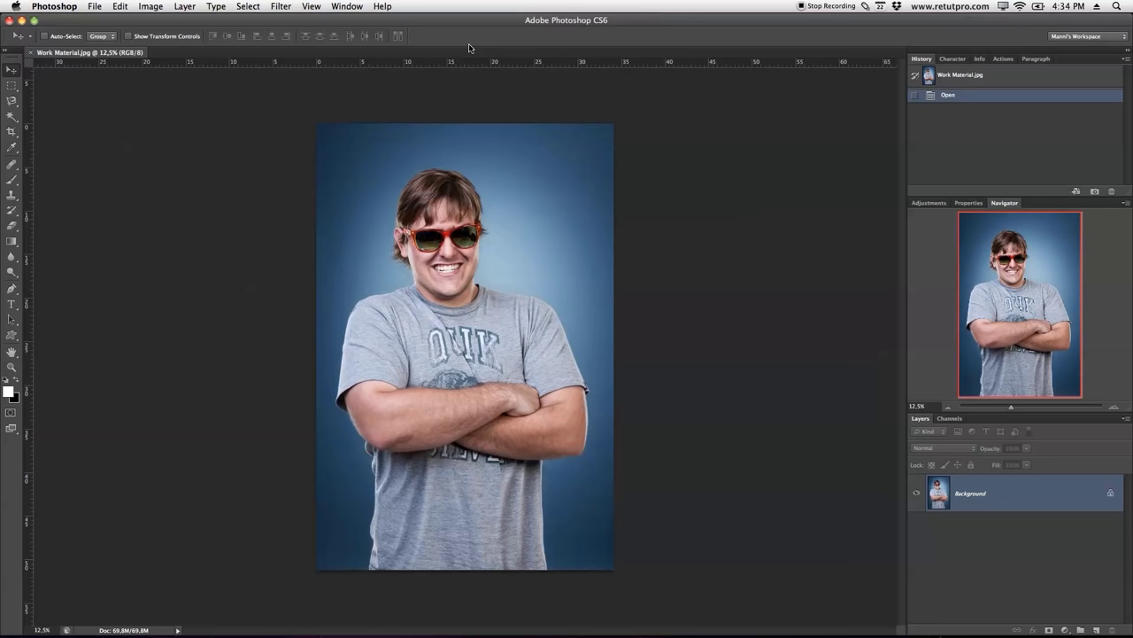
Step: Hide the Options bar and the Tools panel to start clearing the workspace
{"action": "left_click", "coordinate": [362, 4]}
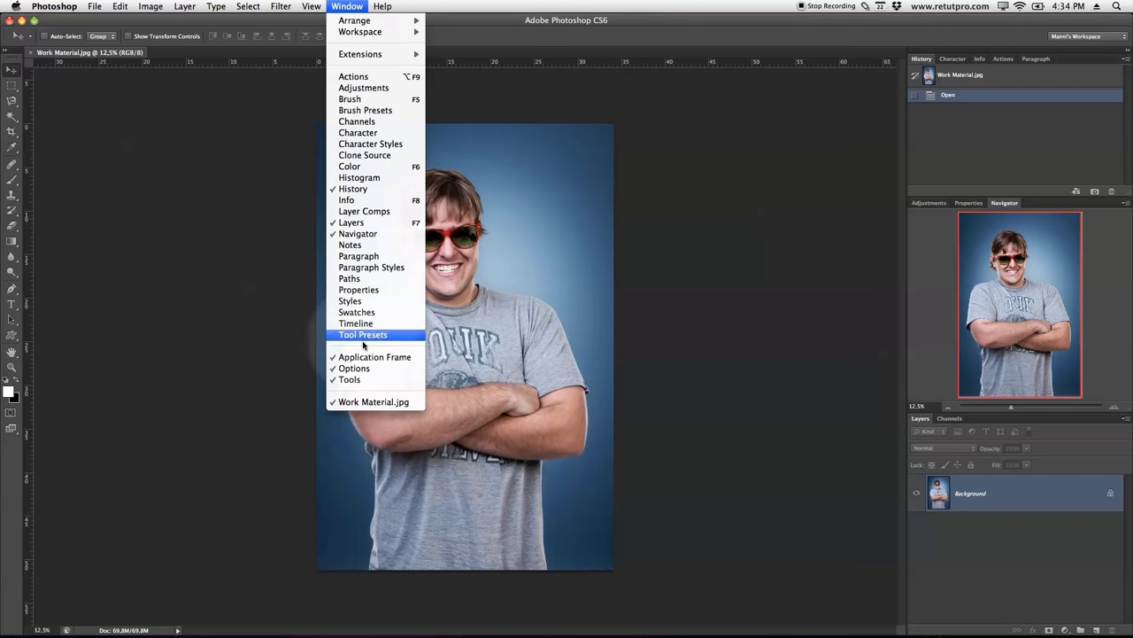
{"action": "left_click", "coordinate": [354, 368]}
{"action": "left_click", "coordinate": [343, 4]}
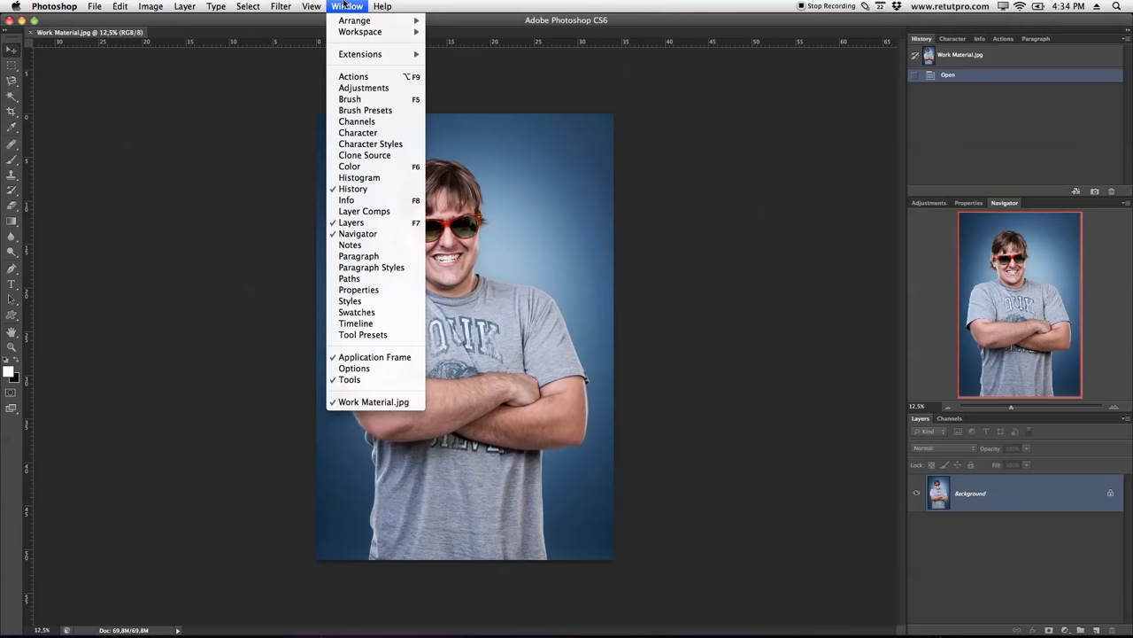
{"action": "left_click", "coordinate": [344, 381]}
Step: Hide the History, Navigator and Layers panel groups and the rulers, leaving only the photo in the workspace
{"action": "left_click", "coordinate": [346, 6]}
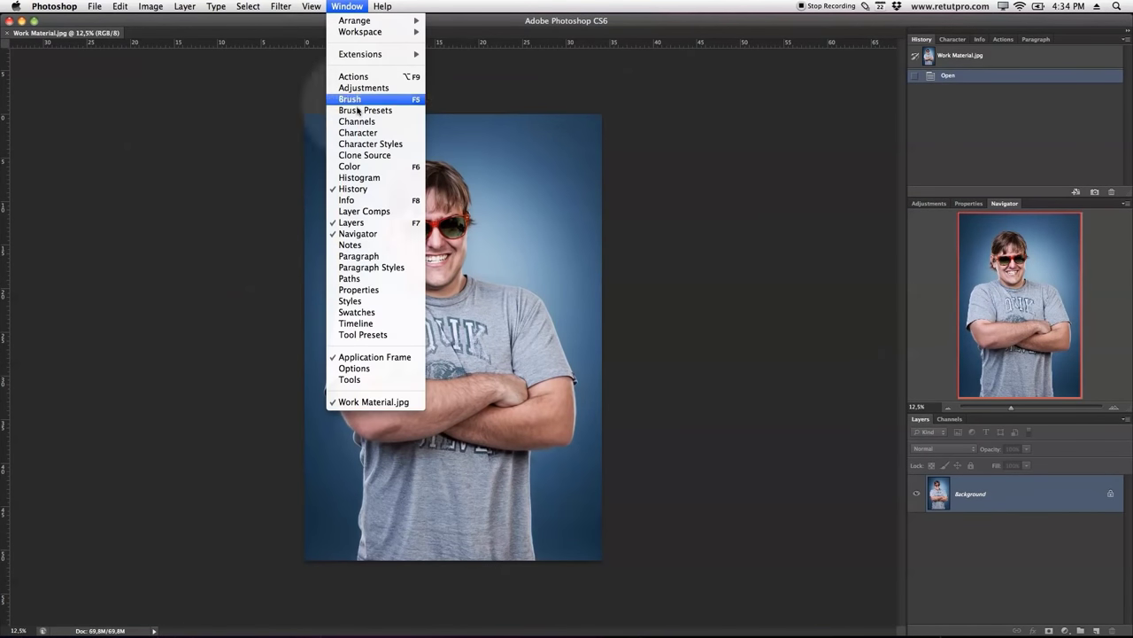
{"action": "left_click", "coordinate": [356, 189]}
{"action": "left_click", "coordinate": [358, 7]}
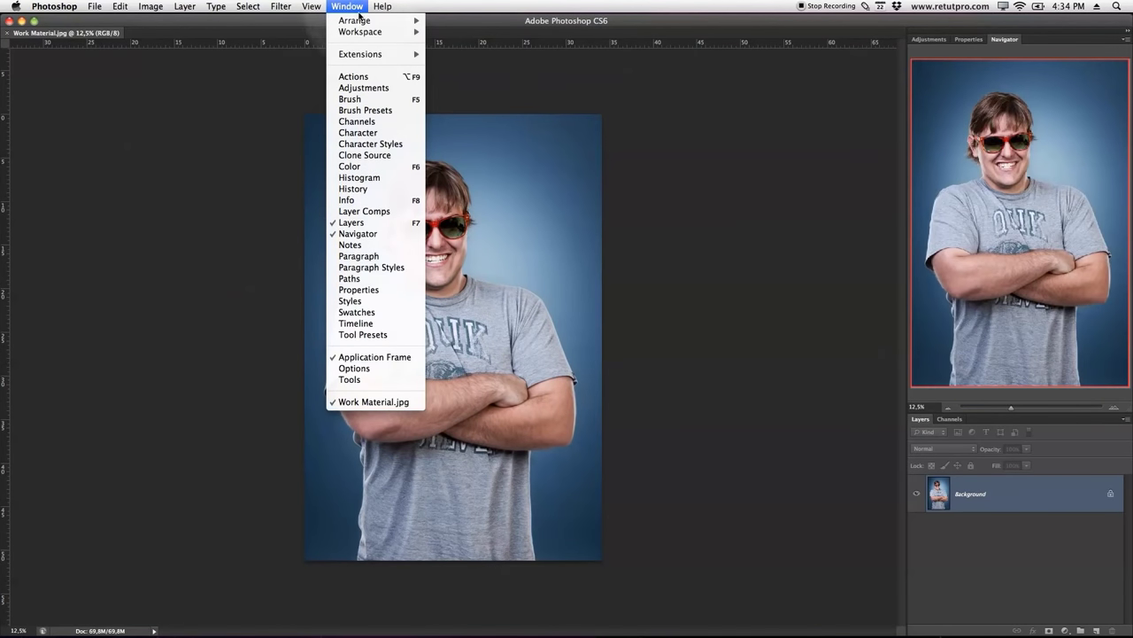
{"action": "left_click", "coordinate": [359, 232]}
{"action": "left_click", "coordinate": [347, 6]}
{"action": "left_click", "coordinate": [360, 226]}
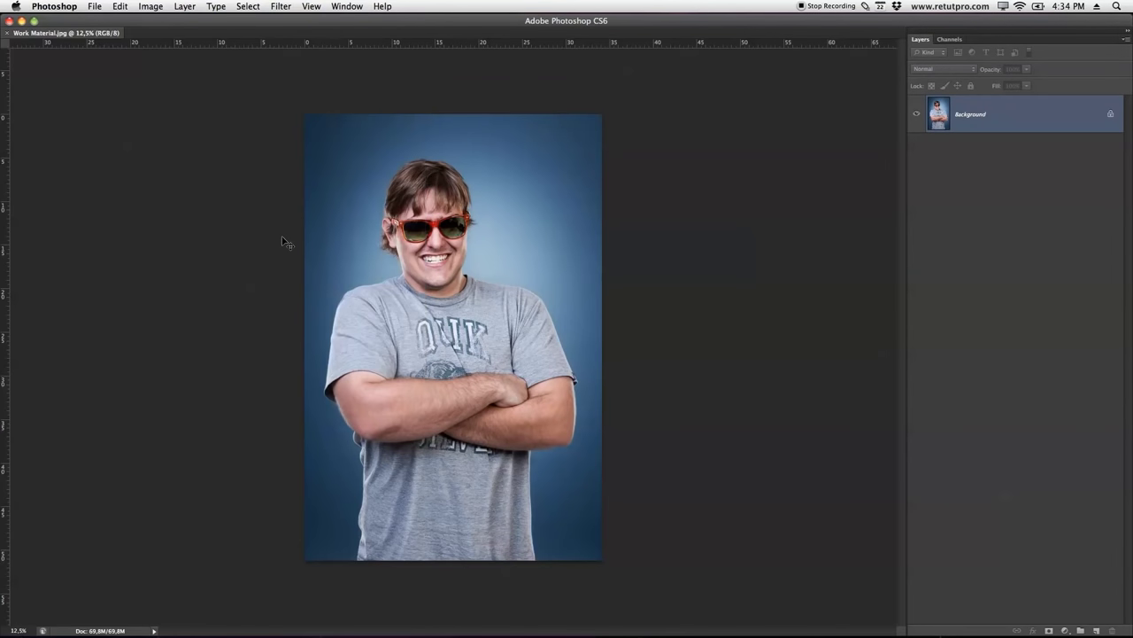
{"action": "left_click", "coordinate": [304, 68]}
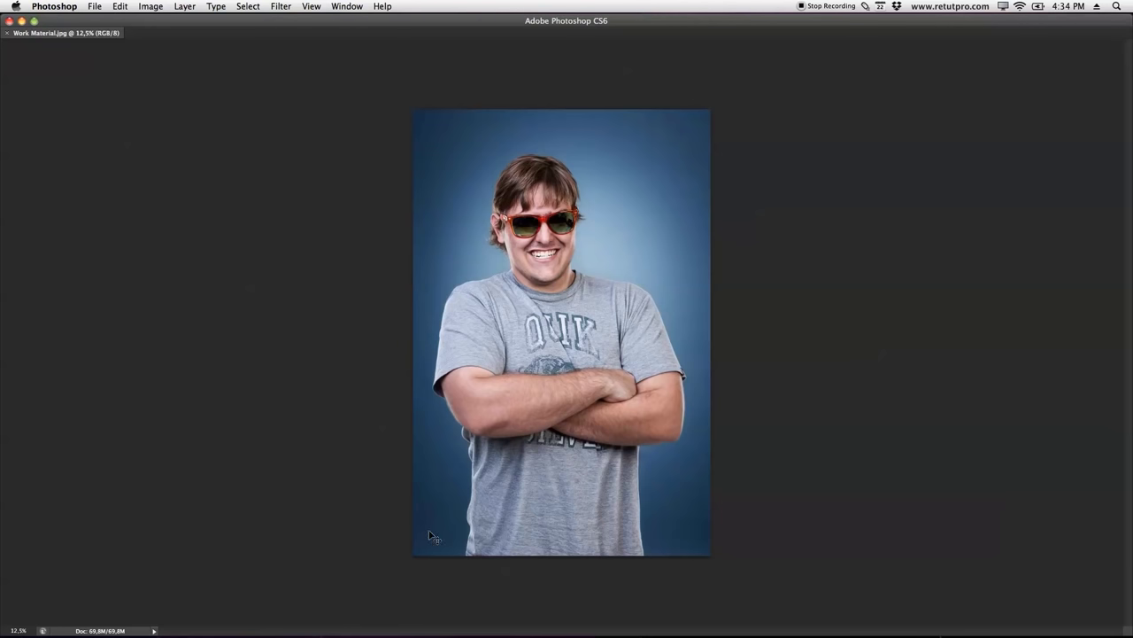
Step: Close Work Material.jpg and move the two screen recording files on the desktop to the Trash
{"action": "left_click", "coordinate": [9, 21]}
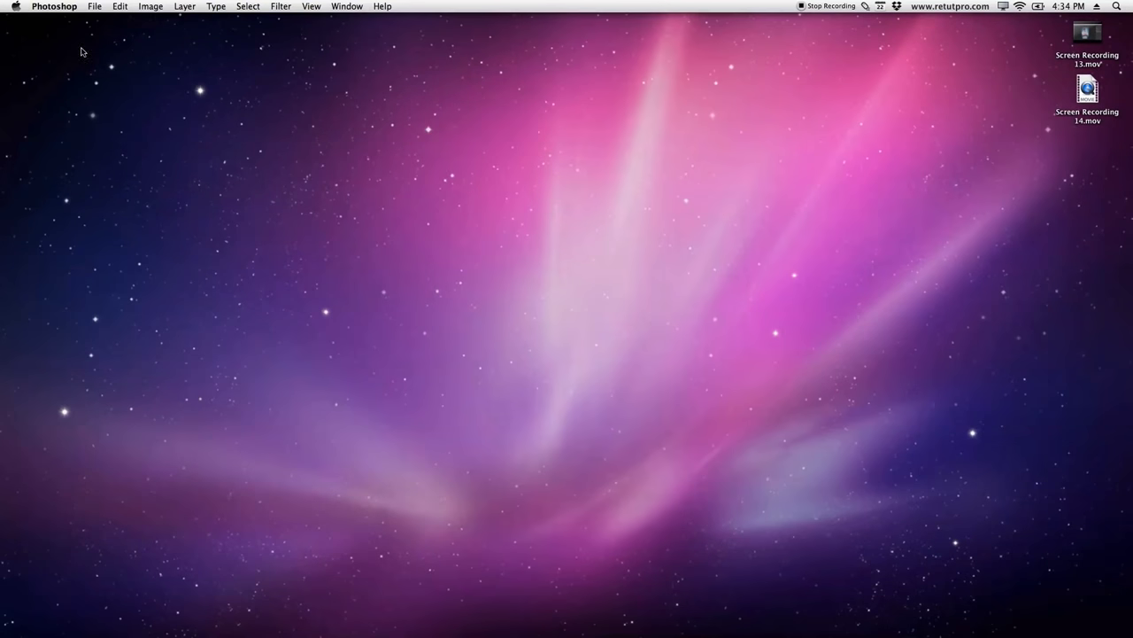
{"action": "left_click_drag", "start_coordinate": [992, 250], "coordinate": [1081, 55]}
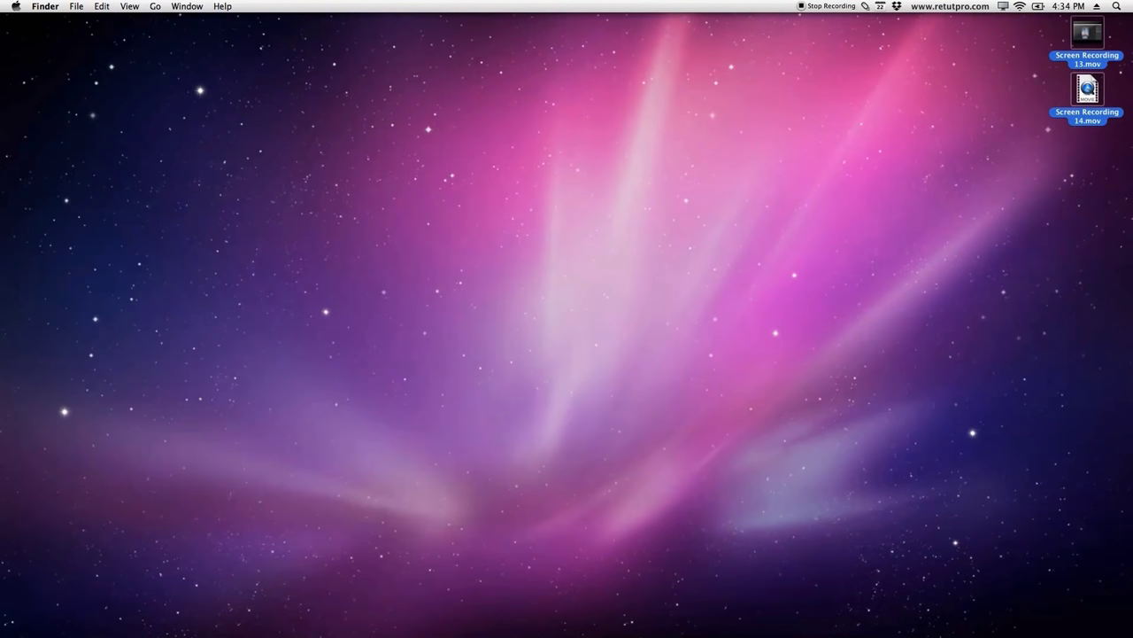
{"action": "key", "text": "super+BackSpace"}
{"action": "left_click", "coordinate": [836, 243]}
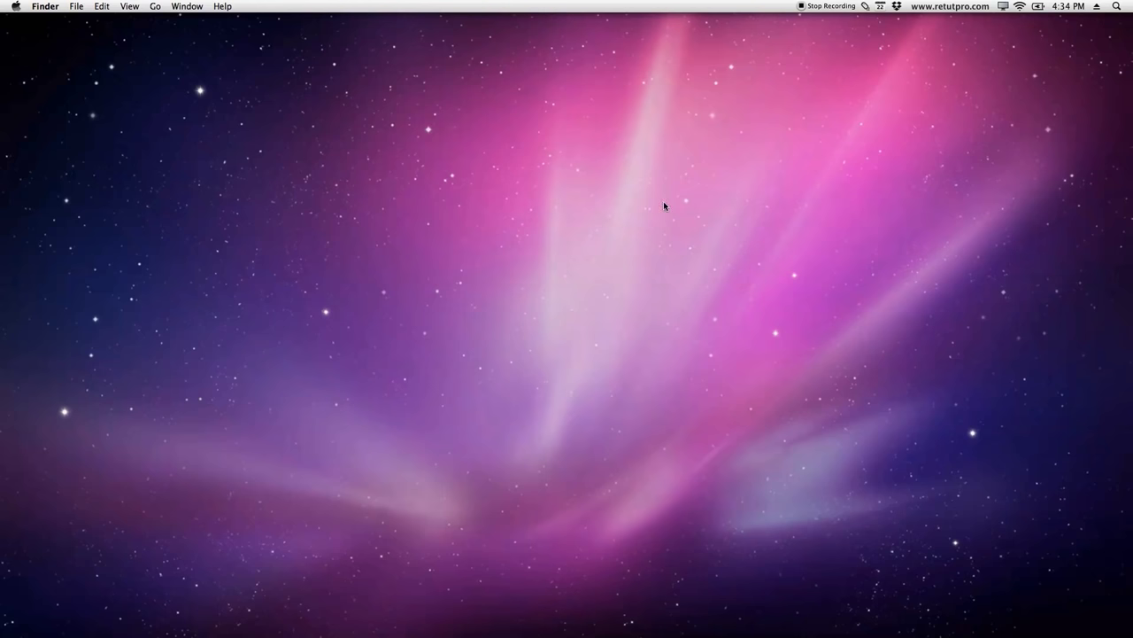
{"action": "left_click", "coordinate": [739, 239]}
{"action": "left_click", "coordinate": [738, 237]}
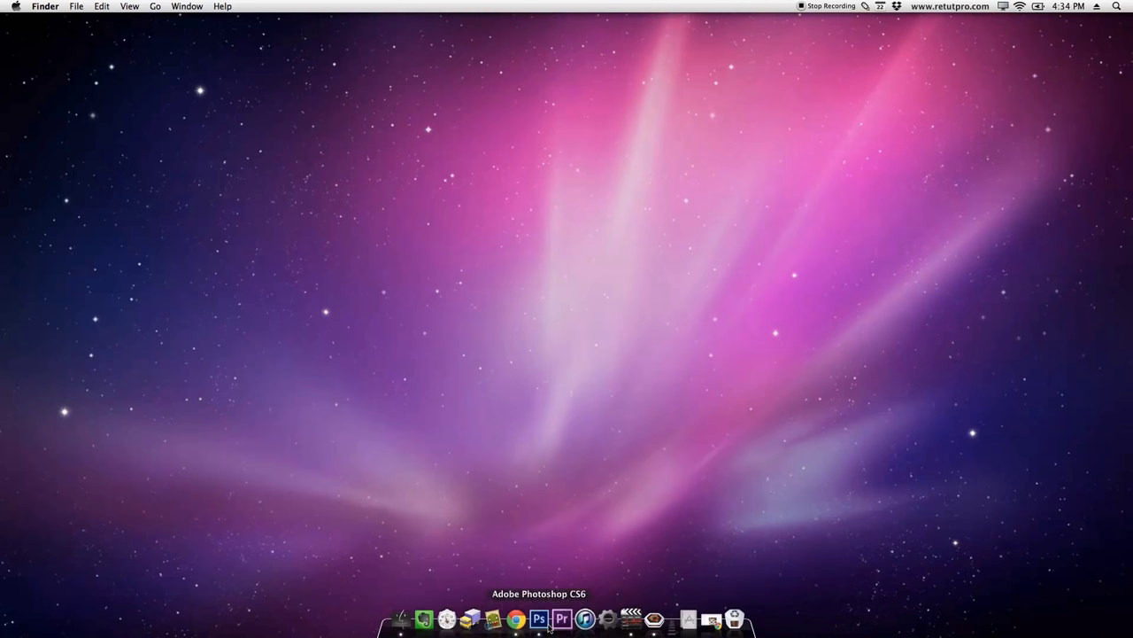
Step: Switch back to Photoshop and turn off the Application Frame
{"action": "left_click", "coordinate": [540, 621]}
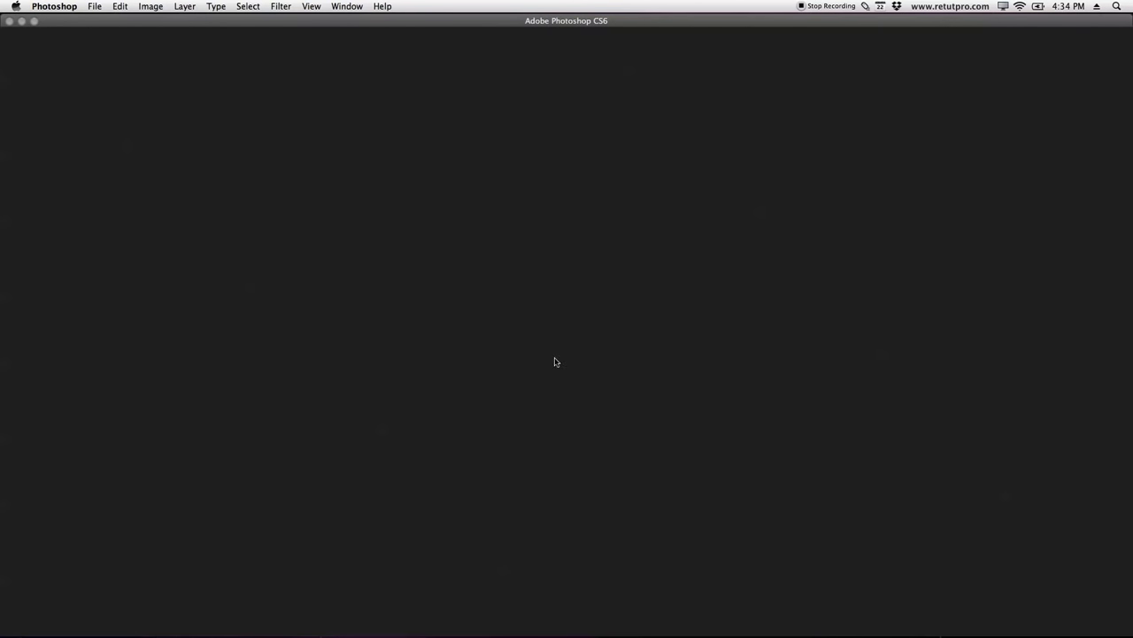
{"action": "left_click", "coordinate": [133, 7]}
{"action": "left_click", "coordinate": [346, 6]}
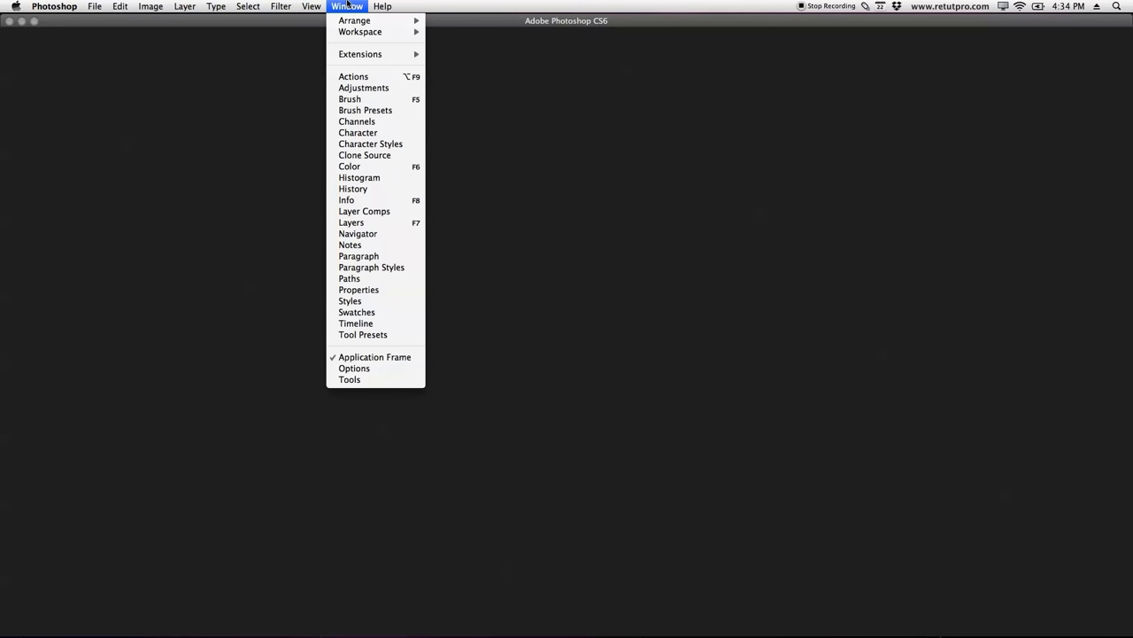
{"action": "left_click", "coordinate": [365, 358]}
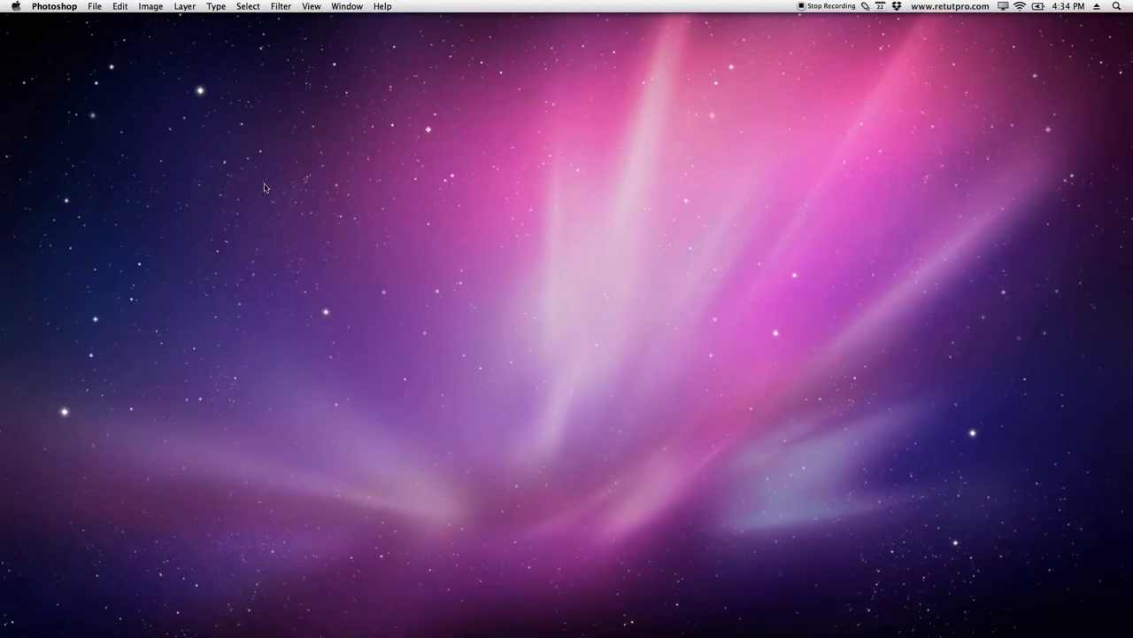
Step: Reopen Work Material.jpg in a floating window and move that window to the middle of the screen
{"action": "left_click", "coordinate": [527, 268]}
{"action": "left_click_drag", "start_coordinate": [217, 207], "coordinate": [547, 623]}
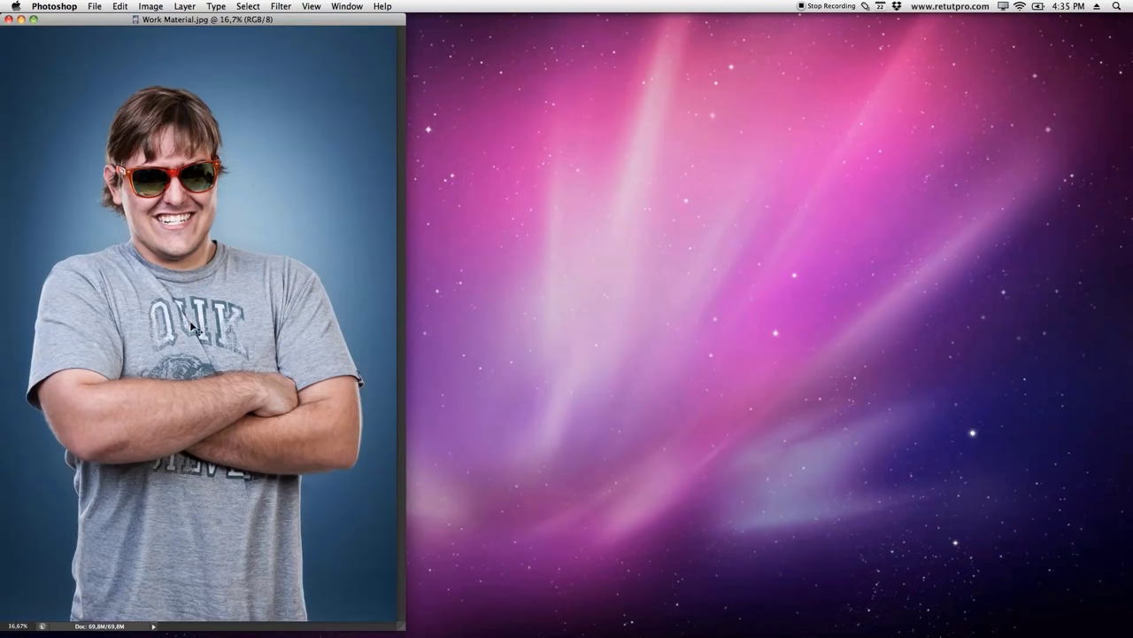
{"action": "left_click_drag", "start_coordinate": [218, 17], "coordinate": [514, 4]}
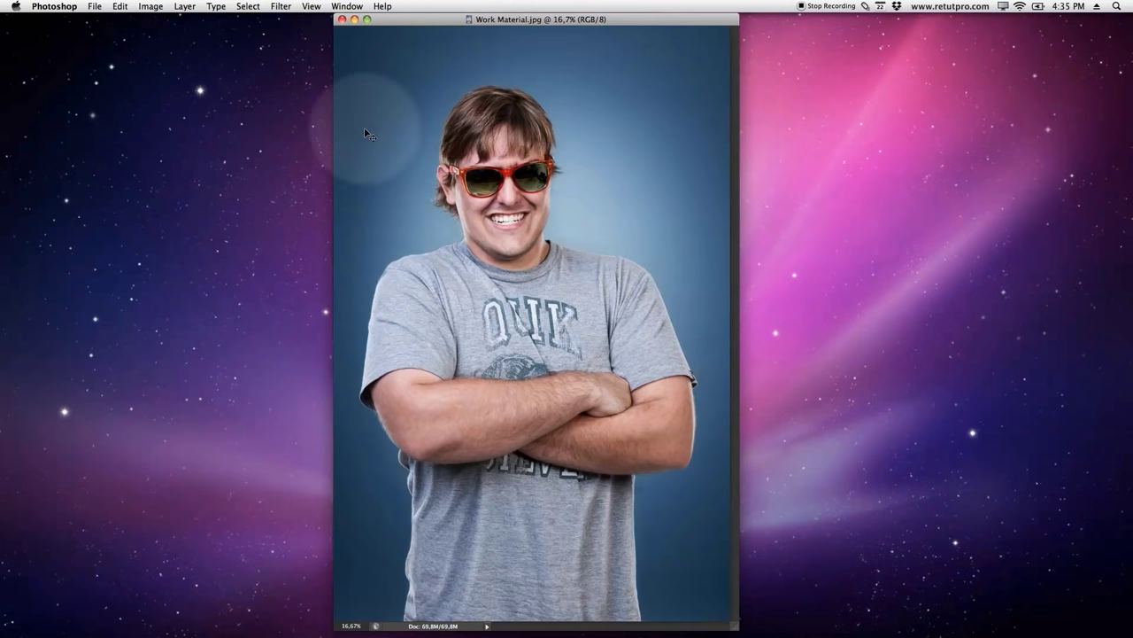
Step: Switch to Finder via the exposed desktop, return to the photo window, and turn on the Application Frame
{"action": "left_click", "coordinate": [346, 6]}
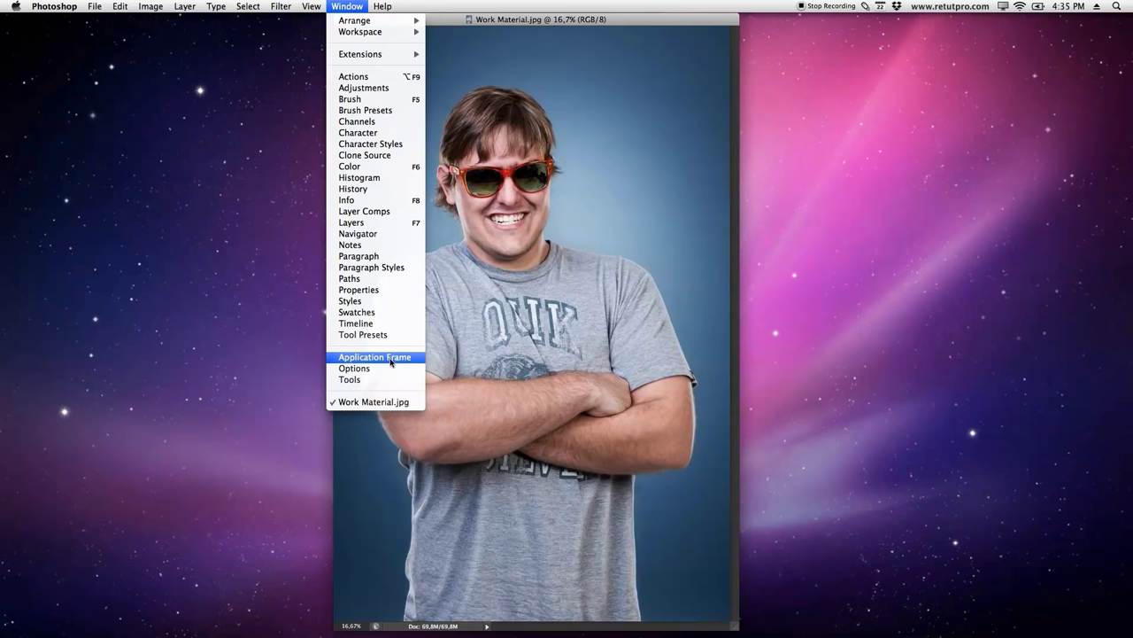
{"action": "left_click", "coordinate": [481, 359]}
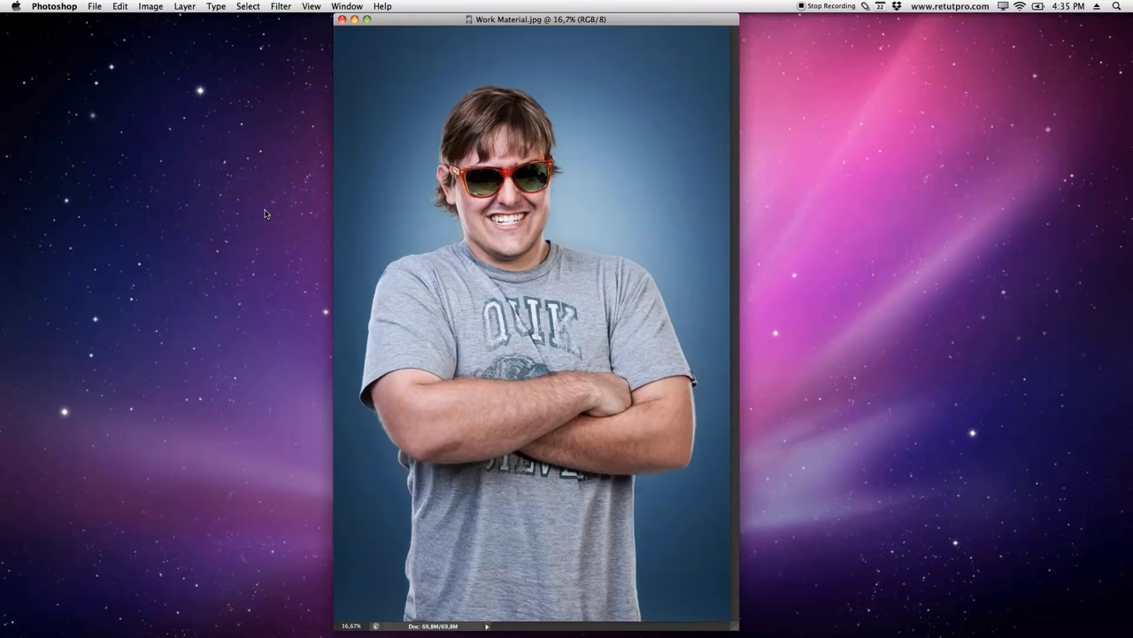
{"action": "left_click", "coordinate": [263, 267]}
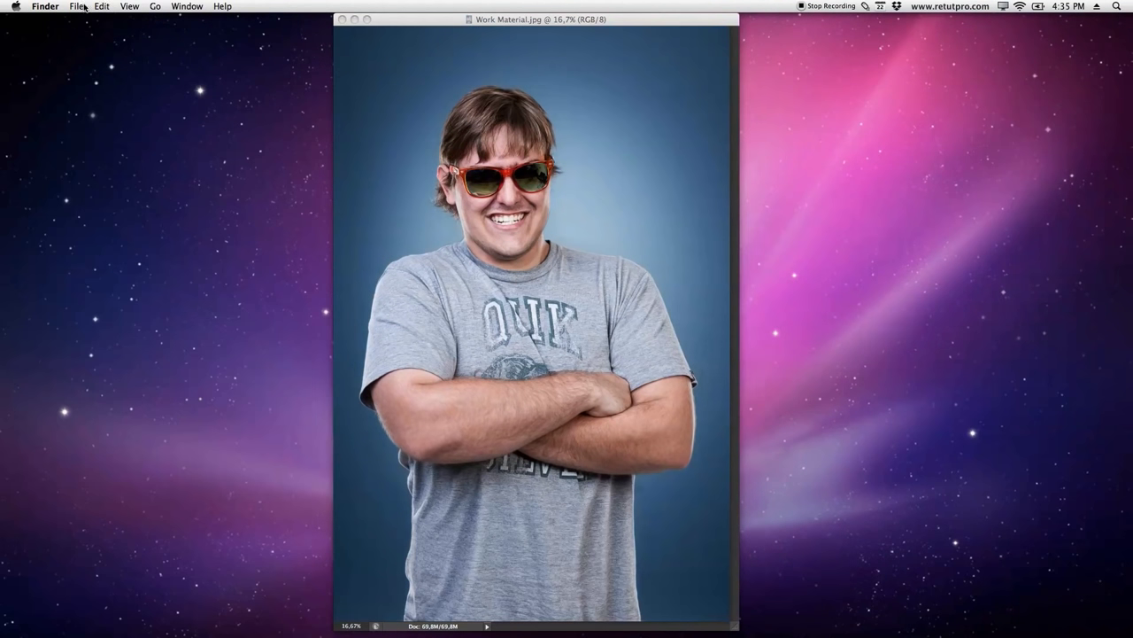
{"action": "left_click", "coordinate": [528, 265]}
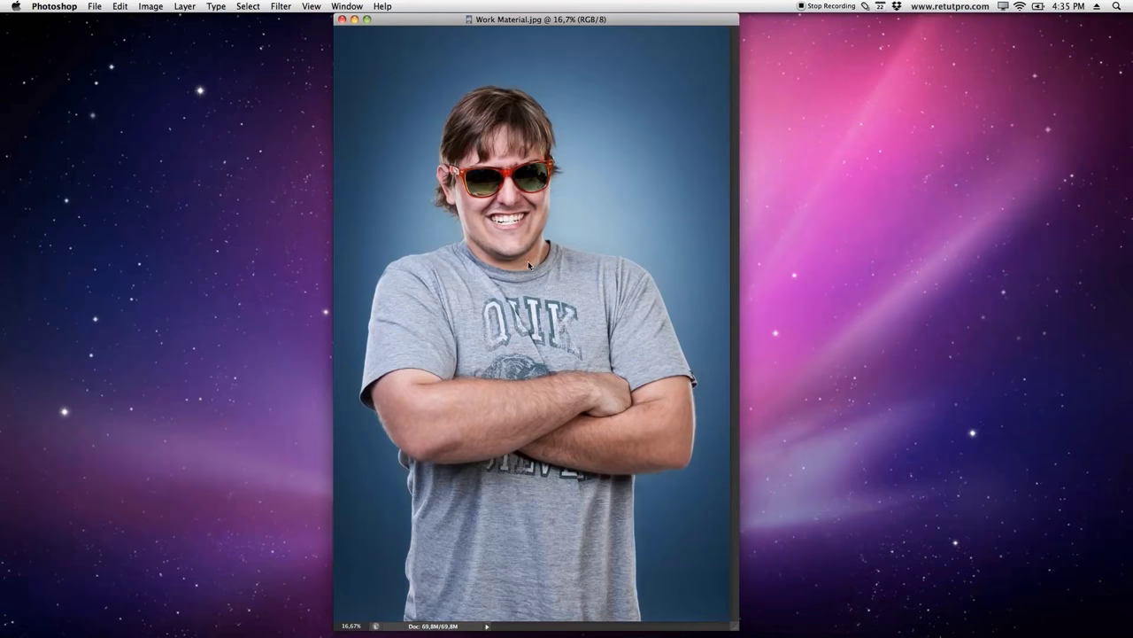
{"action": "left_click", "coordinate": [347, 6]}
{"action": "left_click", "coordinate": [391, 357]}
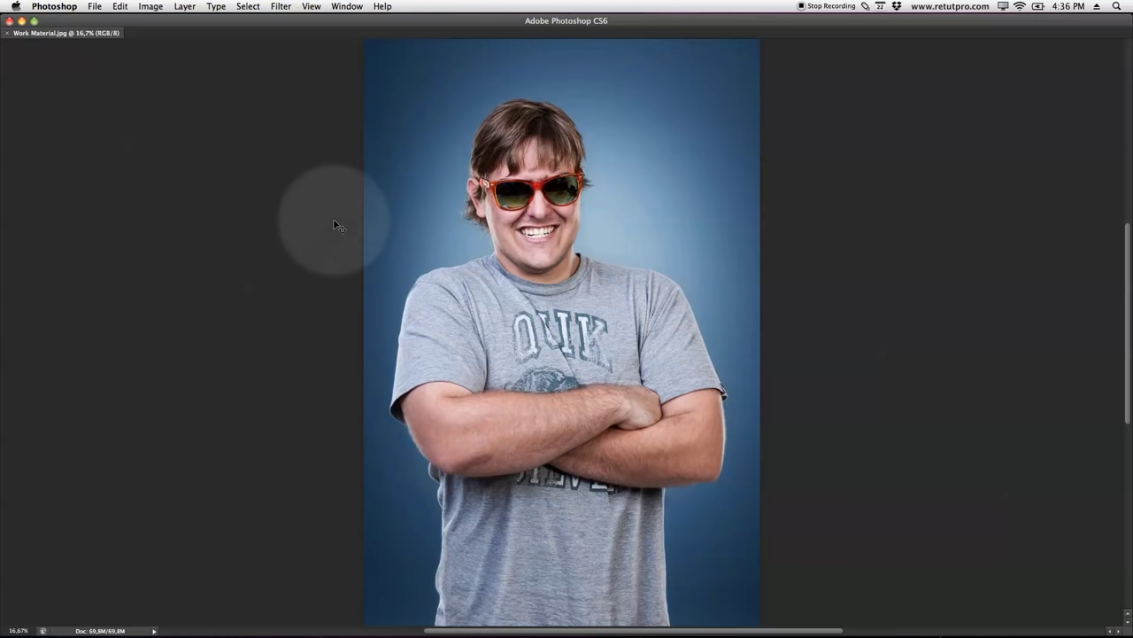
Step: Minimize the Photoshop application window to the Dock and restore it
{"action": "left_click", "coordinate": [22, 22]}
{"action": "left_click", "coordinate": [206, 152]}
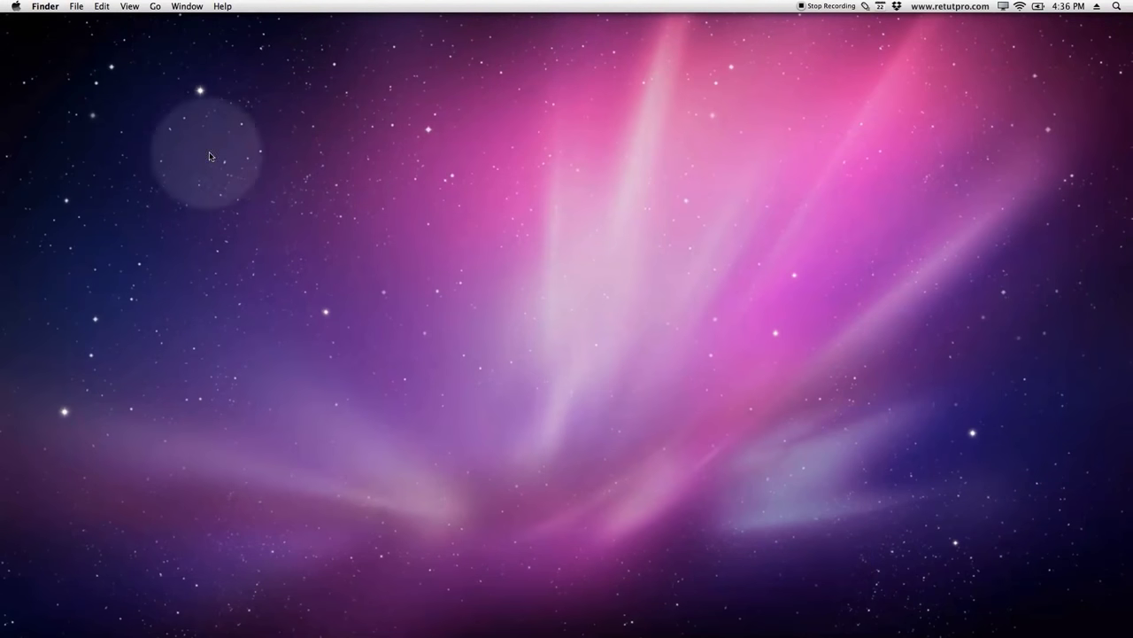
{"action": "mouse_move", "coordinate": [550, 627]}
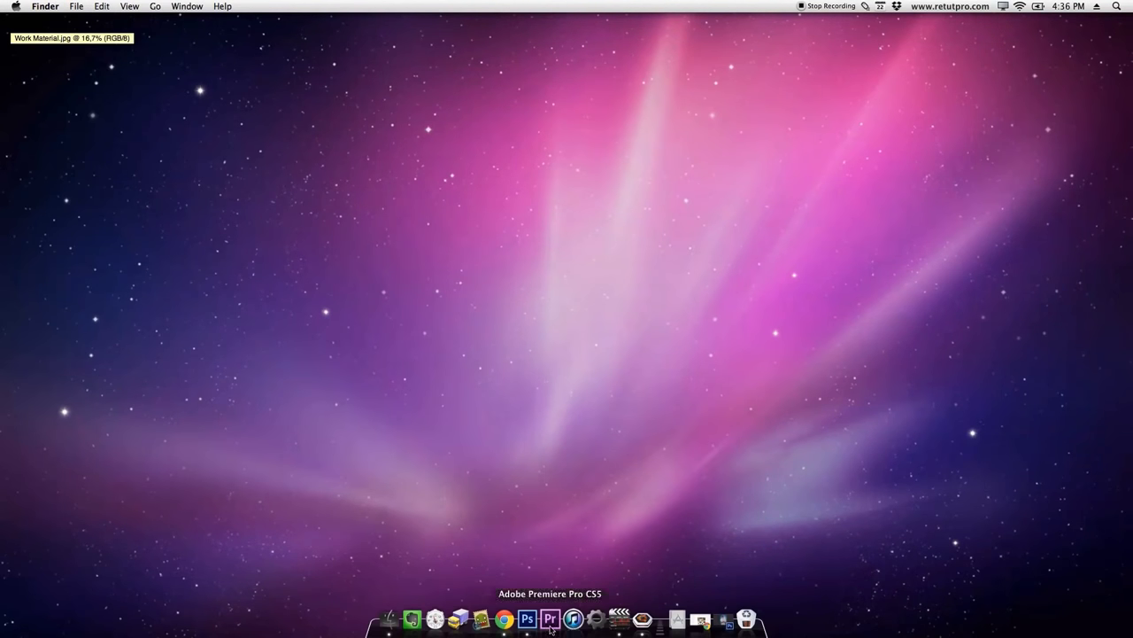
{"action": "left_click", "coordinate": [727, 622]}
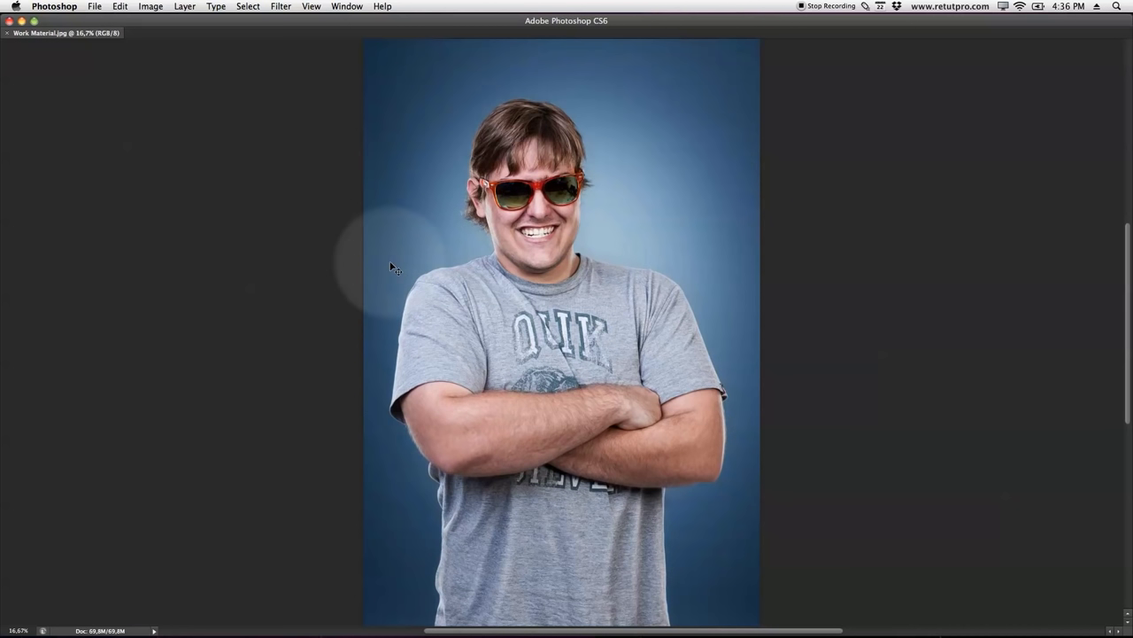
Step: Show the Tools panel in the empty workspace
{"action": "left_click", "coordinate": [339, 7]}
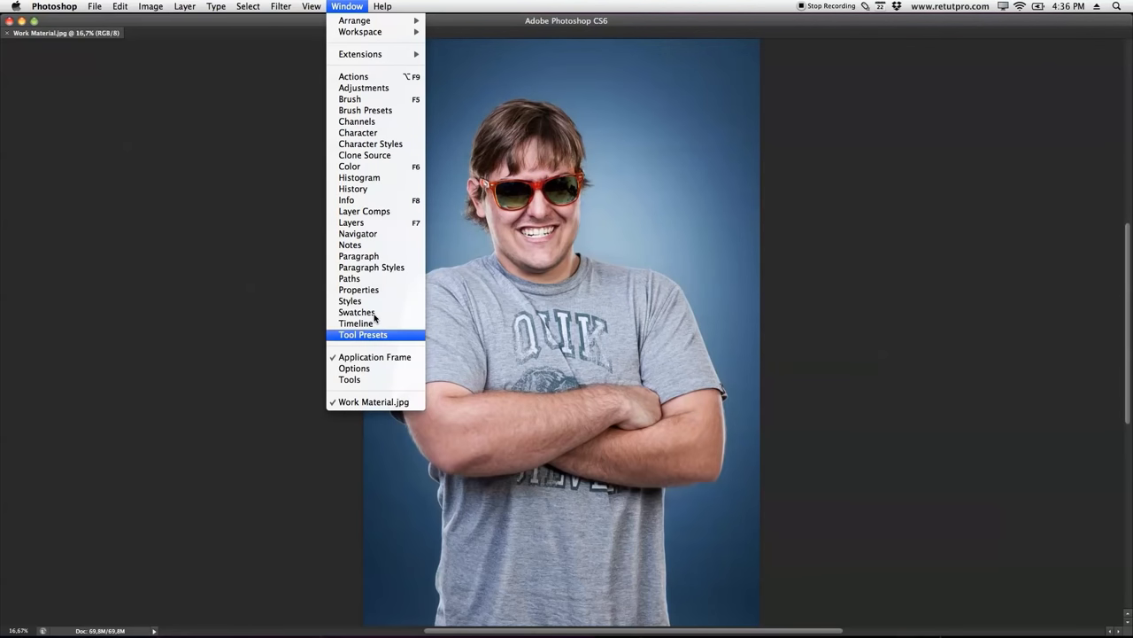
{"action": "left_click", "coordinate": [459, 35]}
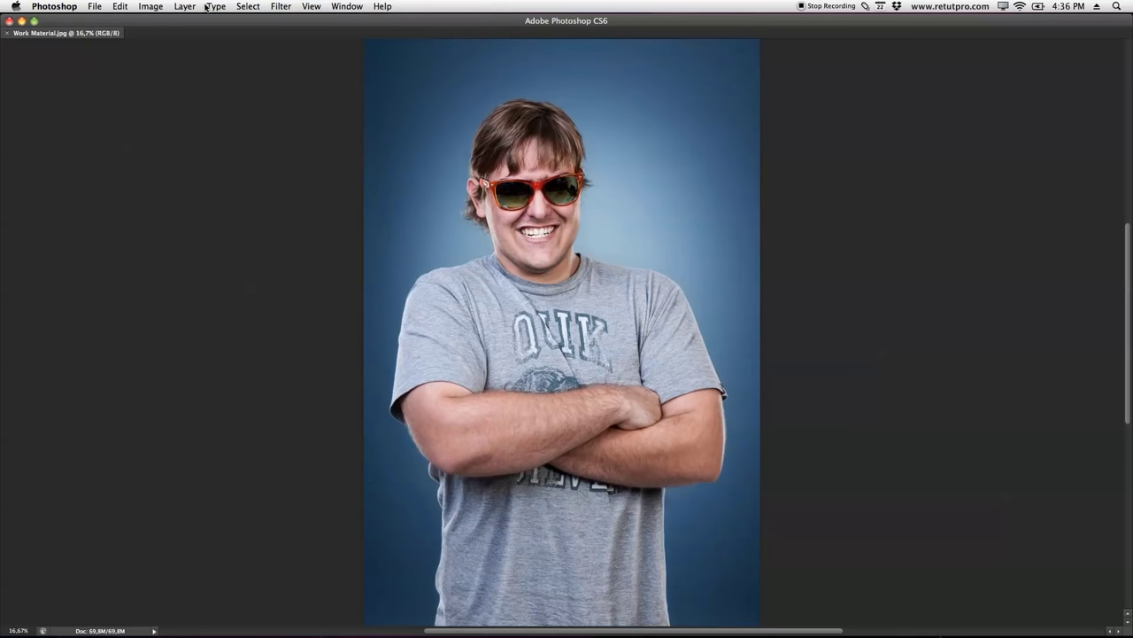
{"action": "left_click", "coordinate": [342, 7]}
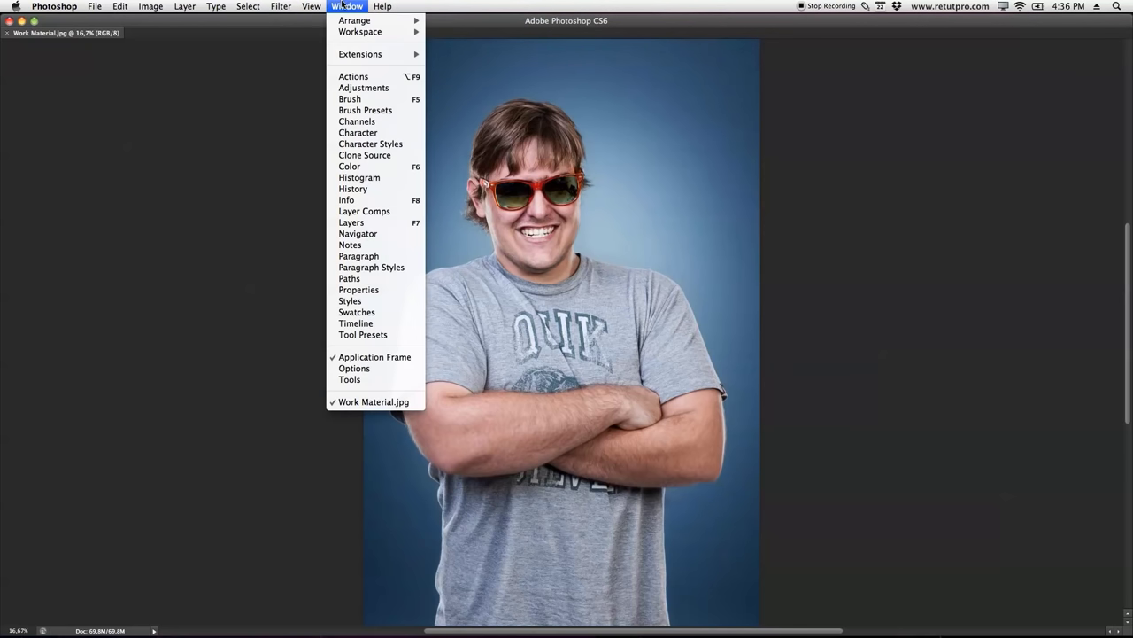
{"action": "left_click", "coordinate": [347, 380]}
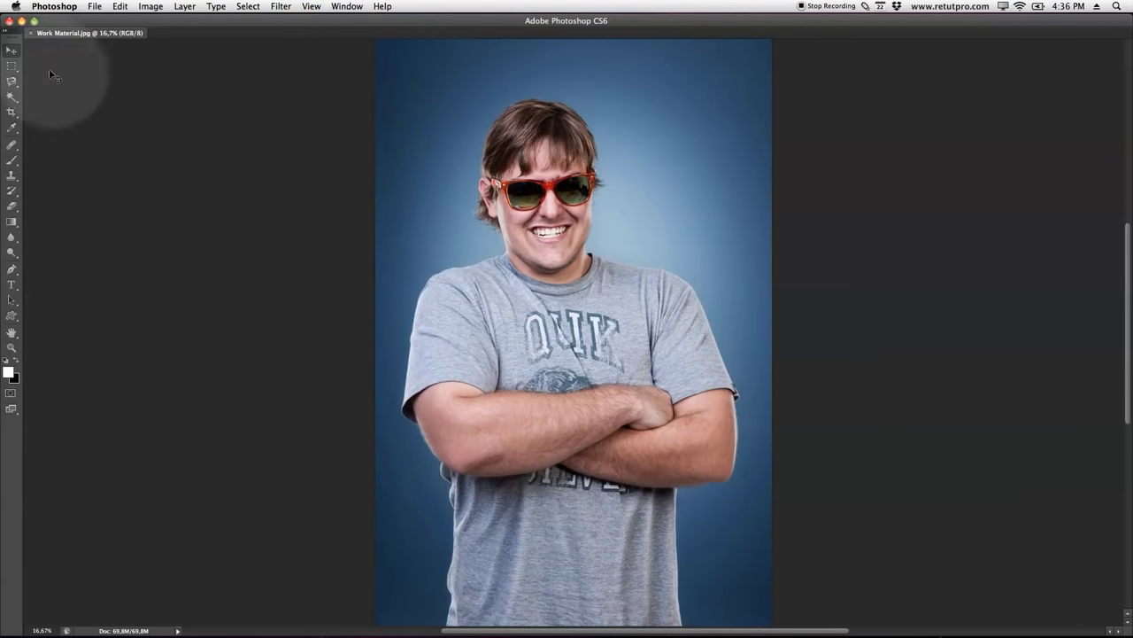
Step: Undock the Tools panel so it floats beside the photo, and dock it back at the window's edge
{"action": "left_click_drag", "start_coordinate": [17, 35], "coordinate": [238, 111]}
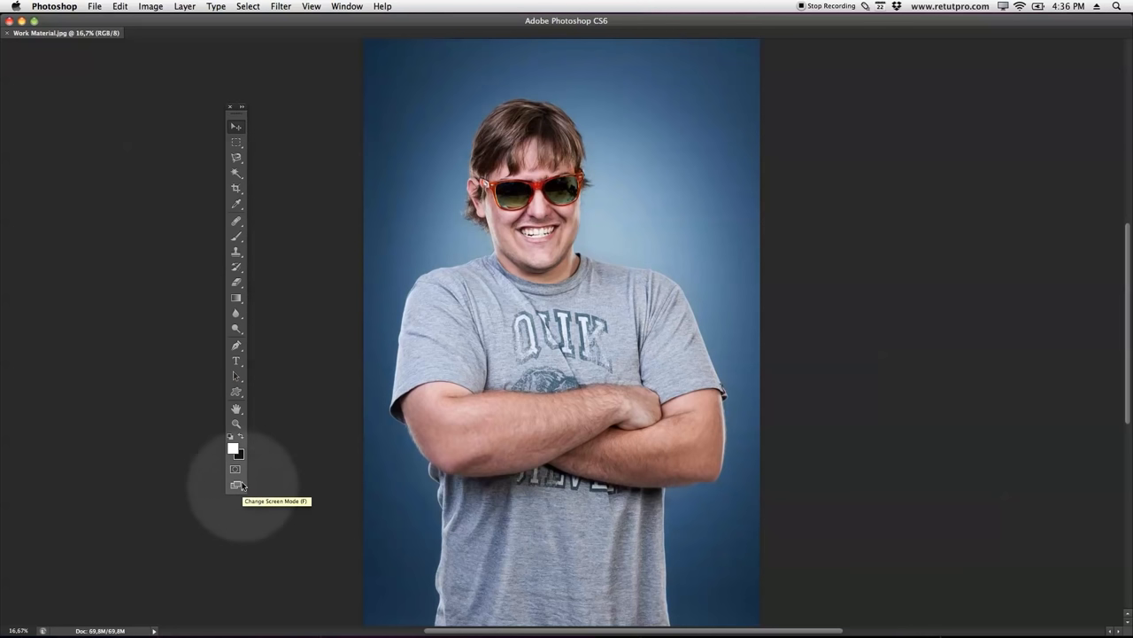
{"action": "left_click_drag", "start_coordinate": [238, 106], "coordinate": [3, 124]}
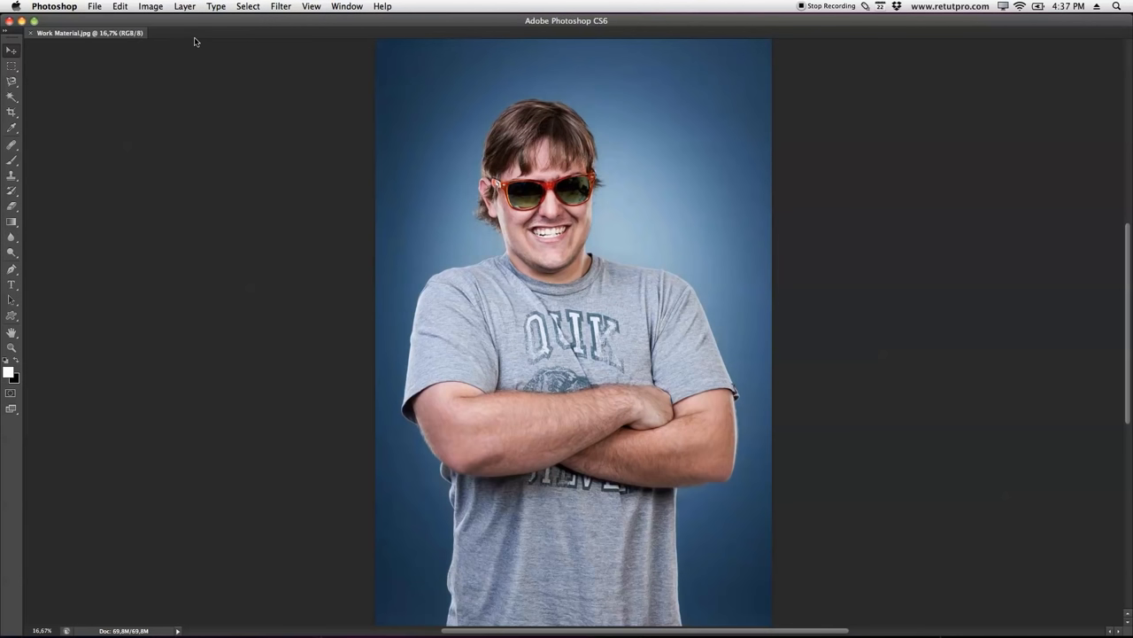
Step: Show the Options bar above the photo
{"action": "left_click", "coordinate": [350, 6]}
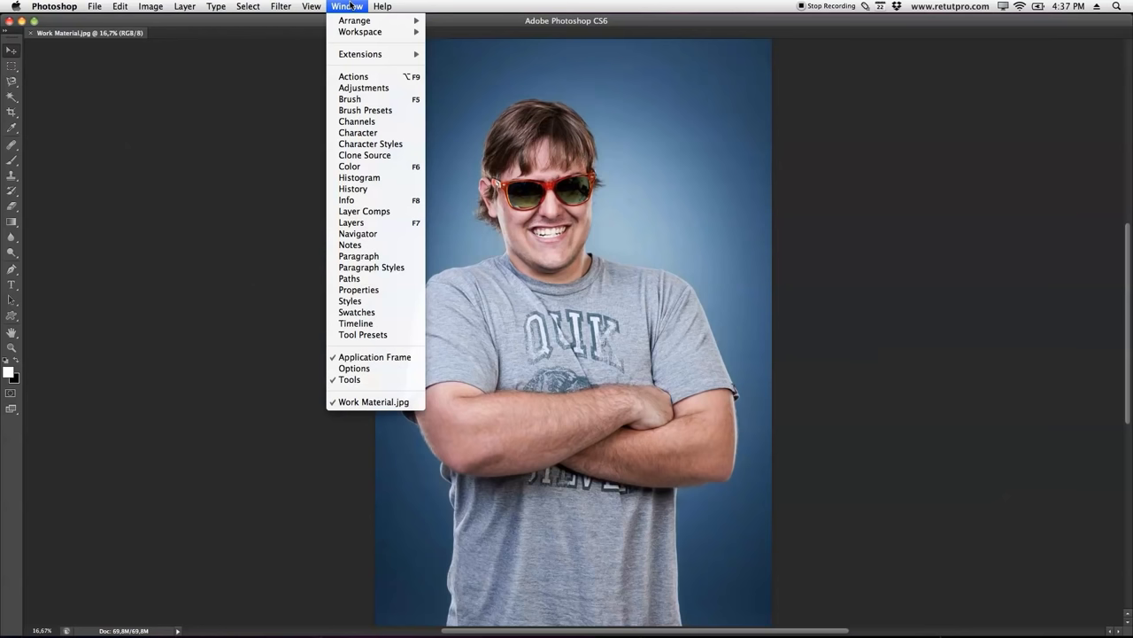
{"action": "left_click", "coordinate": [354, 369]}
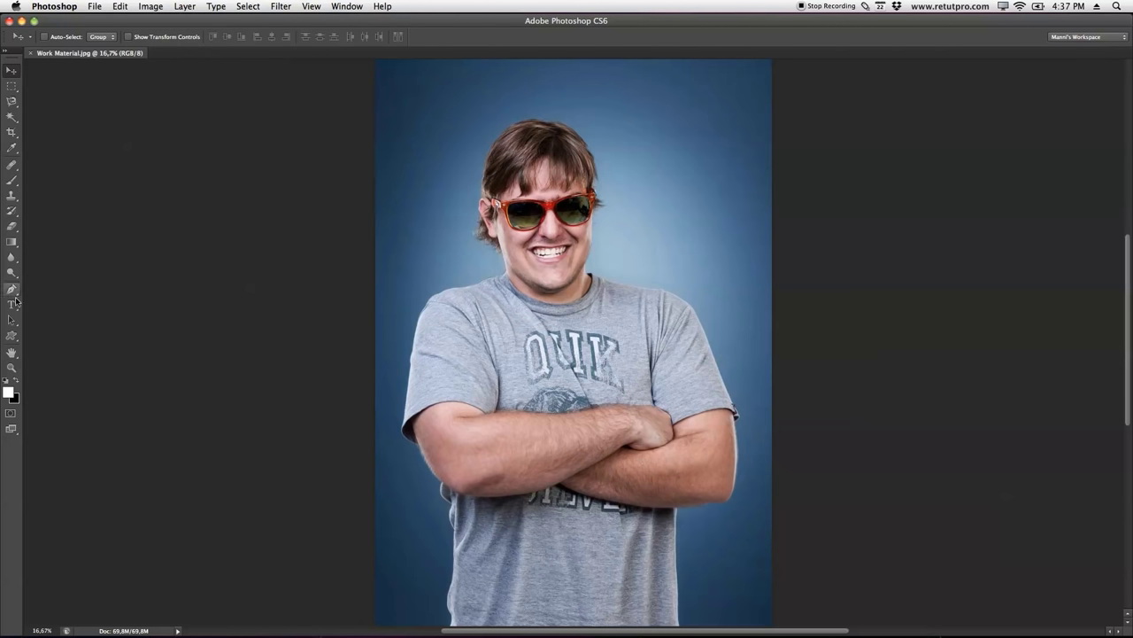
Step: Activate the Zoom tool and the Rectangular Marquee tool in turn to examine the options each one offers
{"action": "left_click", "coordinate": [11, 369]}
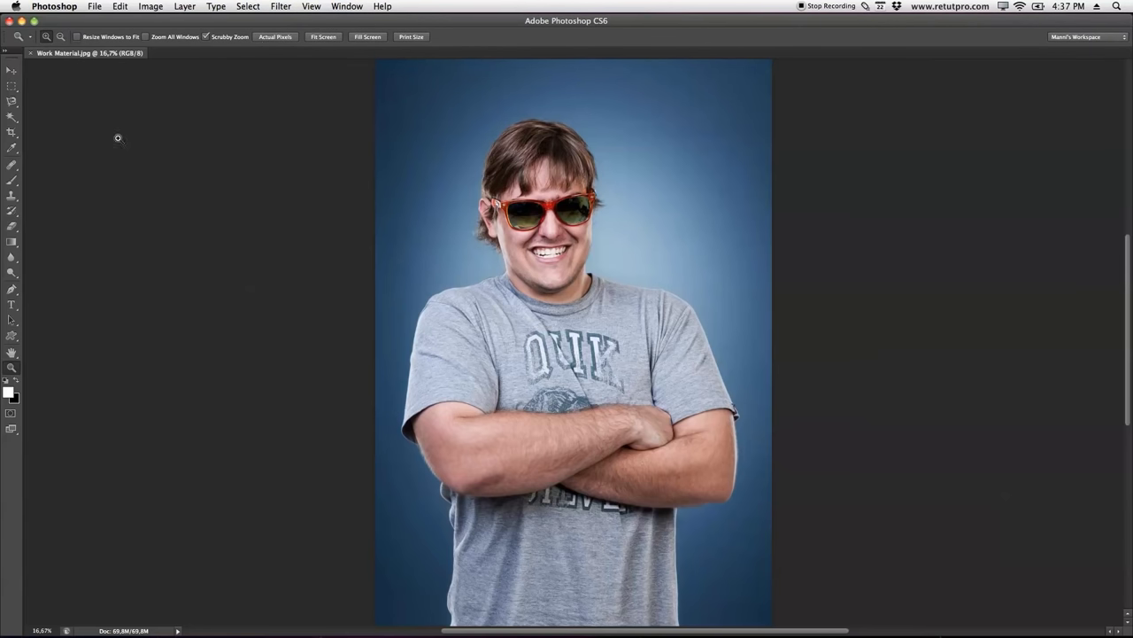
{"action": "left_click", "coordinate": [42, 227]}
{"action": "left_click", "coordinate": [12, 89]}
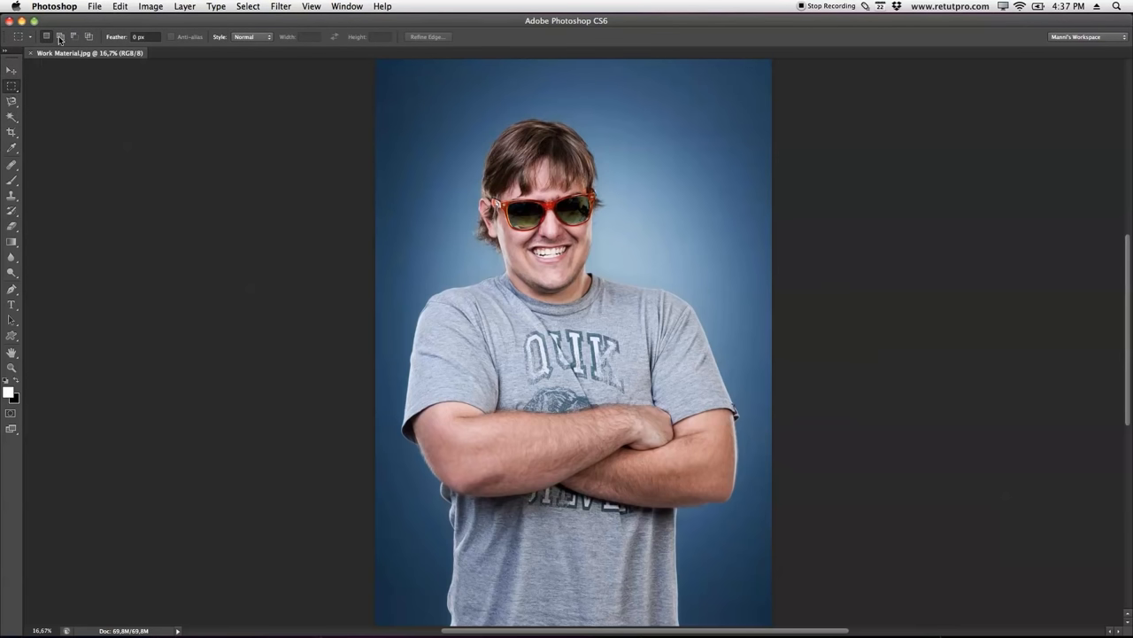
{"action": "left_click", "coordinate": [73, 37]}
{"action": "left_click", "coordinate": [1043, 304]}
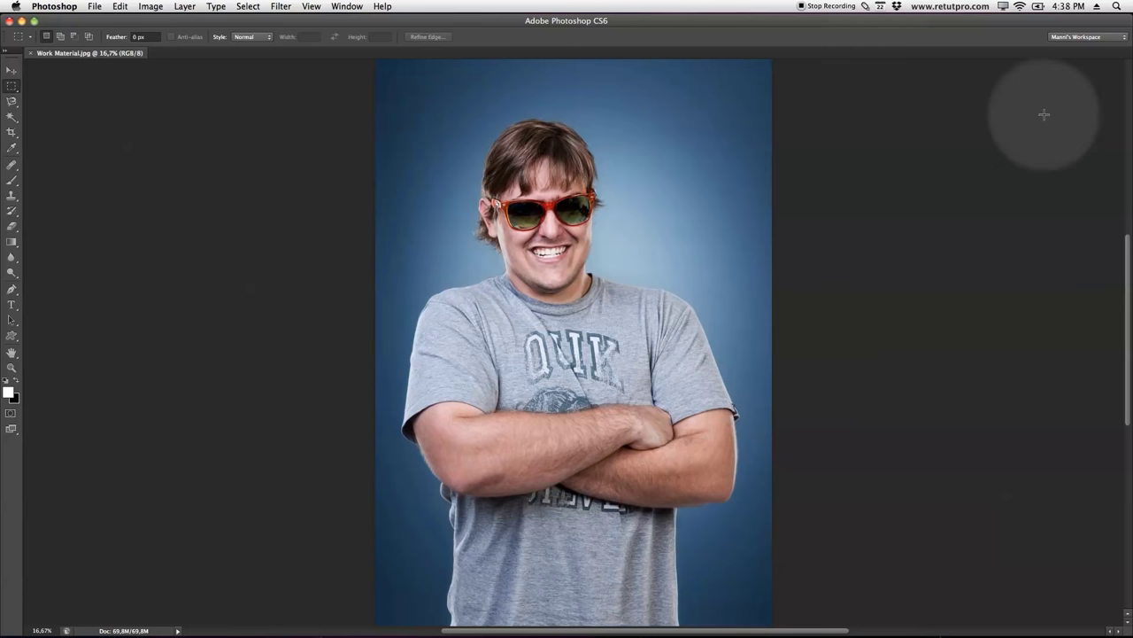
Step: Show the Actions panel group and keep only its History panel, floating over the upper part of the workspace
{"action": "left_click", "coordinate": [347, 7]}
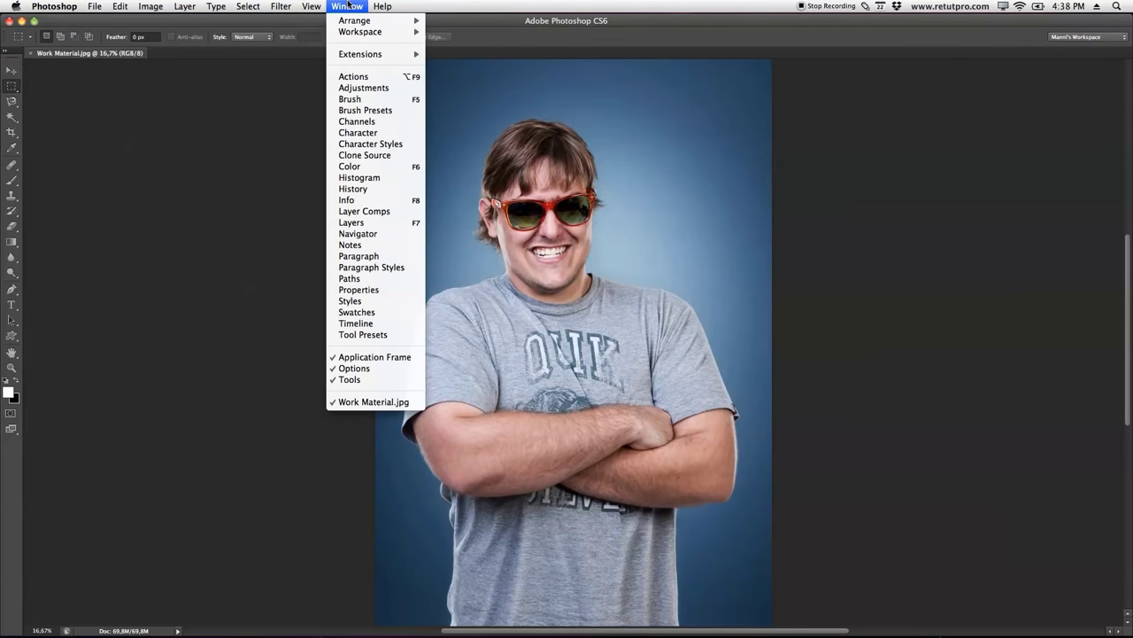
{"action": "left_click", "coordinate": [354, 79]}
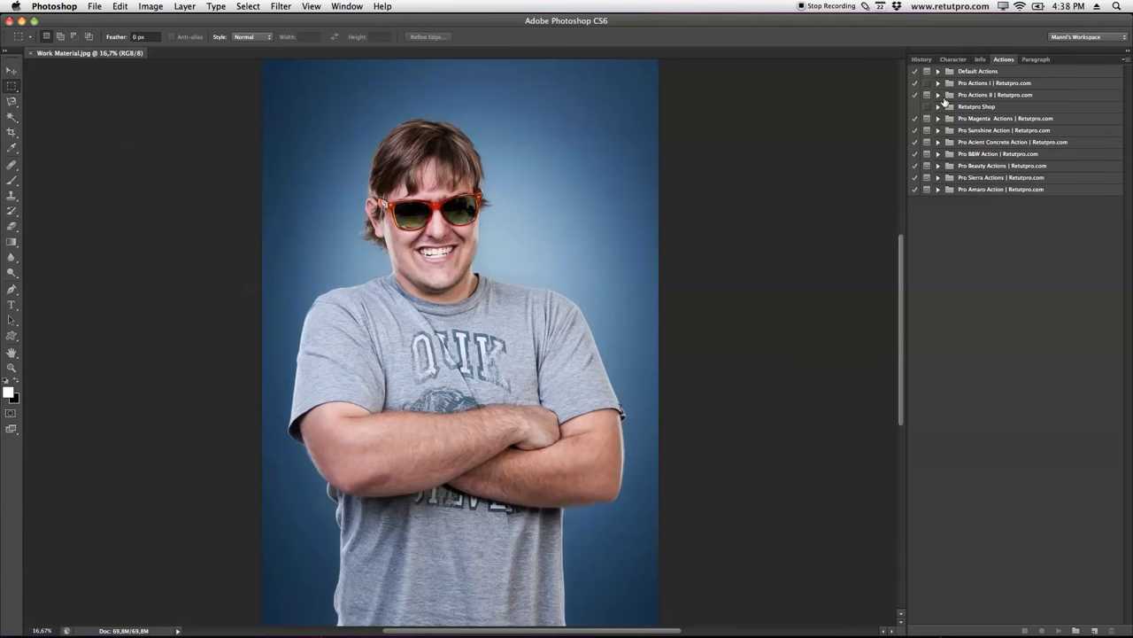
{"action": "left_click", "coordinate": [922, 58]}
{"action": "left_click_drag", "start_coordinate": [927, 68], "coordinate": [786, 62]}
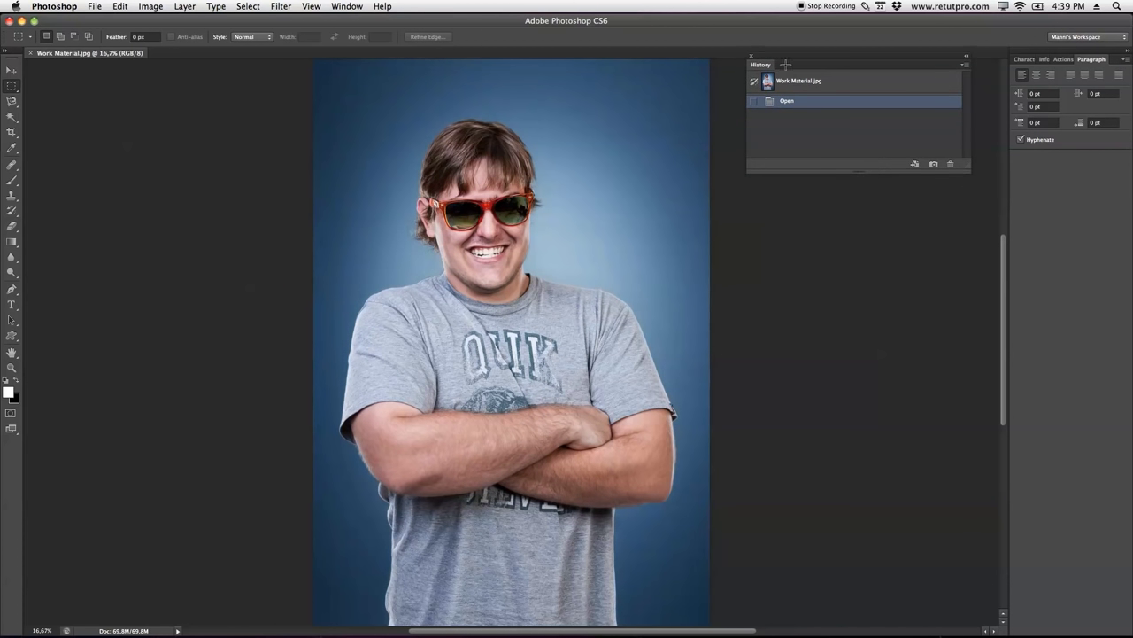
{"action": "left_click", "coordinate": [1122, 58]}
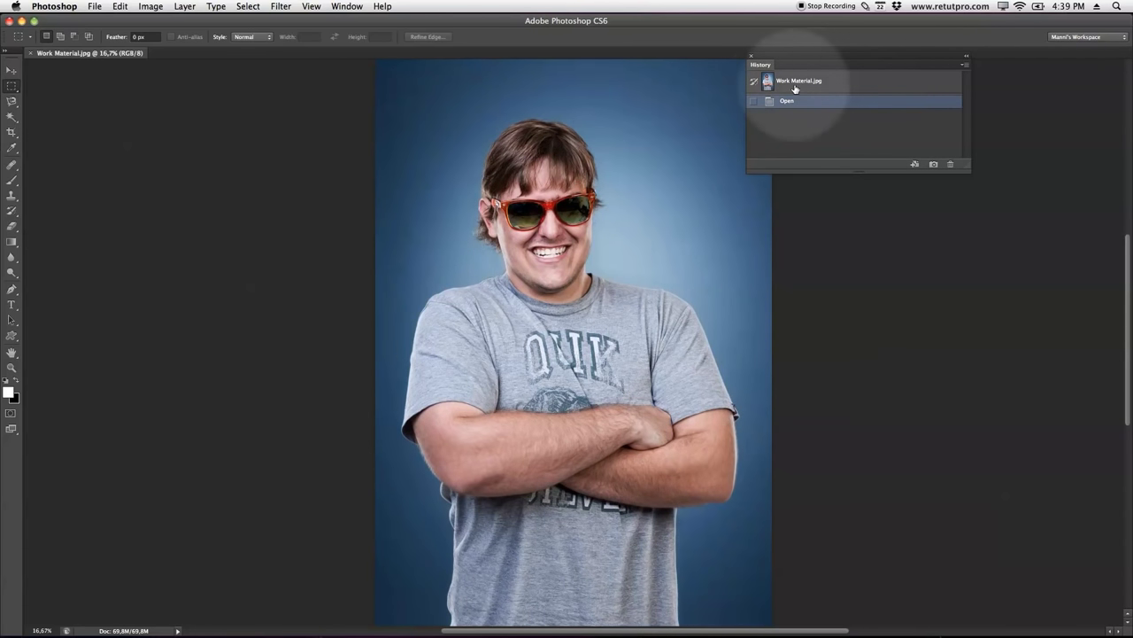
Step: Show the Layers panel and separate it from the Channels panel so it floats below the History panel
{"action": "left_click", "coordinate": [362, 4]}
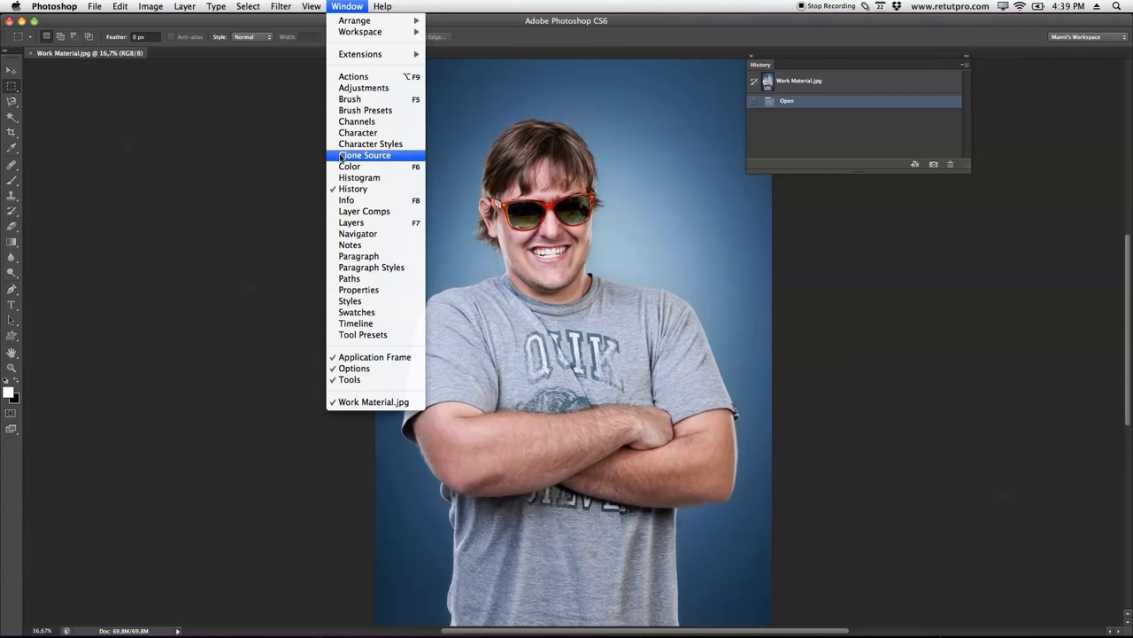
{"action": "left_click", "coordinate": [340, 223]}
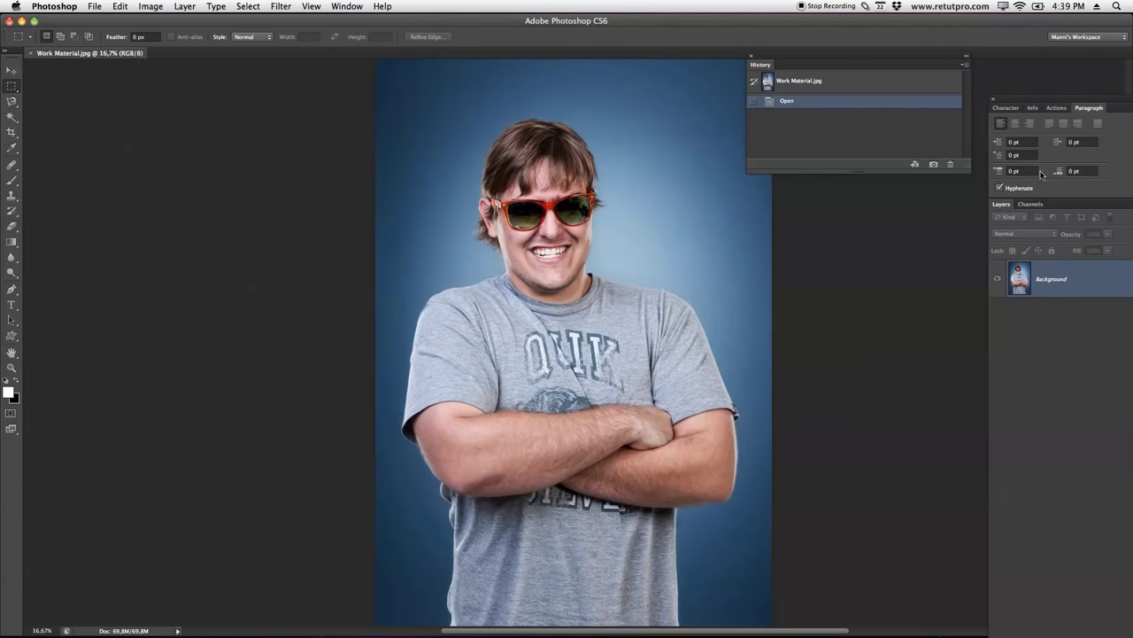
{"action": "left_click_drag", "start_coordinate": [1006, 205], "coordinate": [486, 19]}
{"action": "left_click_drag", "start_coordinate": [682, 627], "coordinate": [617, 230]}
{"action": "left_click_drag", "start_coordinate": [541, 21], "coordinate": [802, 174]}
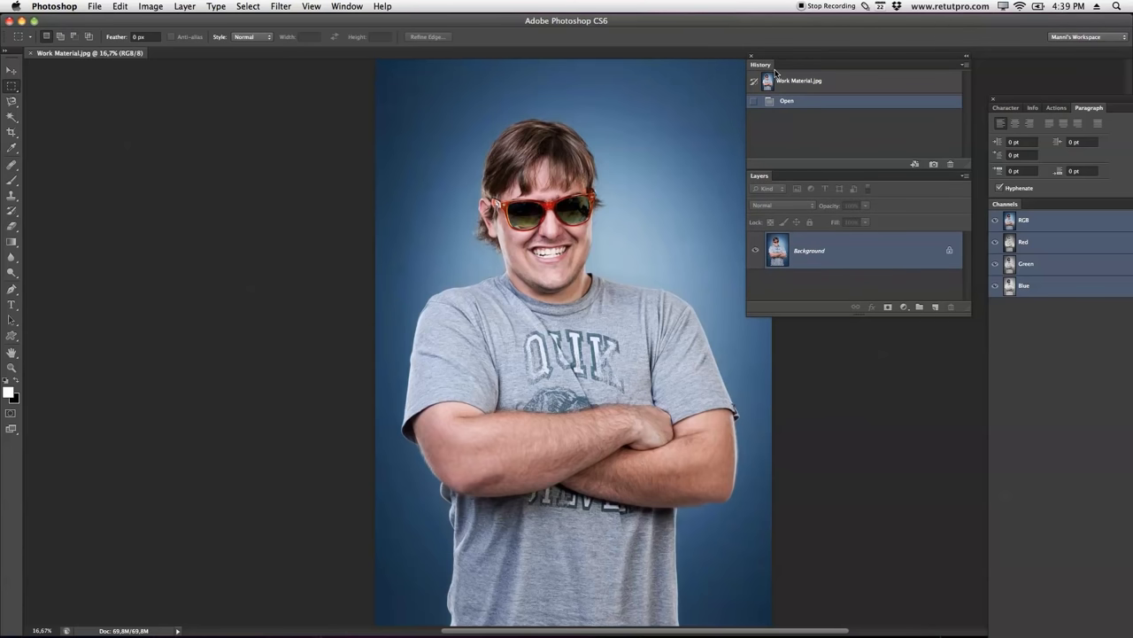
{"action": "left_click_drag", "start_coordinate": [872, 185], "coordinate": [869, 351]}
Step: Show the Navigator and float it with Adjustments and Properties as one separate panel group beside the photo
{"action": "left_click", "coordinate": [310, 6]}
{"action": "mouse_move", "coordinate": [347, 6]}
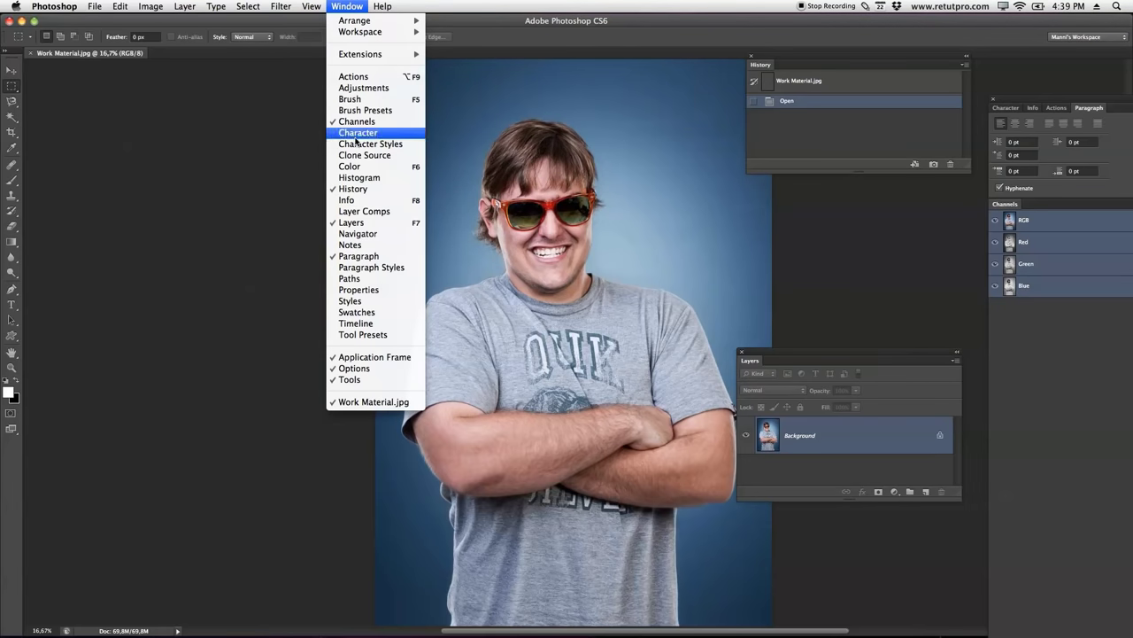
{"action": "left_click", "coordinate": [349, 234]}
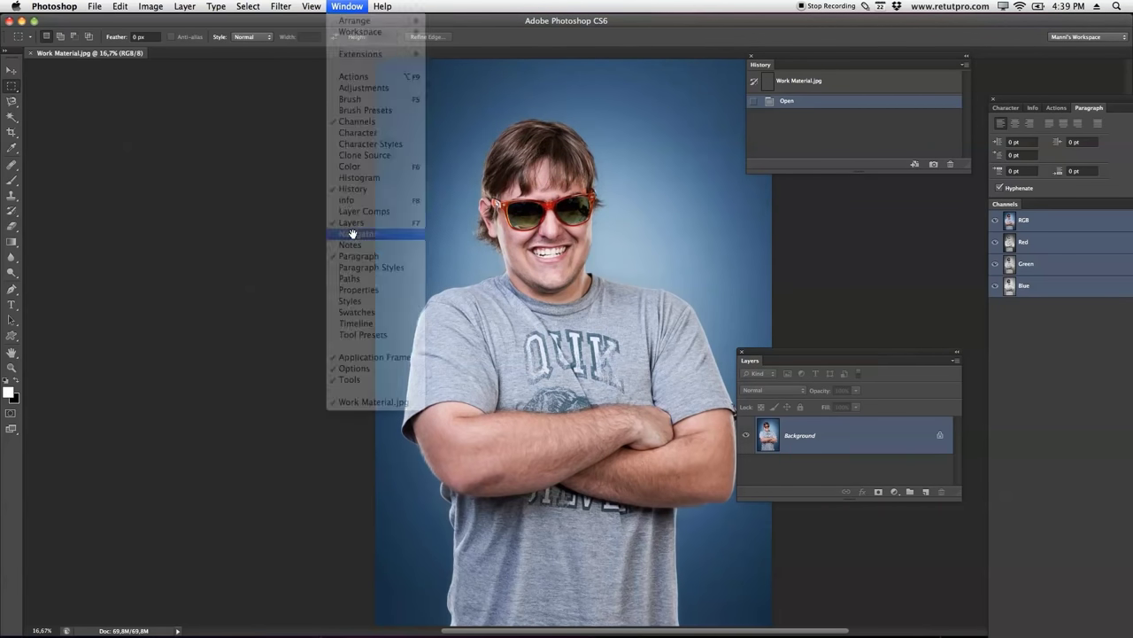
{"action": "left_click_drag", "start_coordinate": [1087, 207], "coordinate": [602, 238]}
{"action": "left_click_drag", "start_coordinate": [1047, 209], "coordinate": [285, 364]}
{"action": "left_click_drag", "start_coordinate": [1005, 207], "coordinate": [210, 266]}
{"action": "left_click", "coordinate": [368, 362]}
{"action": "left_click_drag", "start_coordinate": [292, 359], "coordinate": [278, 270]}
{"action": "left_click_drag", "start_coordinate": [586, 245], "coordinate": [265, 255]}
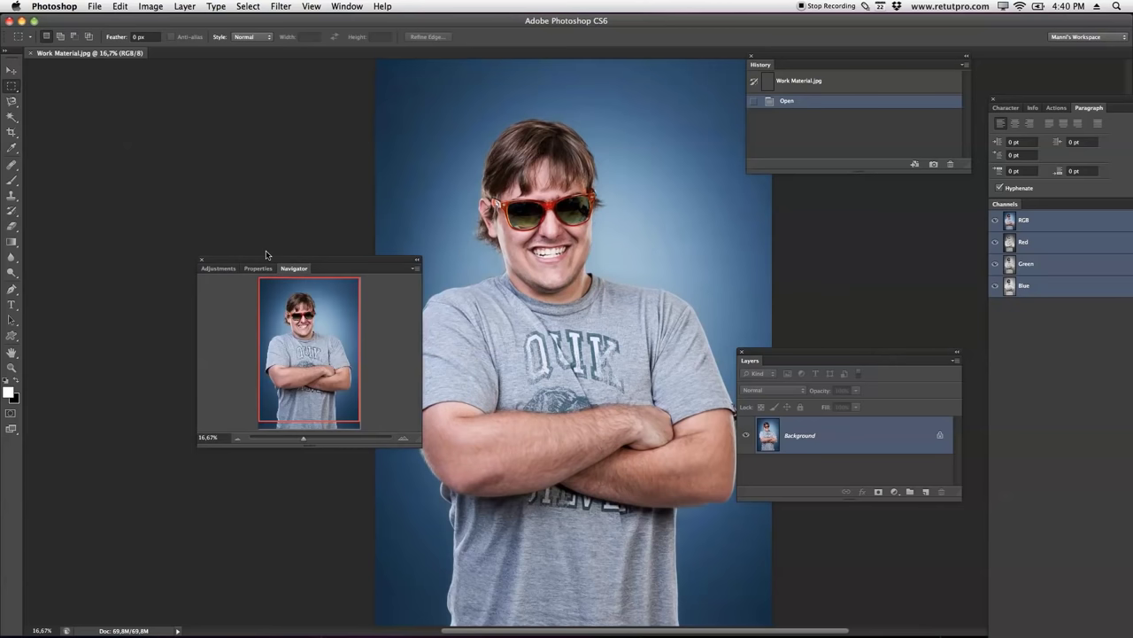
Step: View the Adjustments, Properties and Navigator panels in turn and zoom the photo out to 12.87% with the Navigator
{"action": "left_click", "coordinate": [217, 267]}
{"action": "left_click", "coordinate": [250, 269]}
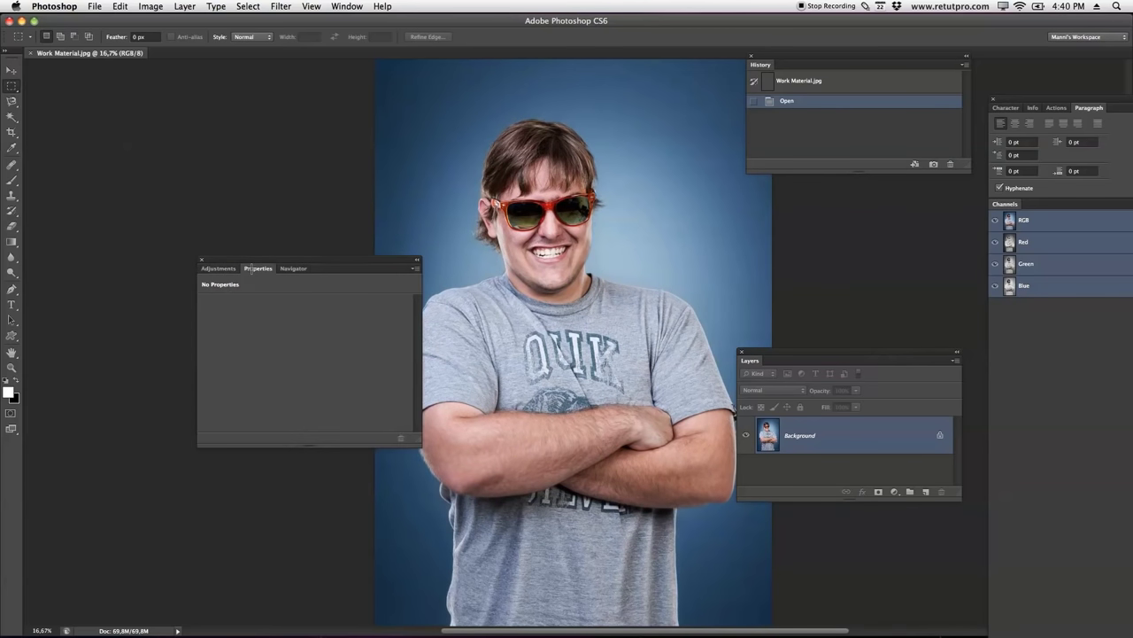
{"action": "left_click", "coordinate": [295, 269]}
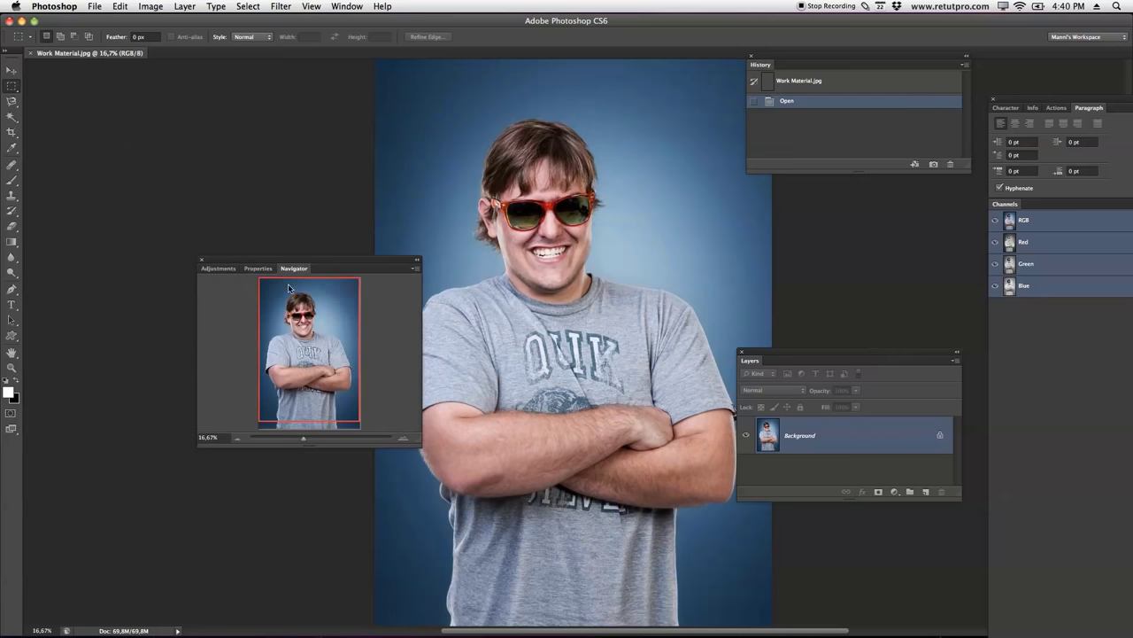
{"action": "mouse_move", "coordinate": [303, 441]}
{"action": "left_mouse_down"}
{"action": "mouse_move", "coordinate": [289, 438]}
{"action": "mouse_move", "coordinate": [301, 437]}
{"action": "left_mouse_up"}
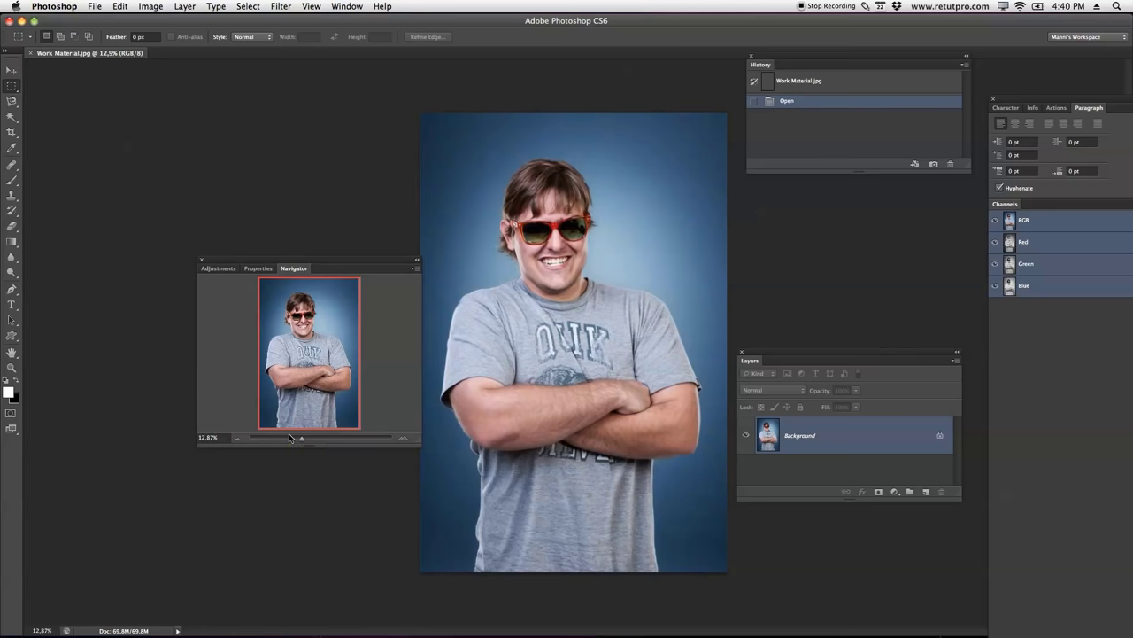
Step: Zoom the photo in to about 19% with the Zoom tool and activate the Move tool
{"action": "key", "text": "z"}
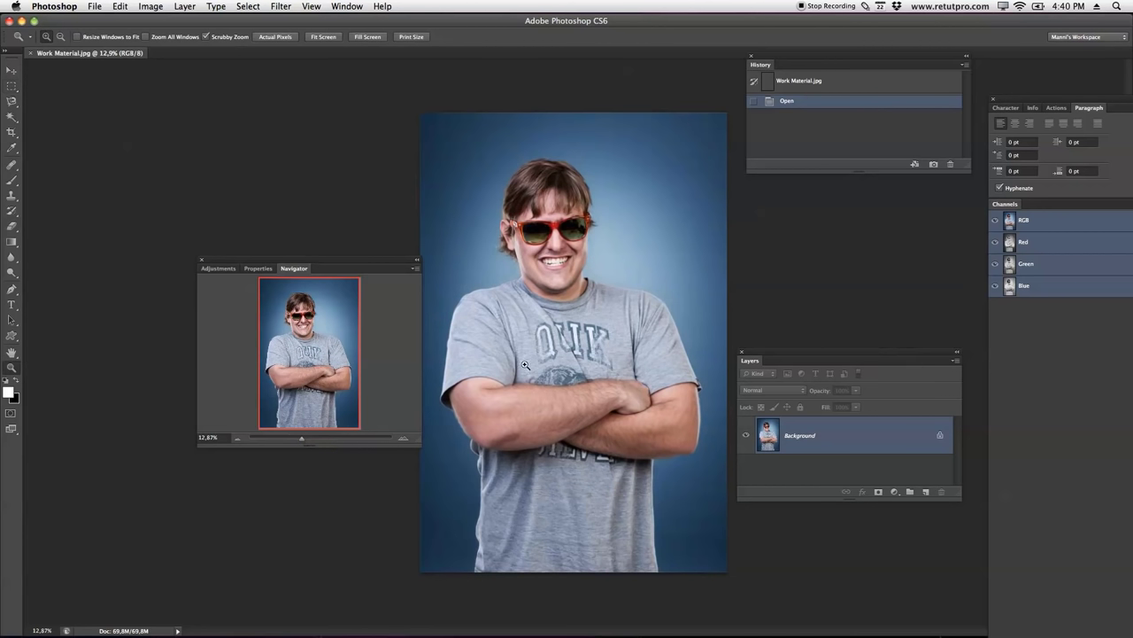
{"action": "mouse_move", "coordinate": [517, 349]}
{"action": "left_mouse_down"}
{"action": "mouse_move", "coordinate": [602, 350]}
{"action": "mouse_move", "coordinate": [496, 350]}
{"action": "mouse_move", "coordinate": [532, 350]}
{"action": "left_mouse_up"}
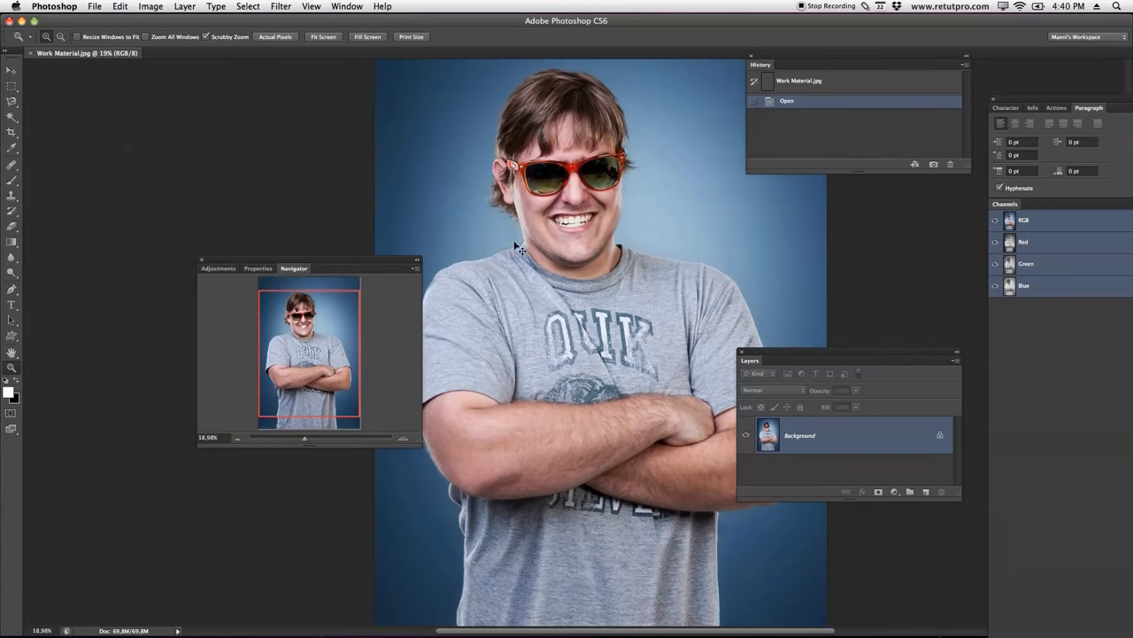
{"action": "key", "text": "v"}
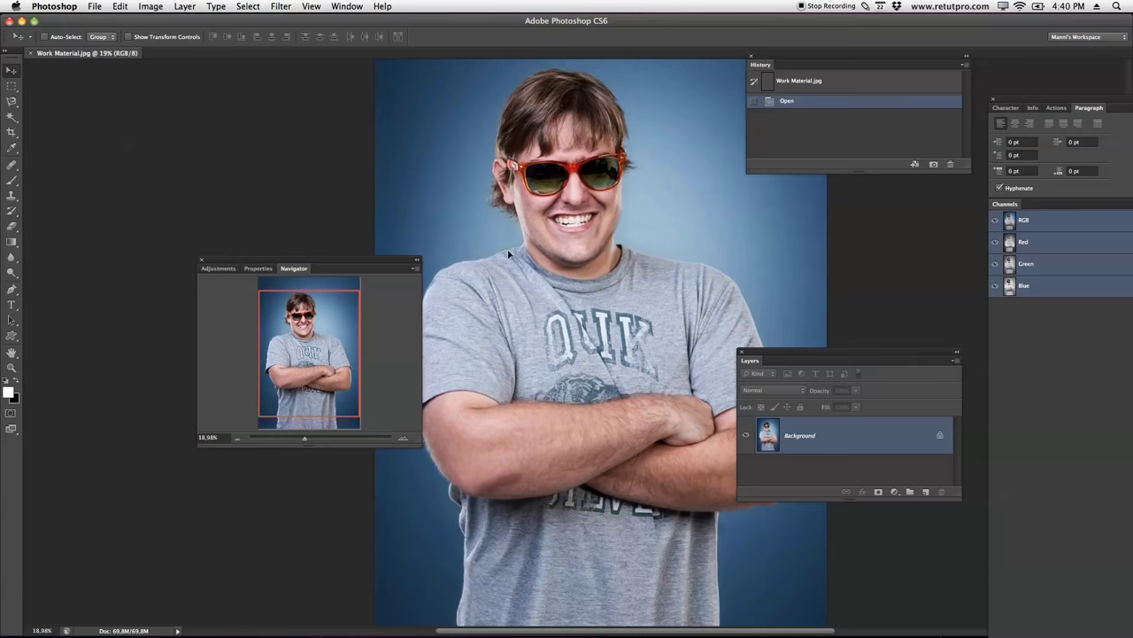
{"action": "left_click", "coordinate": [558, 208]}
{"action": "key", "text": "Return"}
Step: Close the leftover Channels group and dock History, the Navigator group and Layers as one column at the window's edge
{"action": "left_click_drag", "start_coordinate": [239, 258], "coordinate": [785, 179]}
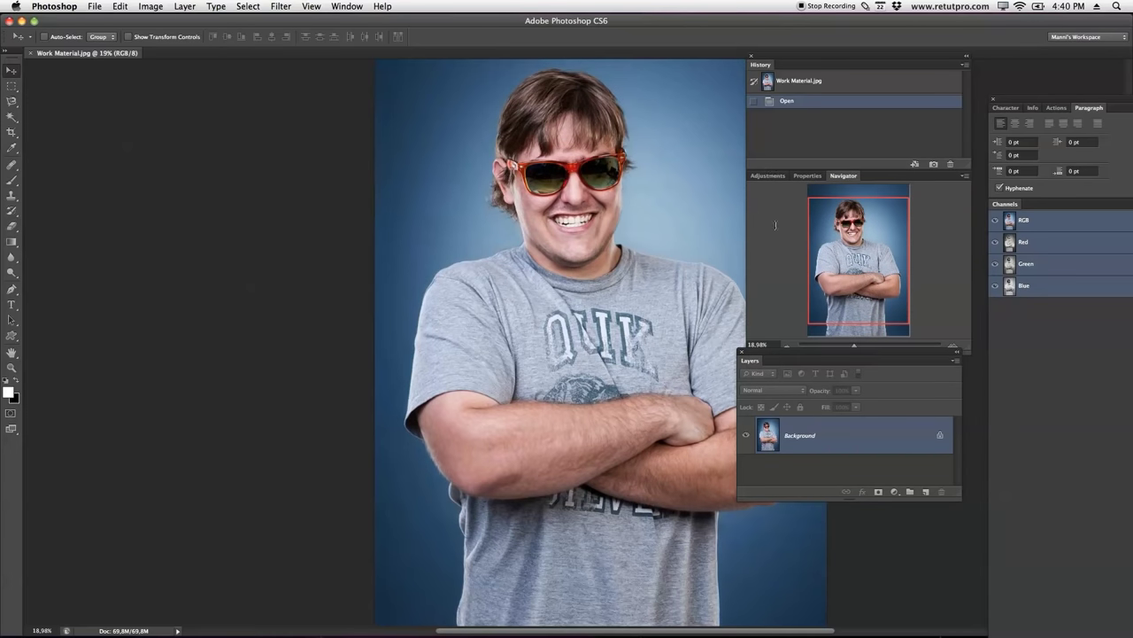
{"action": "mouse_move", "coordinate": [769, 351]}
{"action": "left_mouse_down"}
{"action": "mouse_move", "coordinate": [798, 370]}
{"action": "mouse_move", "coordinate": [791, 352]}
{"action": "left_mouse_up"}
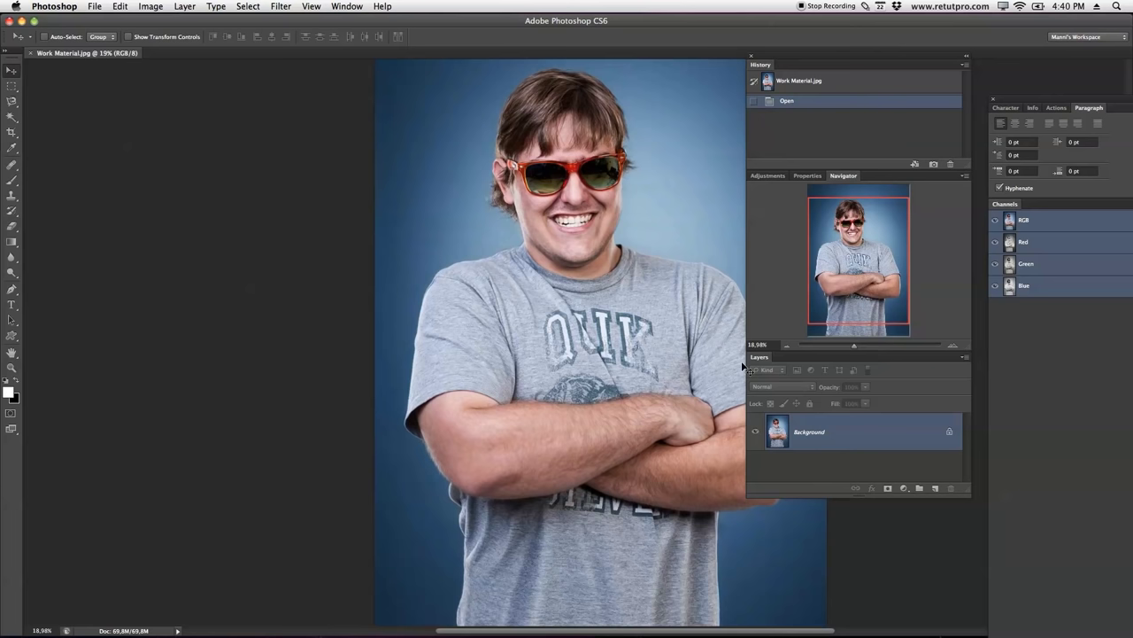
{"action": "left_click", "coordinate": [994, 100]}
{"action": "left_click_drag", "start_coordinate": [851, 55], "coordinate": [1127, 93]}
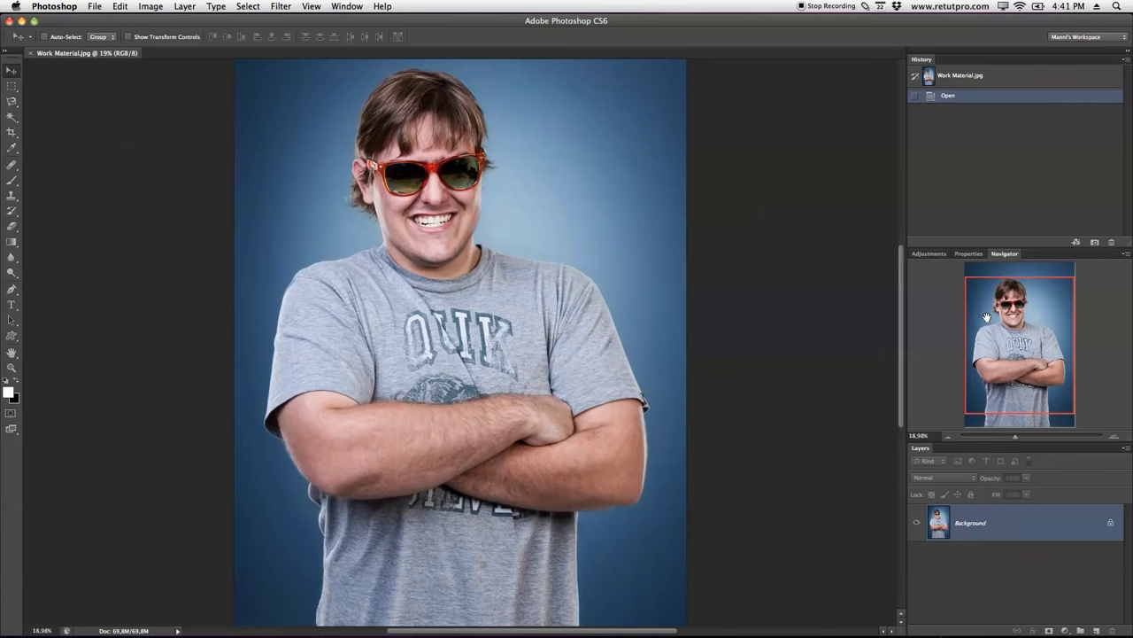
Step: Open the New Workspace dialog and examine its options for capturing keyboard shortcuts and menus
{"action": "left_click", "coordinate": [1098, 37]}
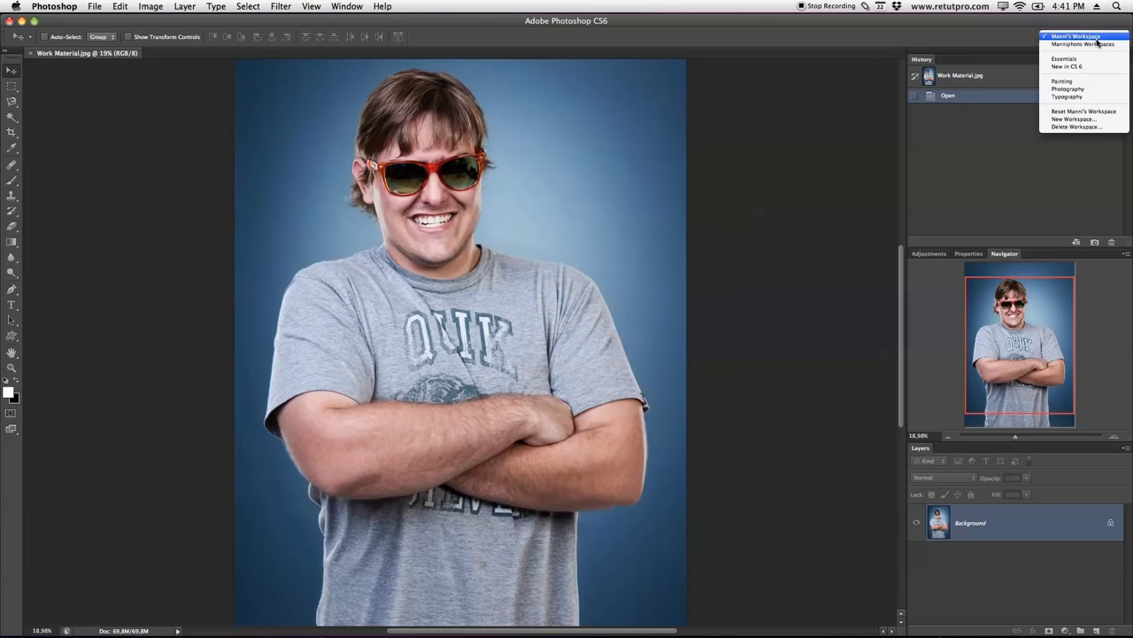
{"action": "left_click", "coordinate": [1065, 120]}
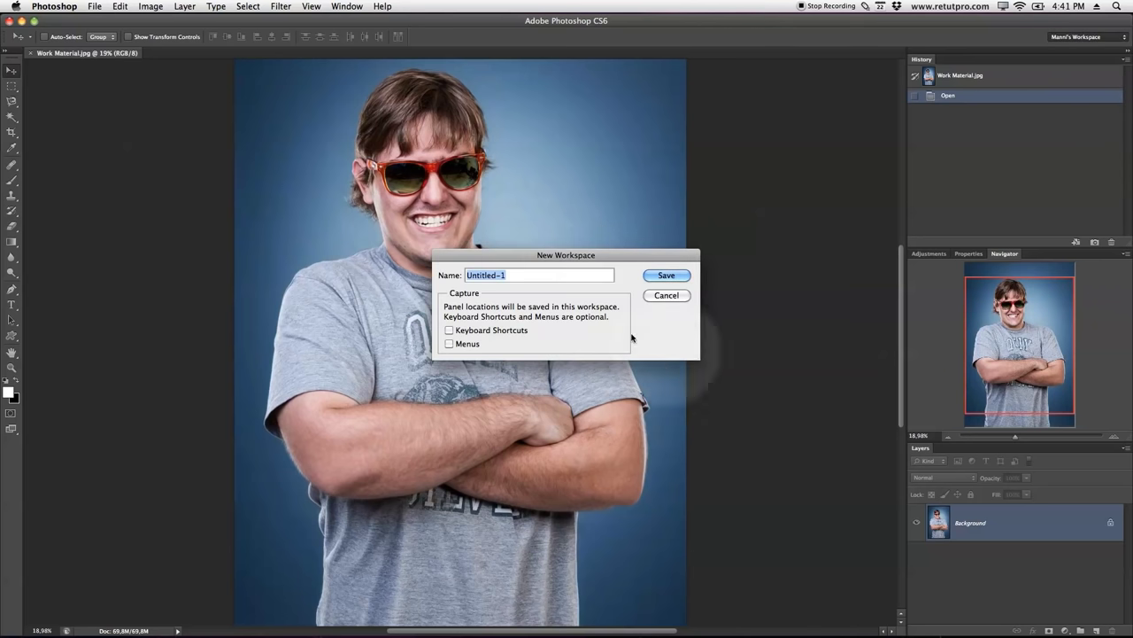
{"action": "left_click", "coordinate": [466, 344]}
{"action": "left_click", "coordinate": [669, 276]}
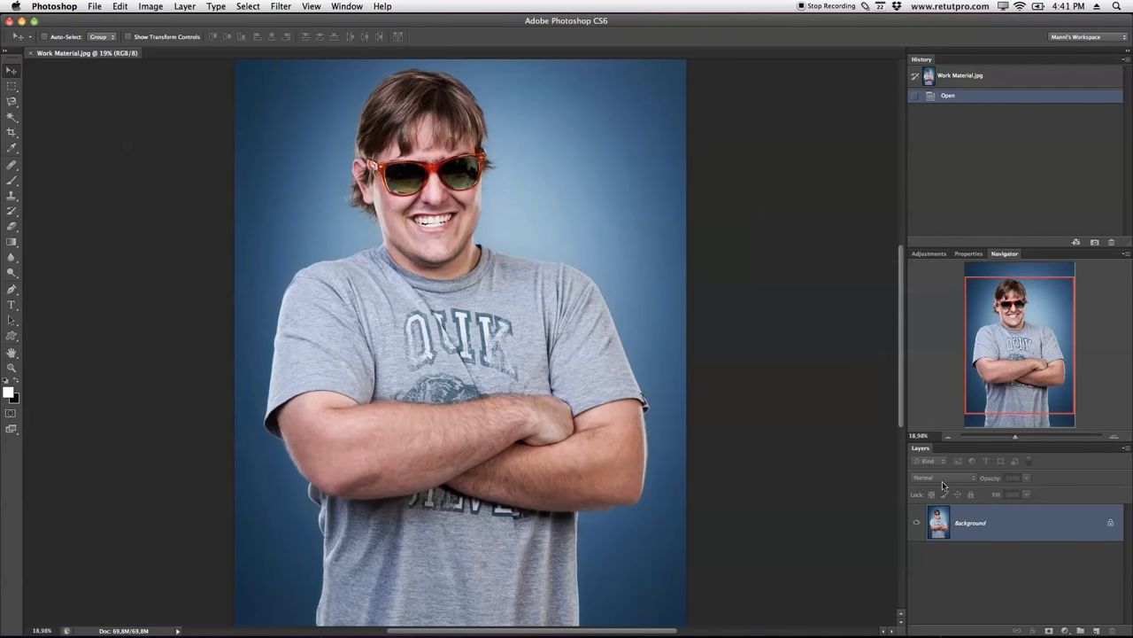
Step: Enlarge the Navigator panel within the docked column and convert the Background into a regular layer
{"action": "left_click_drag", "start_coordinate": [1030, 247], "coordinate": [1030, 210]}
{"action": "left_click", "coordinate": [1023, 522]}
{"action": "double_click", "coordinate": [1023, 523]}
{"action": "left_click", "coordinate": [856, 391]}
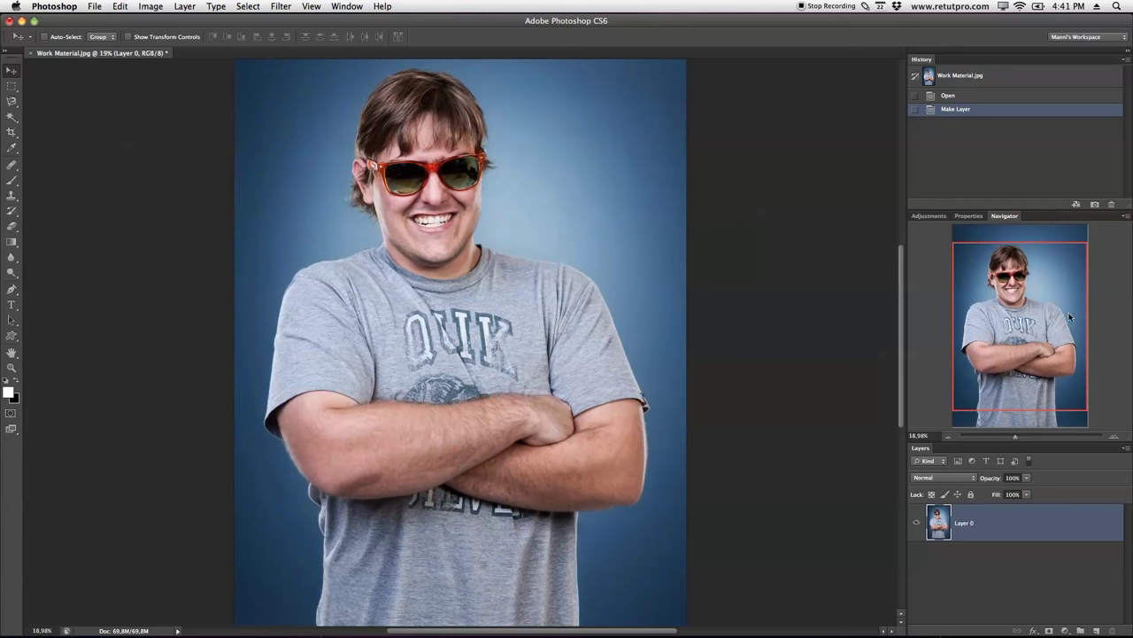
Step: Add a new layer and paint white zigzag strokes over the man with the Brush tool
{"action": "left_click", "coordinate": [1096, 630]}
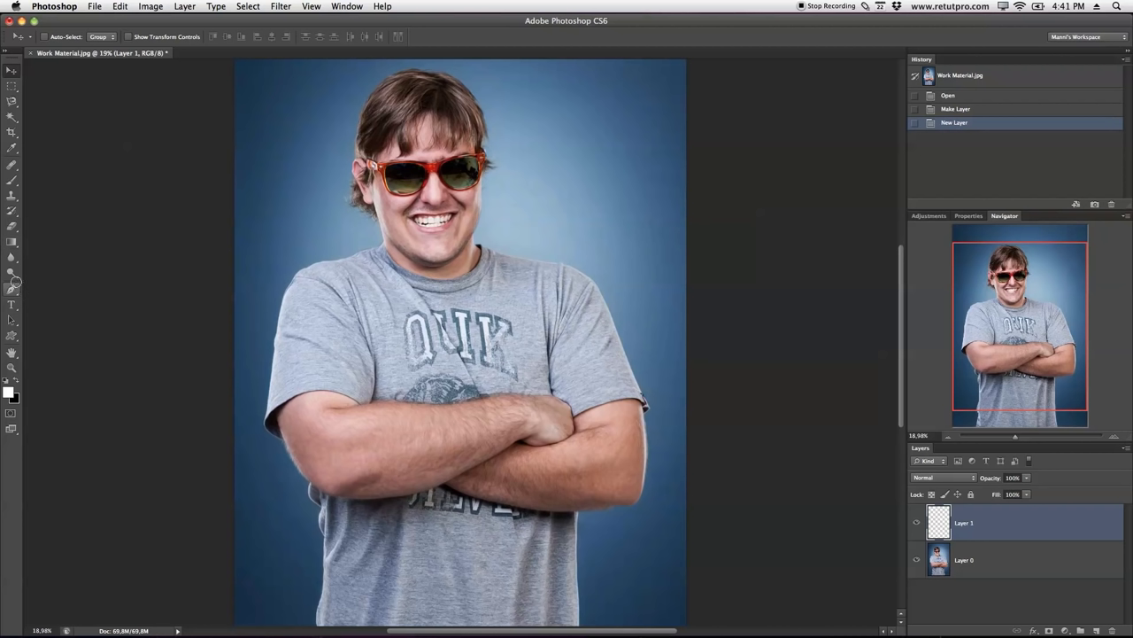
{"action": "key", "text": "b"}
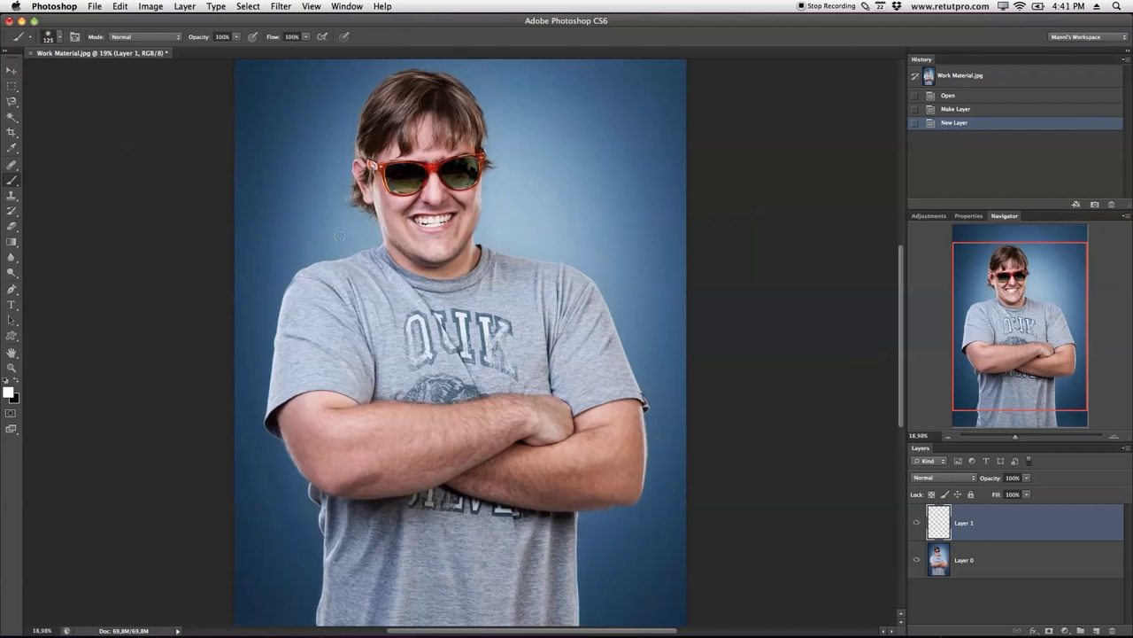
{"action": "mouse_move", "coordinate": [417, 150]}
{"action": "left_mouse_down"}
{"action": "mouse_move", "coordinate": [337, 240]}
{"action": "mouse_move", "coordinate": [338, 318]}
{"action": "left_mouse_up"}
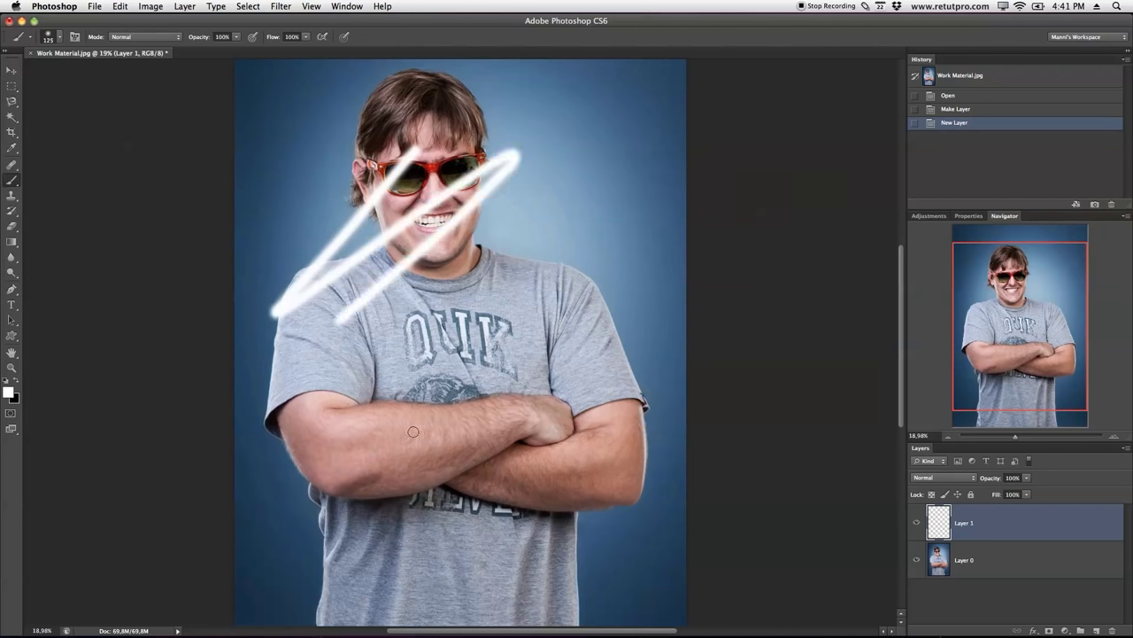
{"action": "left_click_drag", "start_coordinate": [413, 431], "coordinate": [551, 451]}
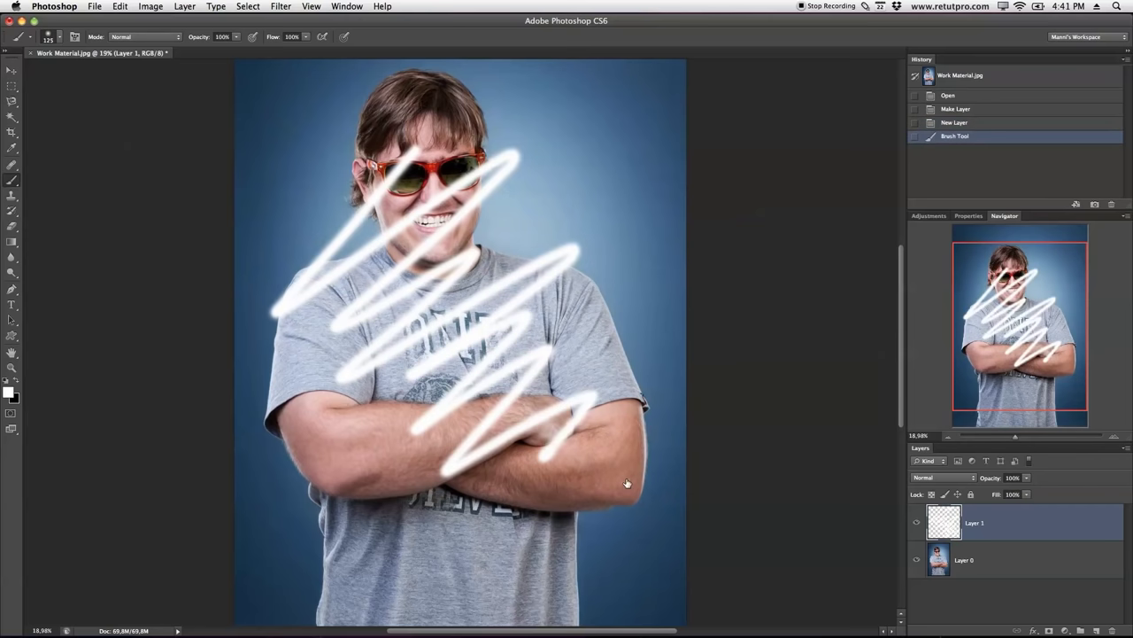
Step: Toggle the painted layer's visibility off and on, and revert the image to the Make Layer history state
{"action": "left_click", "coordinate": [917, 523]}
{"action": "left_click", "coordinate": [917, 523]}
{"action": "left_click", "coordinate": [944, 134]}
{"action": "left_click", "coordinate": [955, 124]}
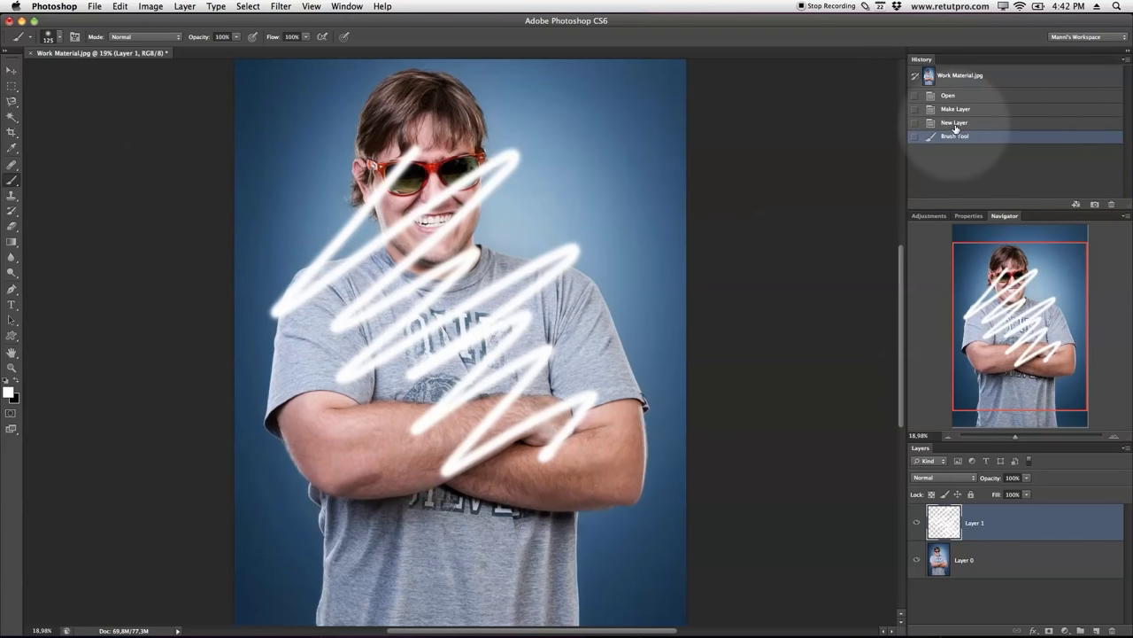
{"action": "left_click", "coordinate": [956, 110]}
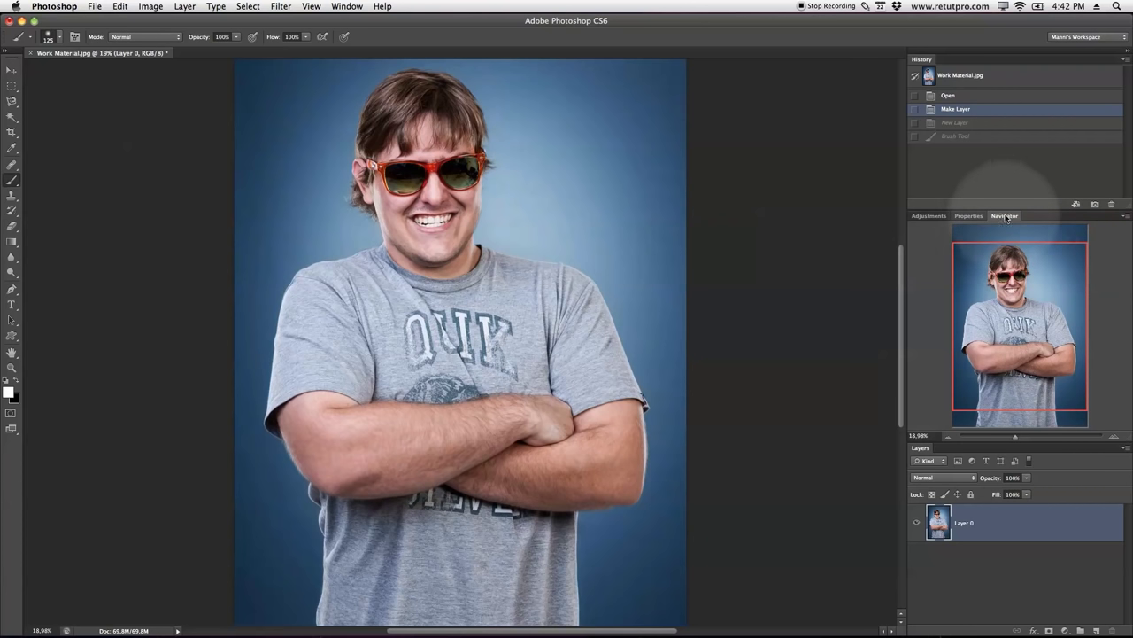
Step: Bring the Adjustments panel to the front of its group
{"action": "left_click", "coordinate": [940, 217]}
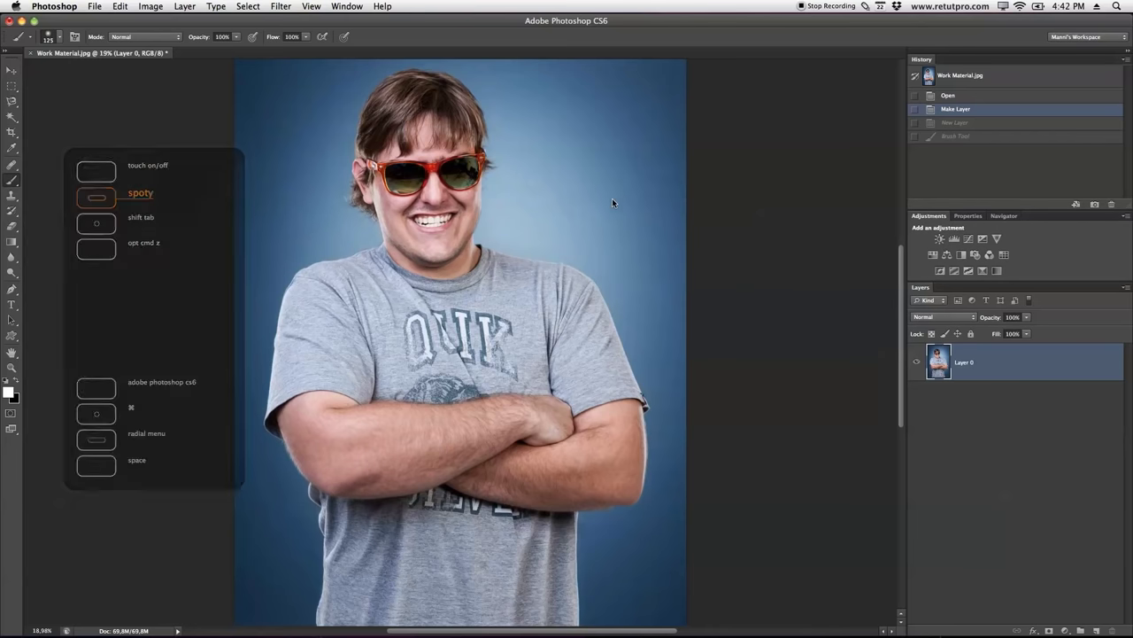
Step: Look through the application, File and Edit commands, including the preferences, print, transform and step backward entries
{"action": "left_click", "coordinate": [94, 6]}
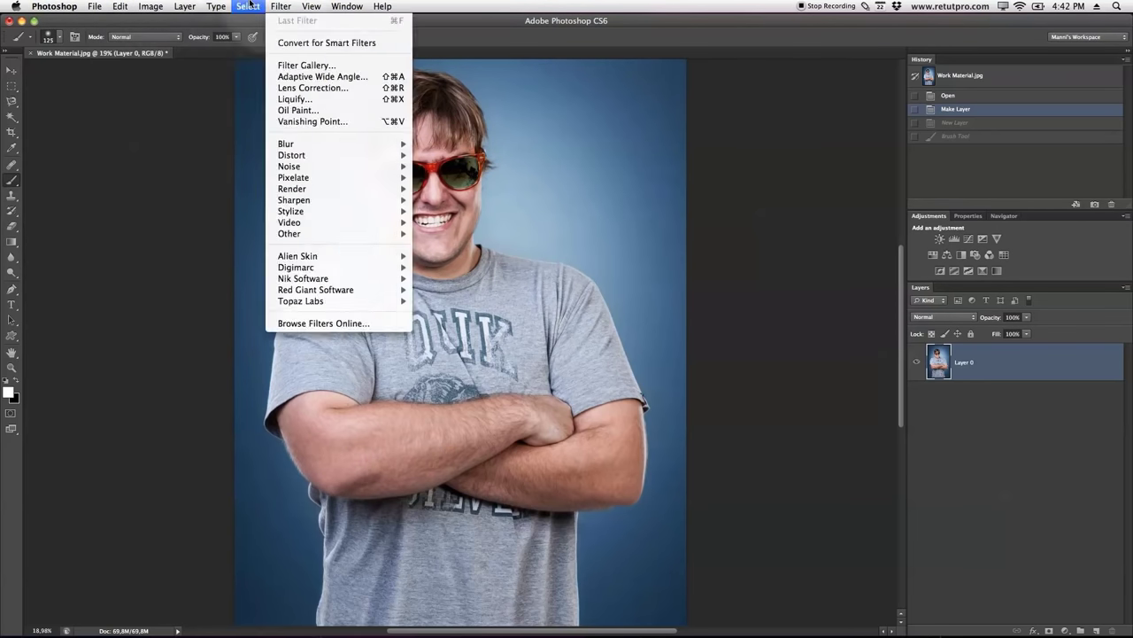
{"action": "mouse_move", "coordinate": [76, 5]}
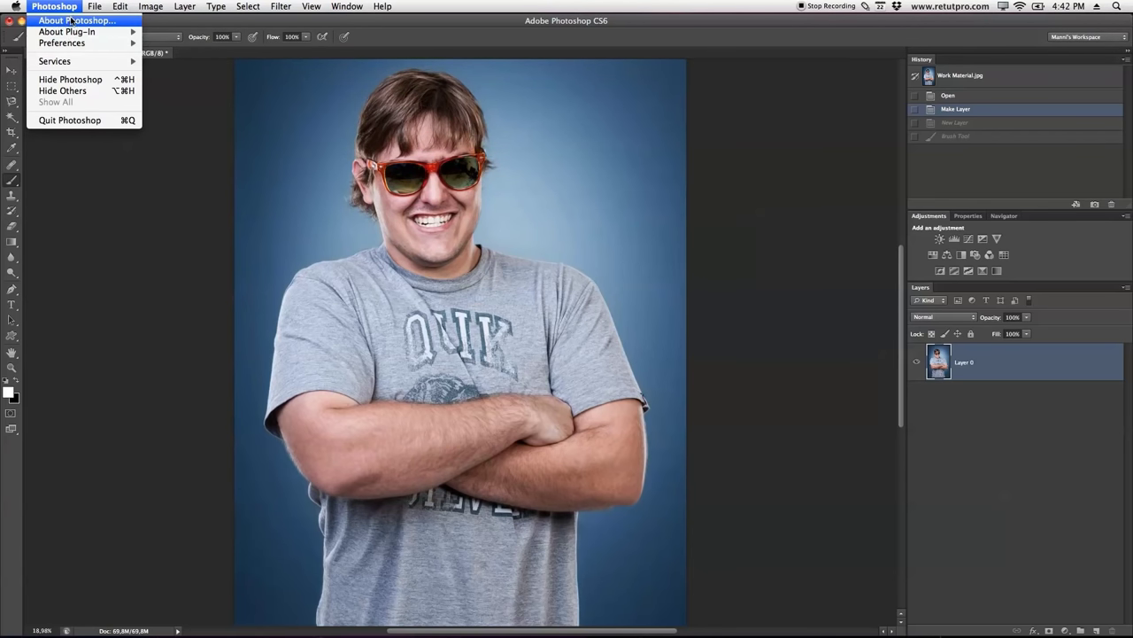
{"action": "mouse_move", "coordinate": [79, 47]}
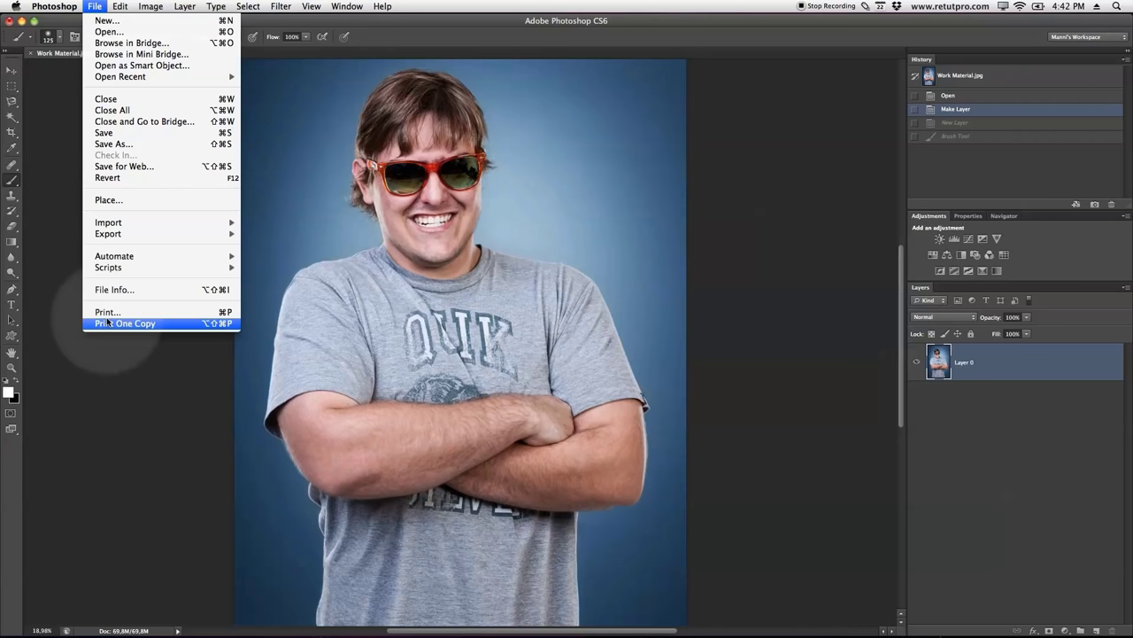
{"action": "mouse_move", "coordinate": [129, 5]}
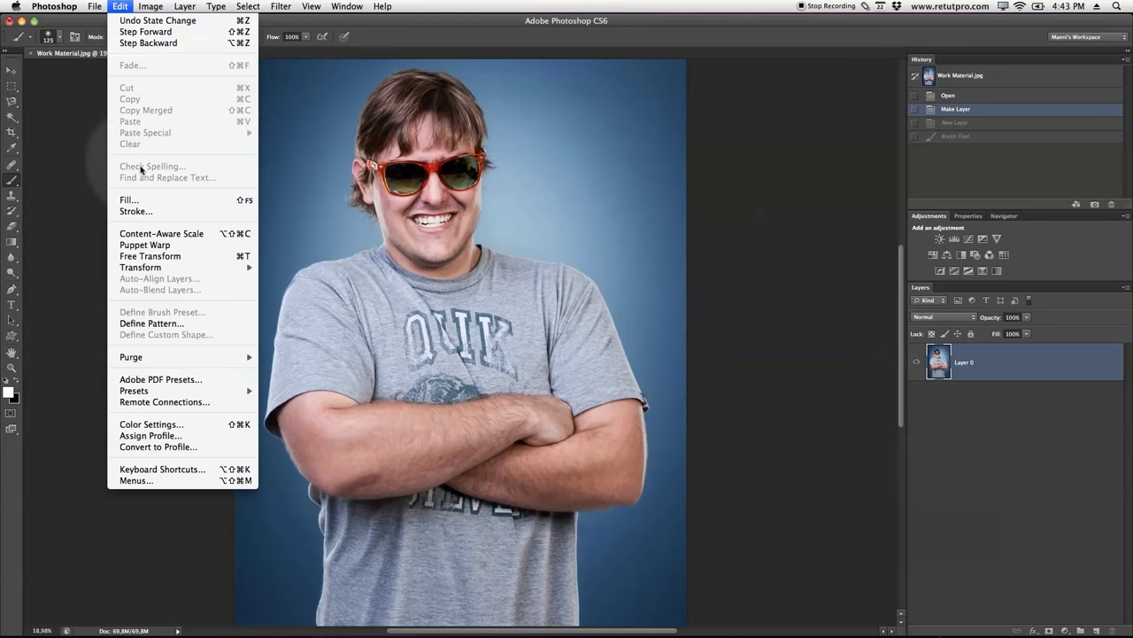
{"action": "mouse_move", "coordinate": [134, 267]}
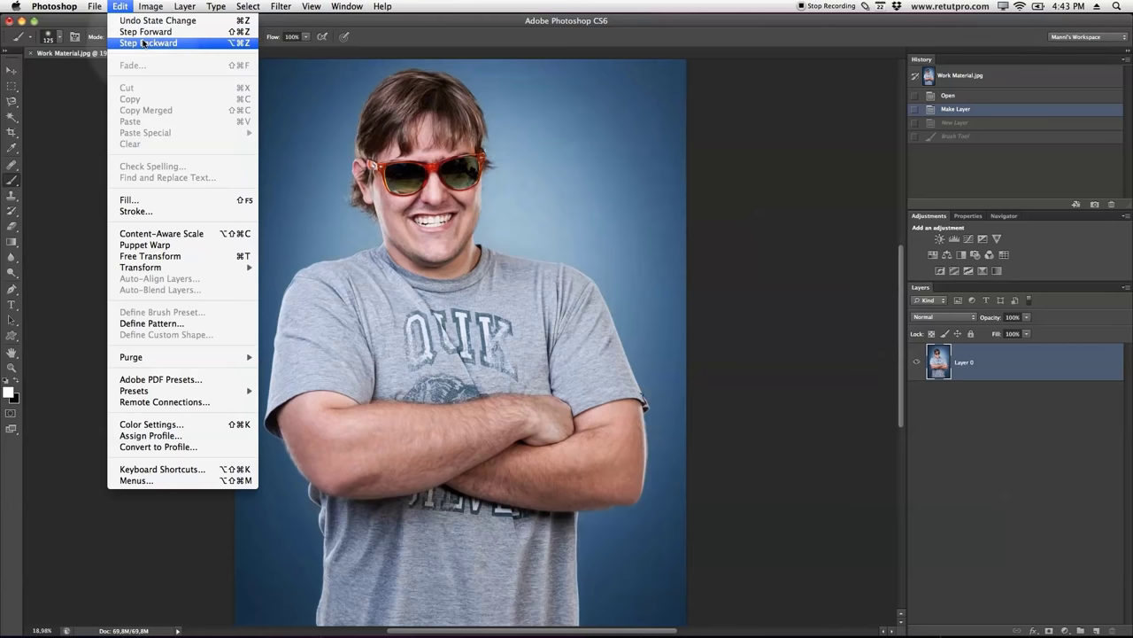
Step: Apply a Levels adjustment with midtones at about 0.76 directly to Layer 0, and revert to the Make Layer history state
{"action": "mouse_move", "coordinate": [150, 7]}
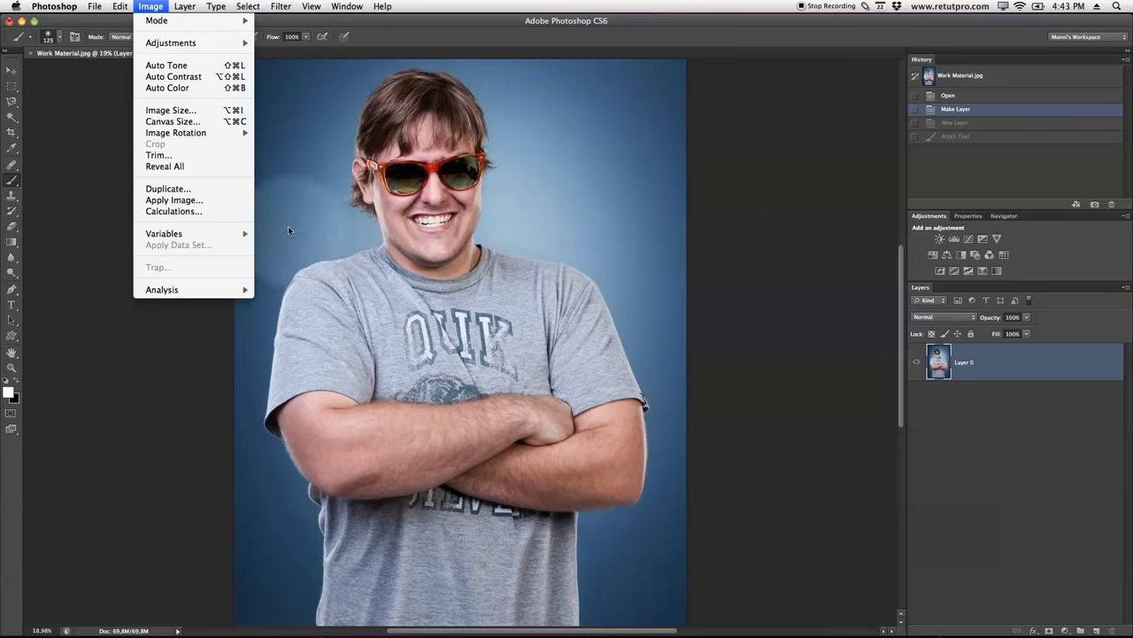
{"action": "mouse_move", "coordinate": [177, 45]}
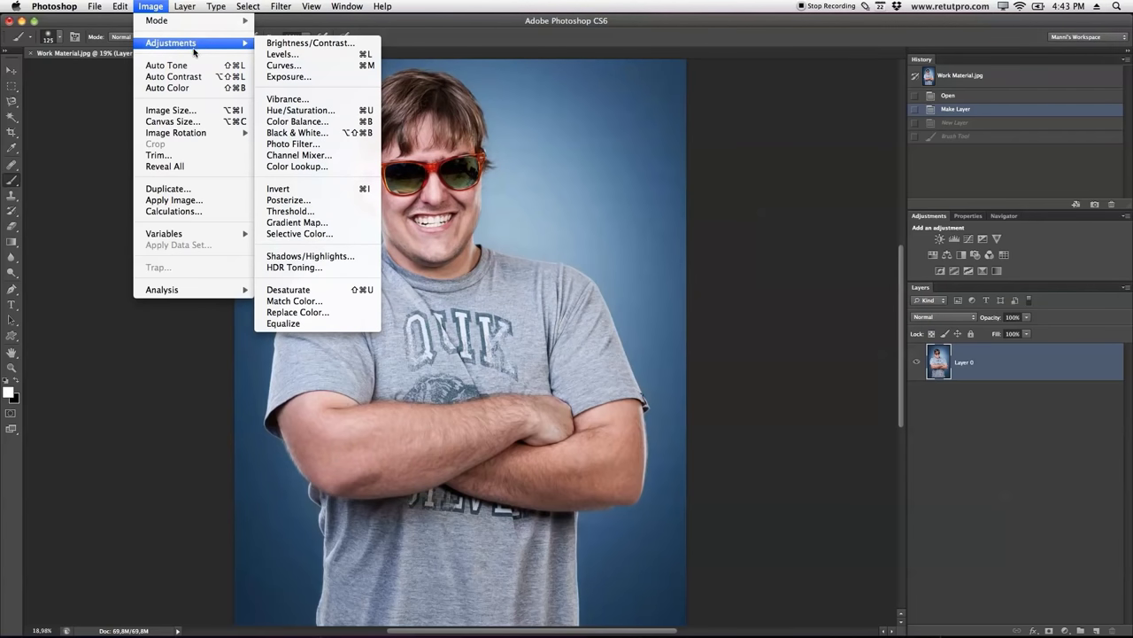
{"action": "left_click", "coordinate": [282, 55]}
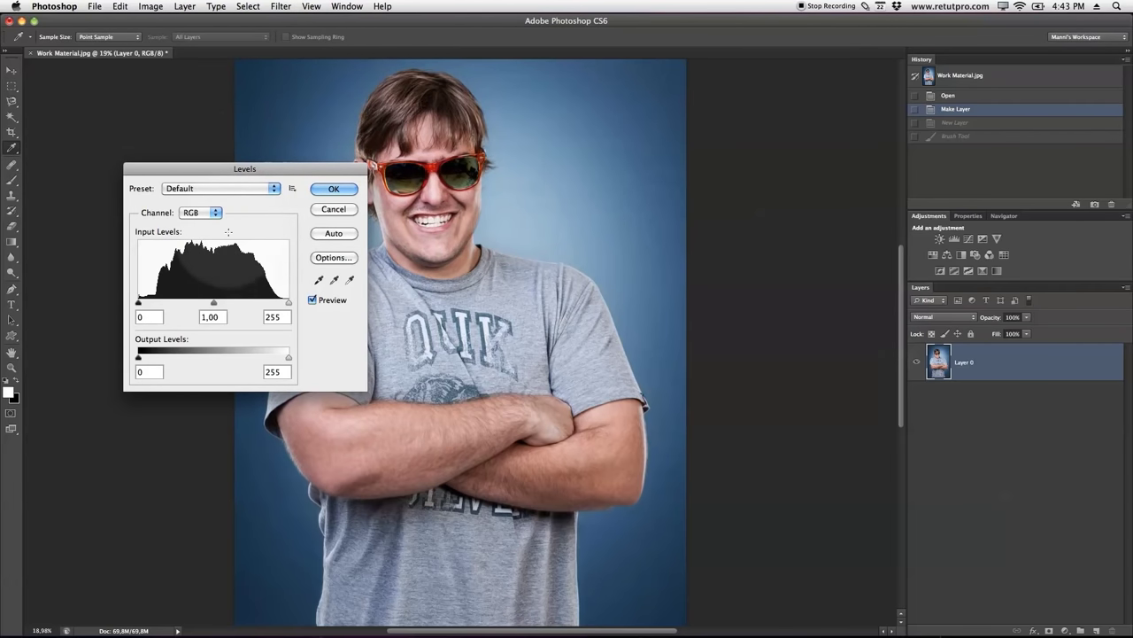
{"action": "left_click_drag", "start_coordinate": [213, 303], "coordinate": [221, 303]}
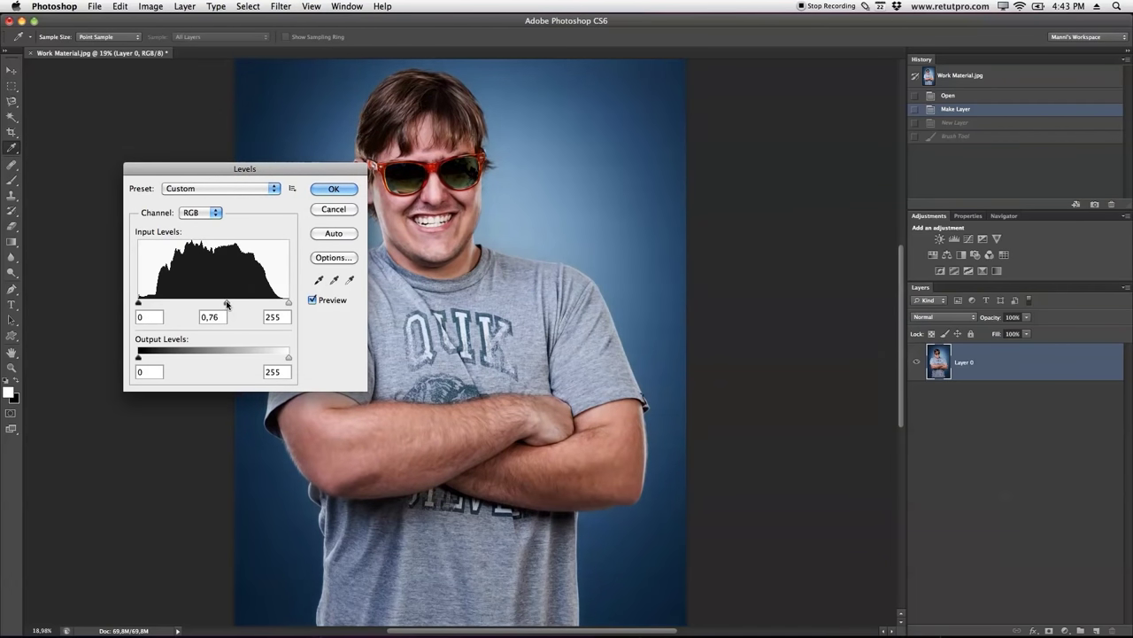
{"action": "left_click", "coordinate": [354, 211]}
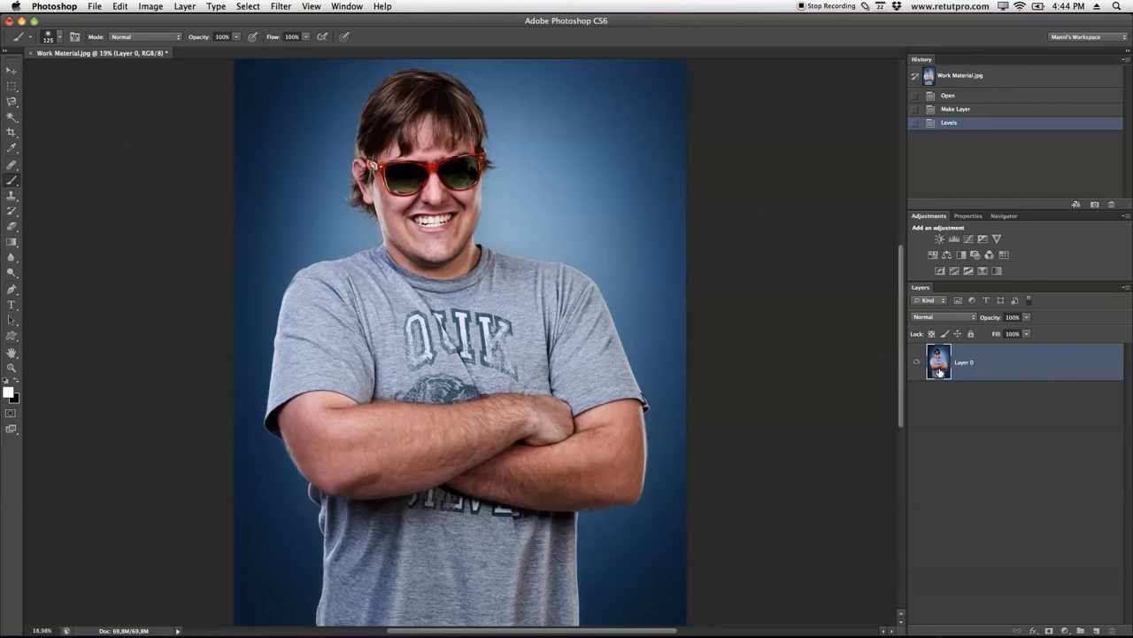
{"action": "left_click", "coordinate": [964, 112]}
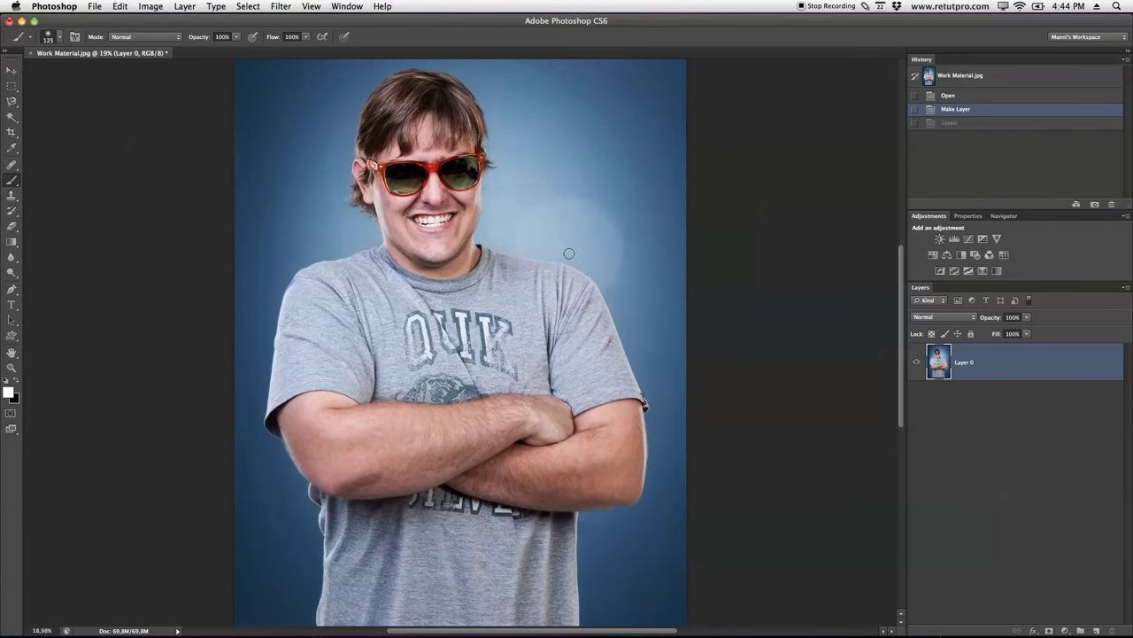
Step: Add a Levels adjustment layer above Layer 0 with midtones at about 0.78, and return to the Adjustments panel
{"action": "left_click", "coordinate": [955, 239]}
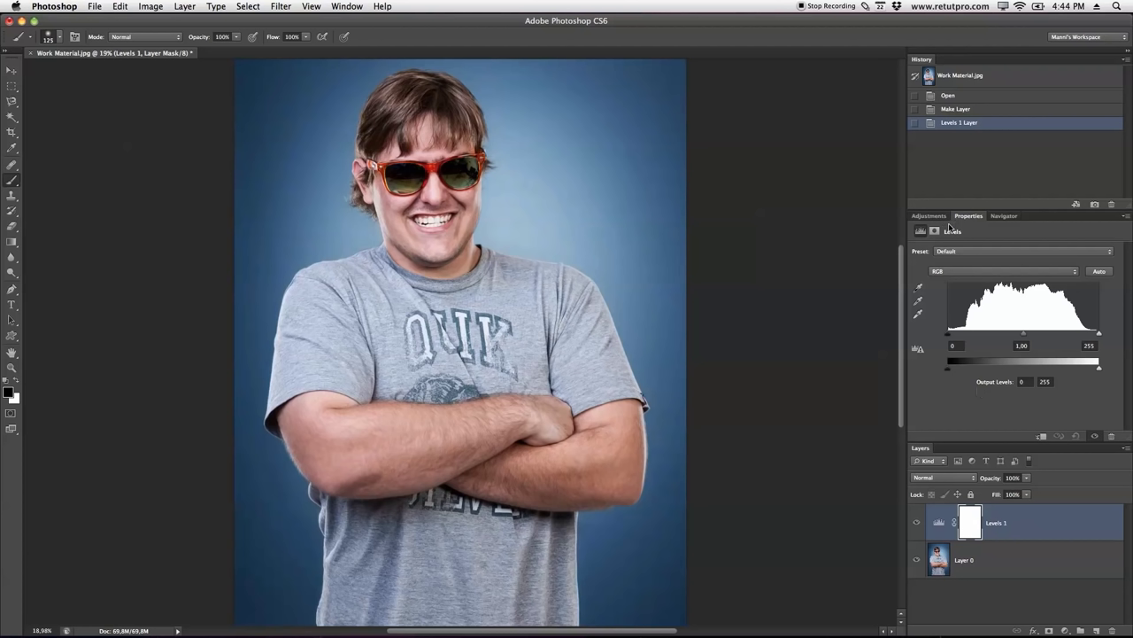
{"action": "left_click_drag", "start_coordinate": [1021, 334], "coordinate": [1036, 335]}
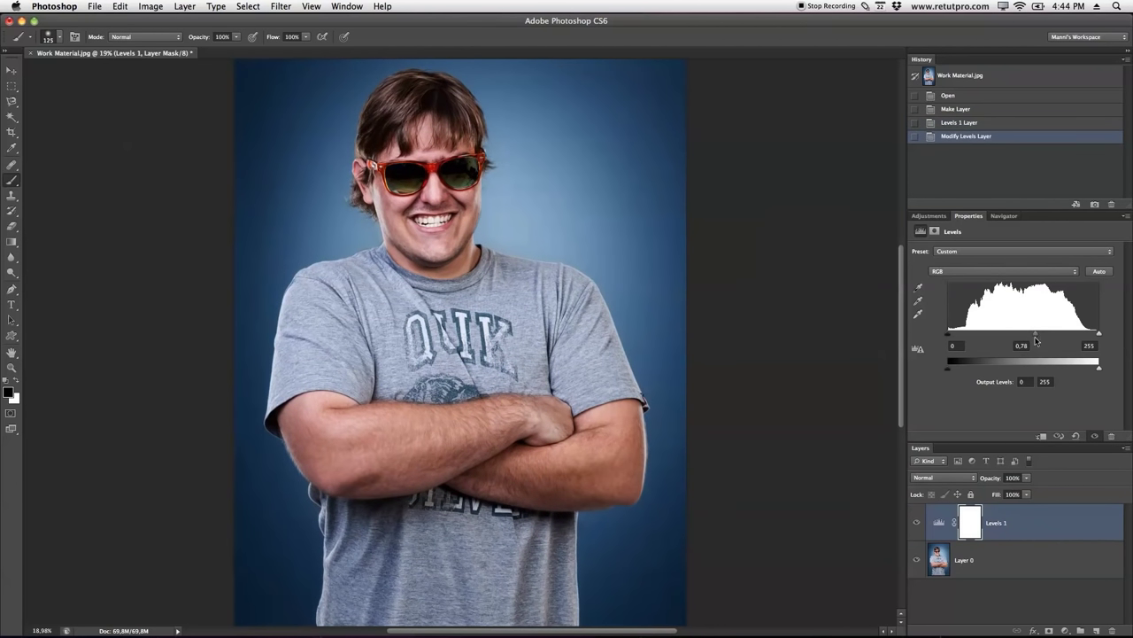
{"action": "left_click", "coordinate": [936, 216]}
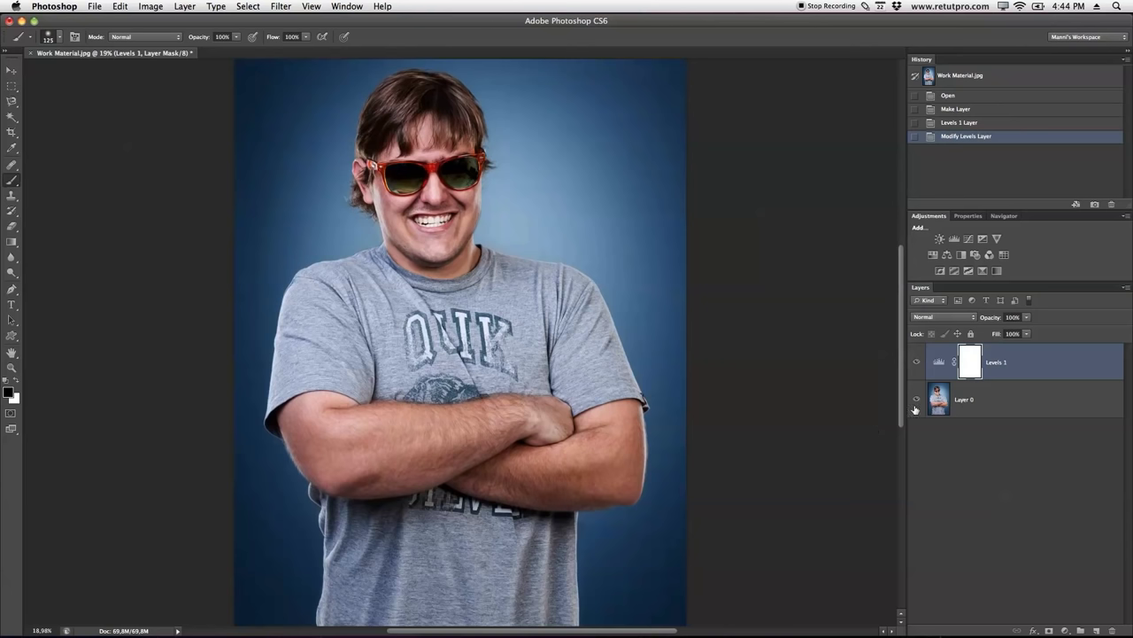
Step: Compare the image with and without the Levels adjustment layer, and delete that layer
{"action": "left_click", "coordinate": [916, 362]}
{"action": "left_click", "coordinate": [917, 362]}
{"action": "left_click", "coordinate": [916, 362]}
{"action": "left_click", "coordinate": [917, 363]}
{"action": "left_click", "coordinate": [916, 362]}
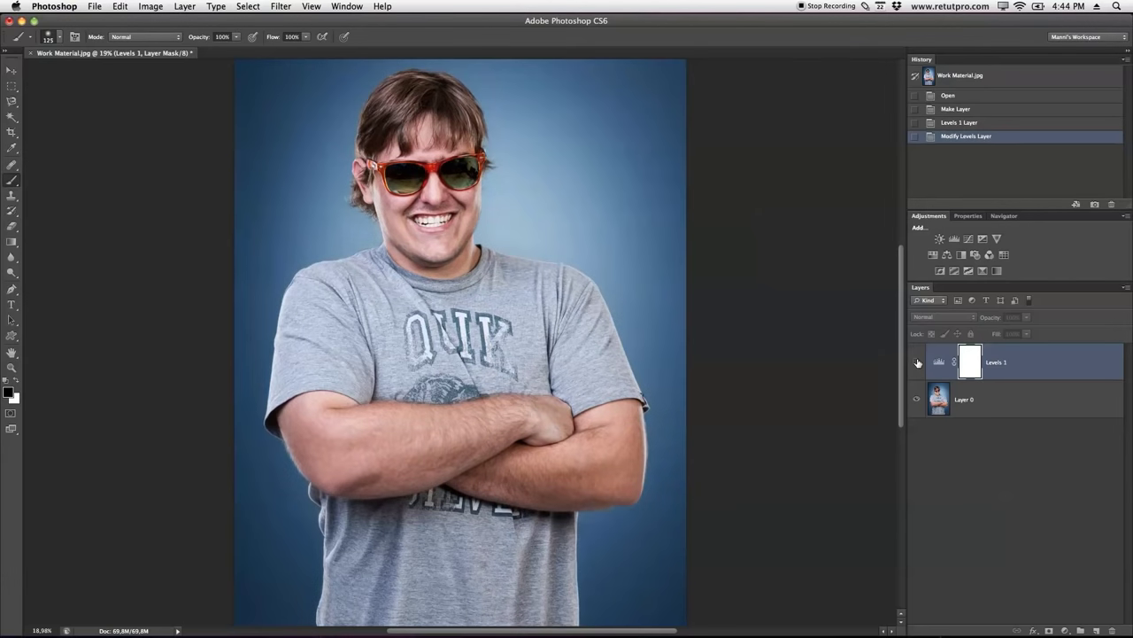
{"action": "left_click", "coordinate": [1021, 361]}
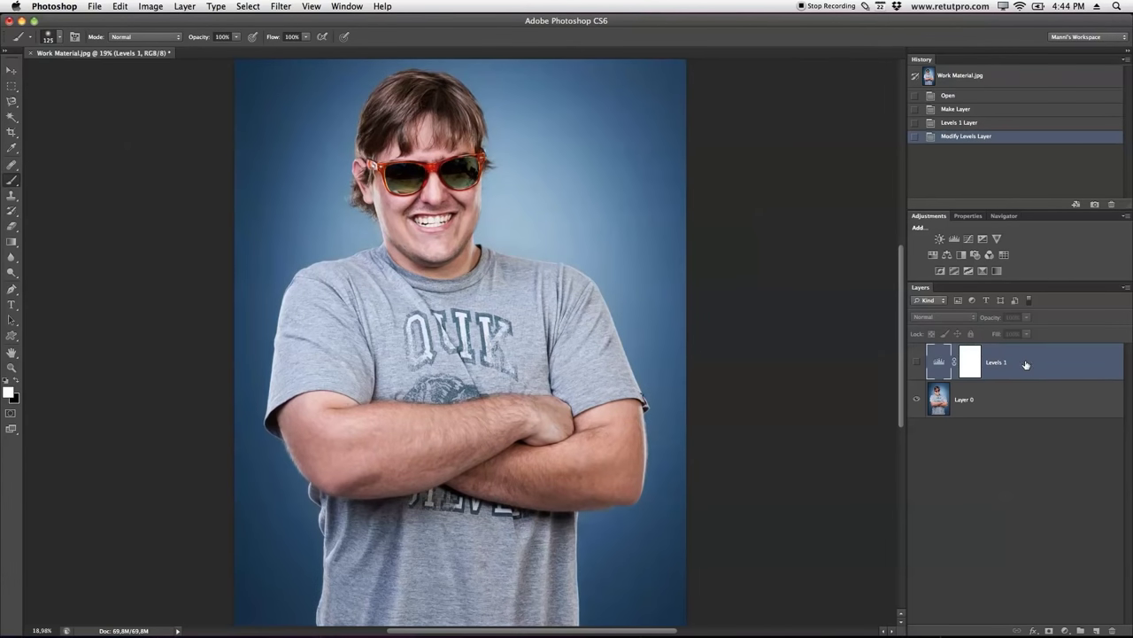
{"action": "key", "text": "Delete"}
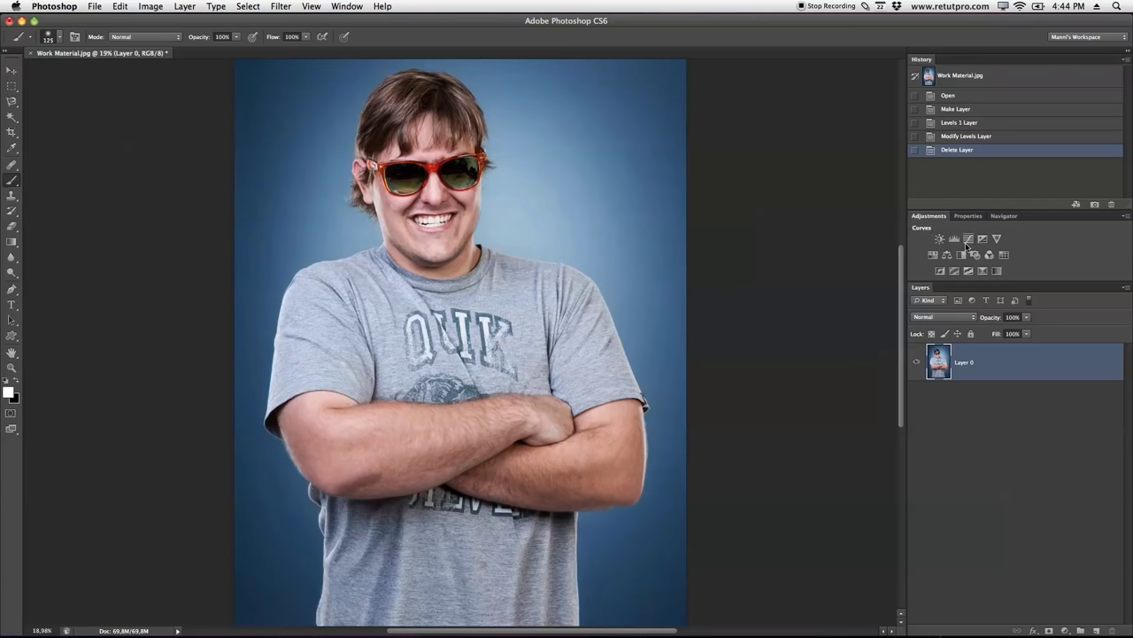
Step: Examine the commands for creating, masking, grouping and hiding layers, and compare them with the context commands offered for Layer 0
{"action": "left_click", "coordinate": [188, 6]}
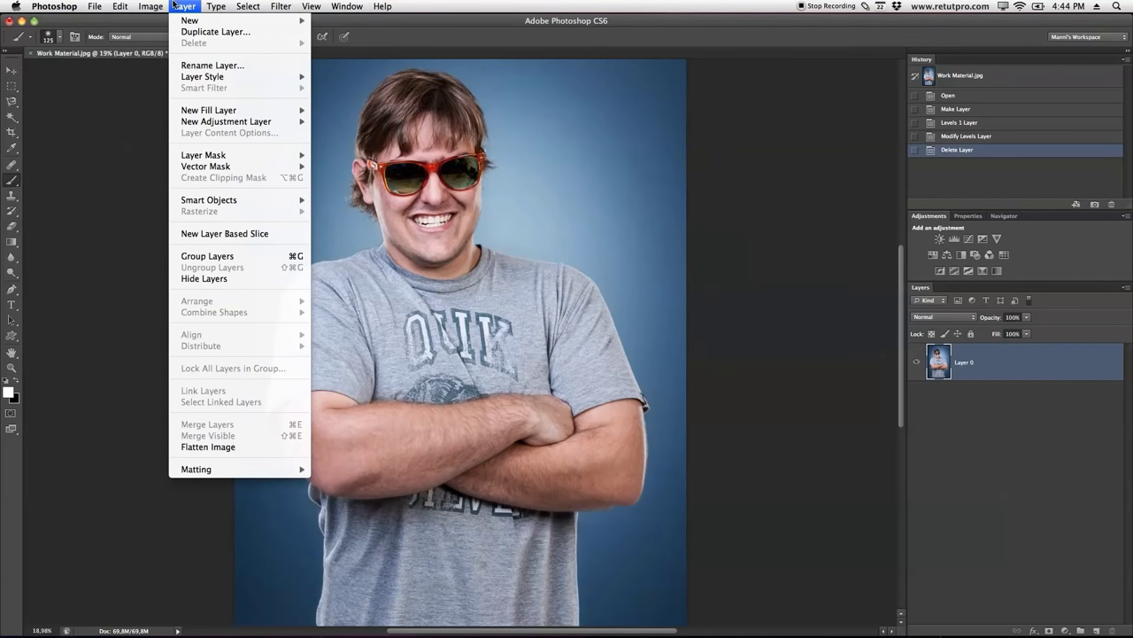
{"action": "mouse_move", "coordinate": [150, 7]}
{"action": "mouse_move", "coordinate": [166, 43]}
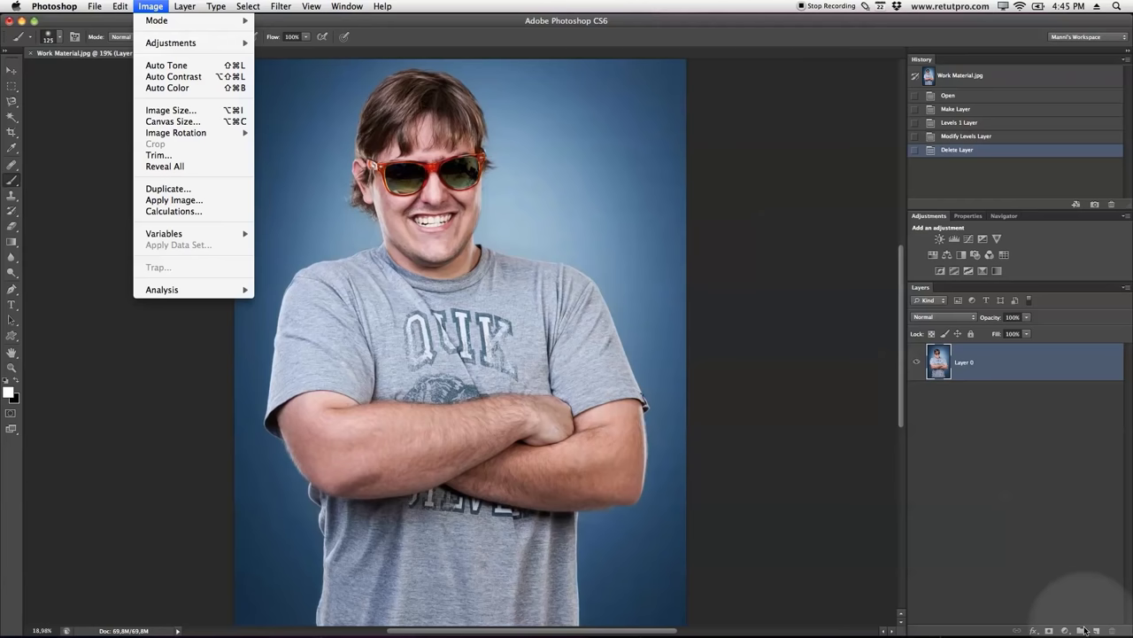
{"action": "left_click", "coordinate": [118, 6]}
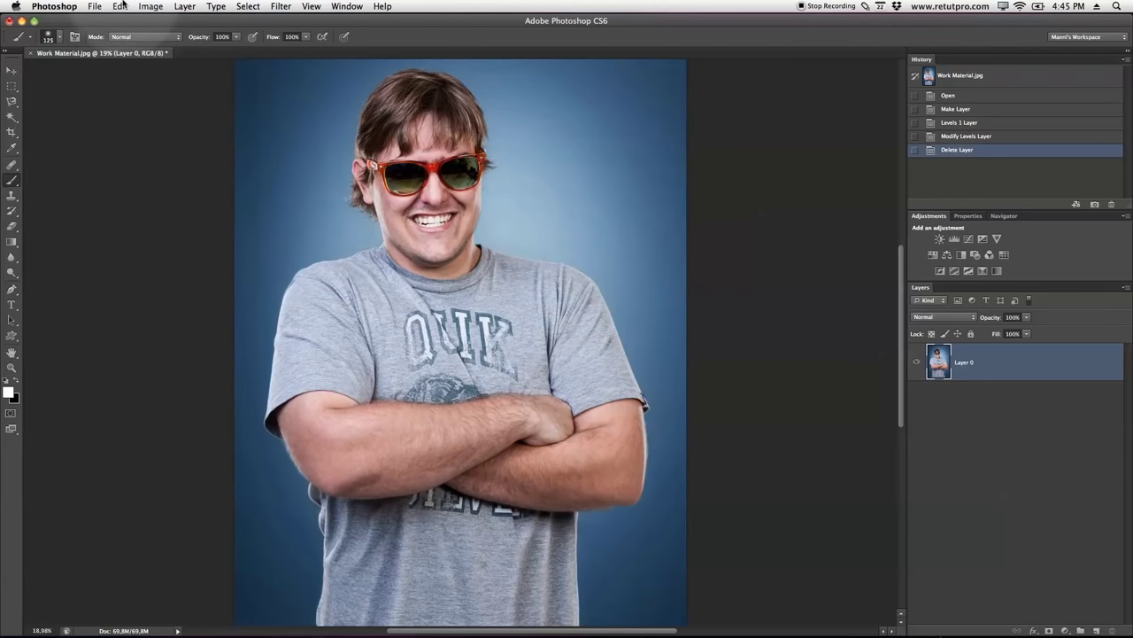
{"action": "left_click", "coordinate": [184, 6]}
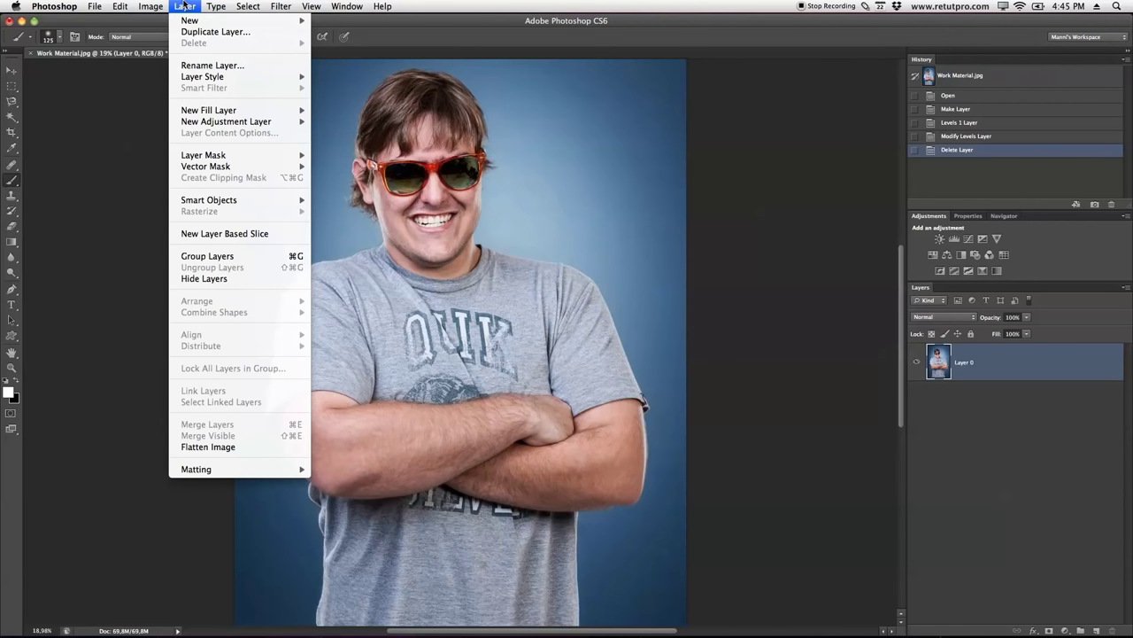
{"action": "mouse_move", "coordinate": [189, 20]}
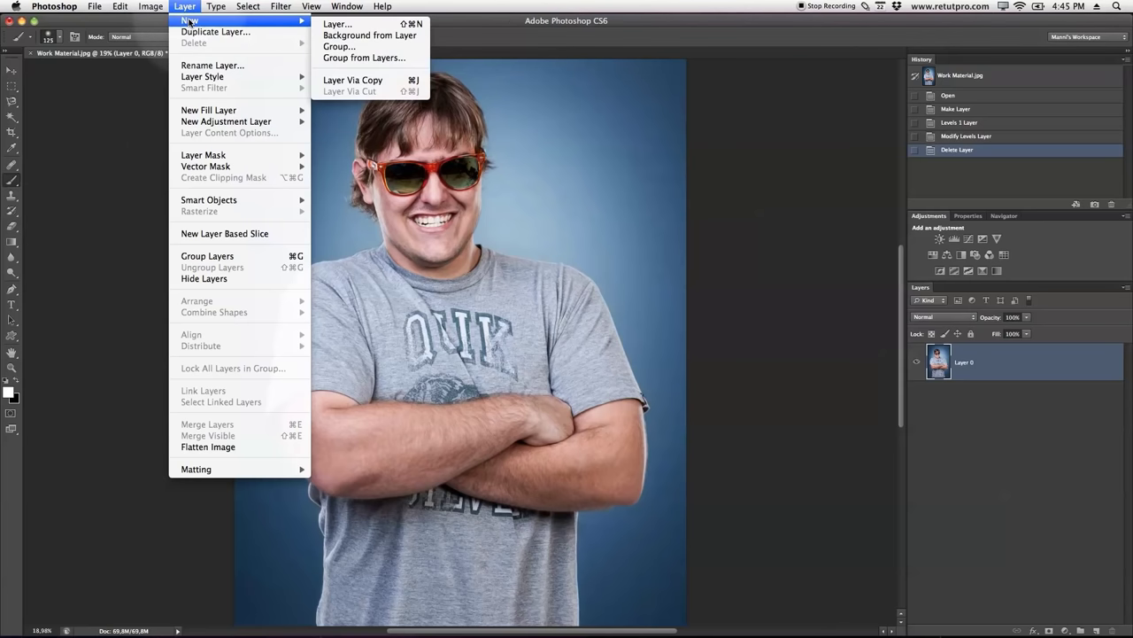
{"action": "mouse_move", "coordinate": [215, 166]}
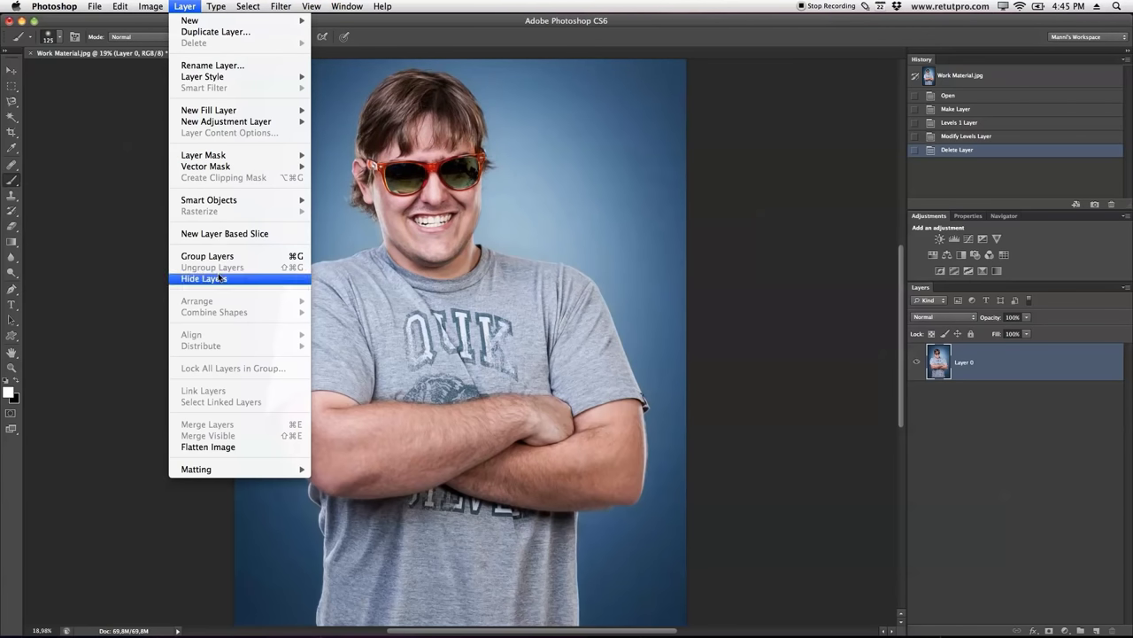
{"action": "mouse_move", "coordinate": [202, 202]}
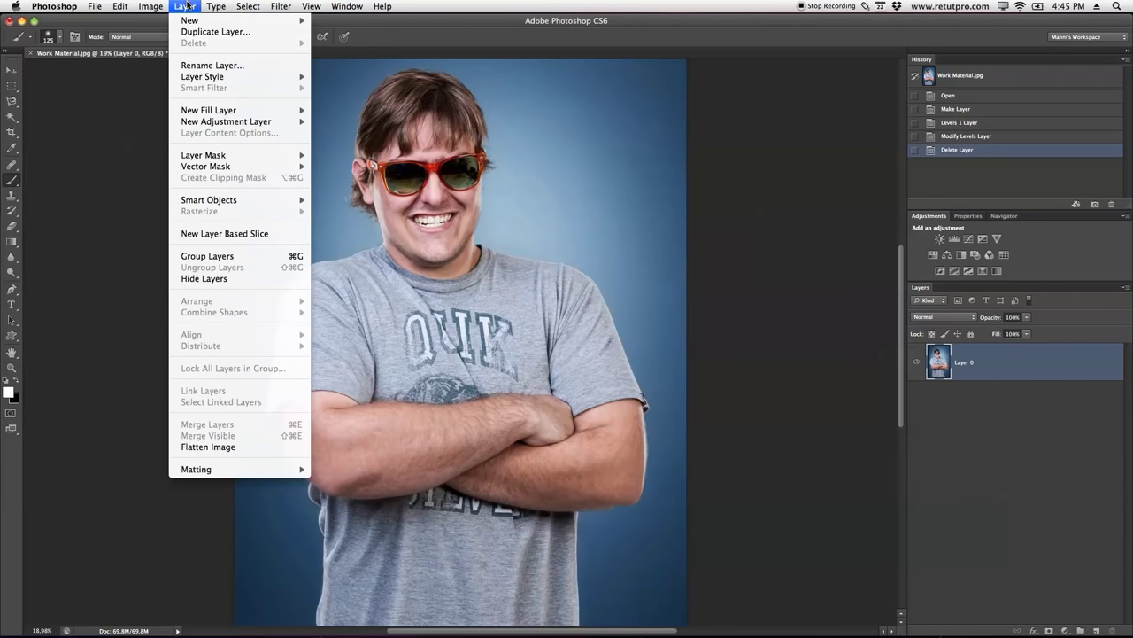
{"action": "left_click", "coordinate": [926, 447]}
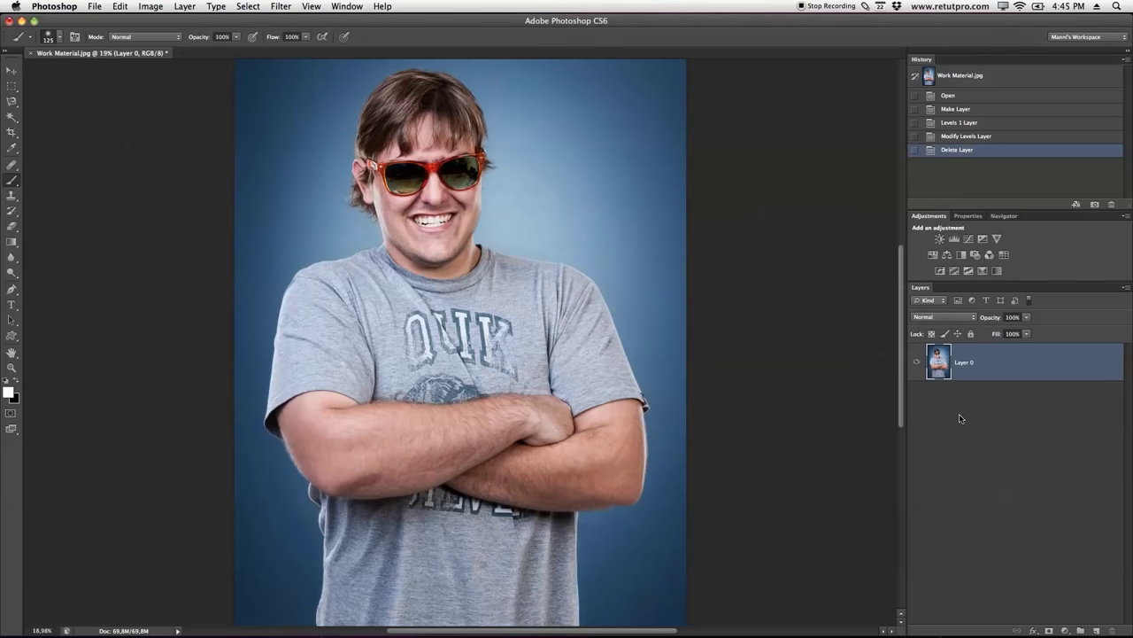
{"action": "right_click", "coordinate": [984, 368]}
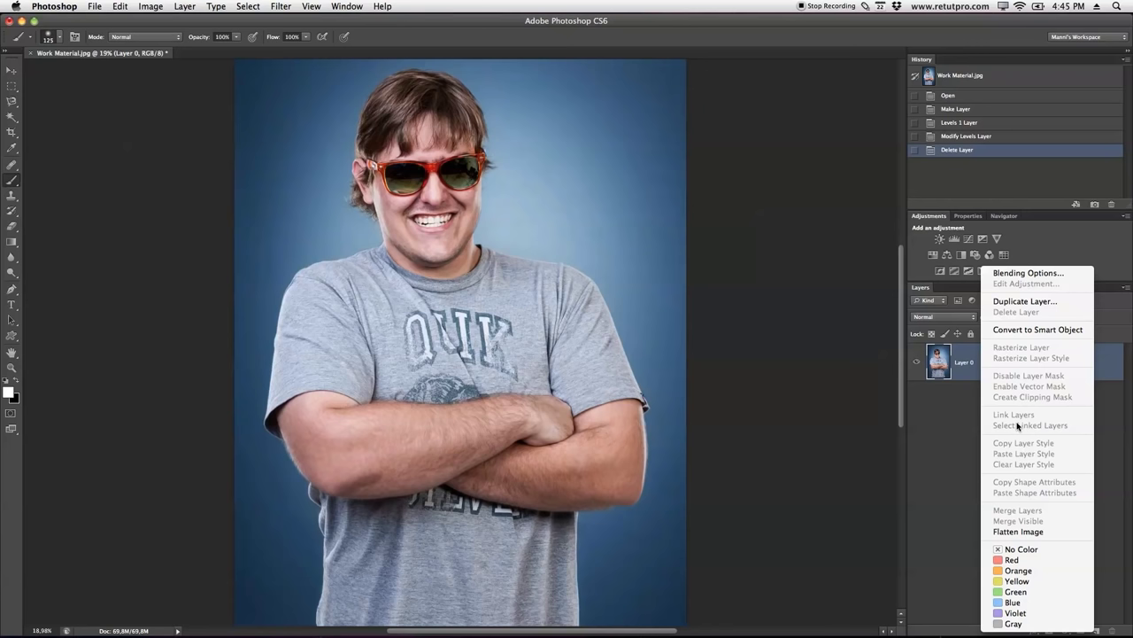
{"action": "left_click", "coordinate": [236, 5]}
{"action": "left_click", "coordinate": [184, 7]}
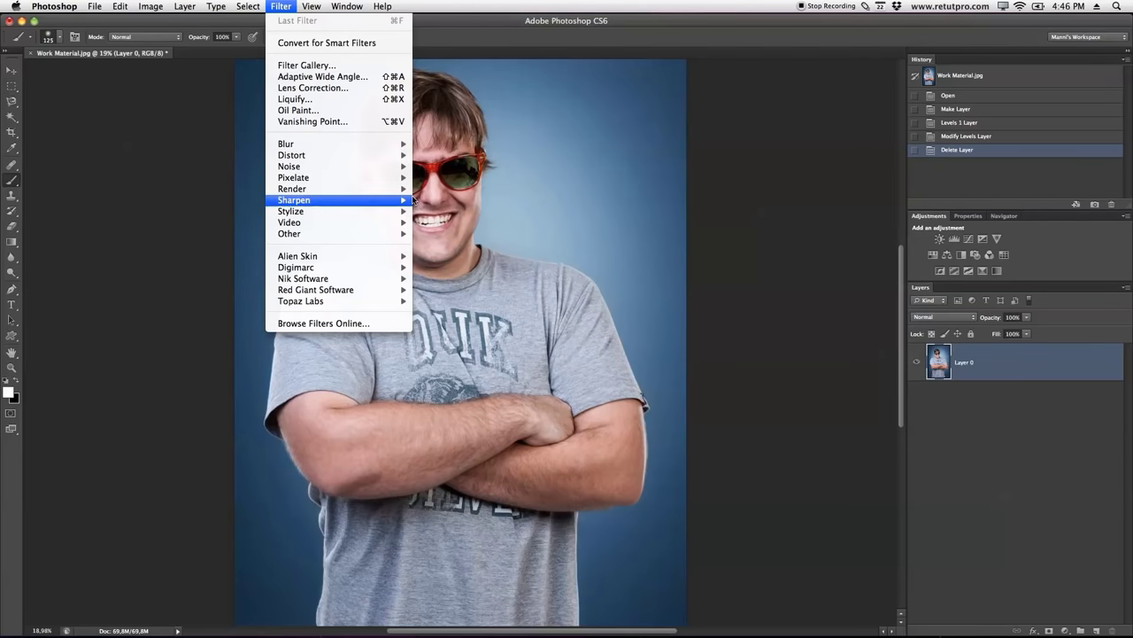
Step: Apply a Gaussian Blur directly to Layer 0, and revert to the Delete Layer history state
{"action": "mouse_move", "coordinate": [357, 148]}
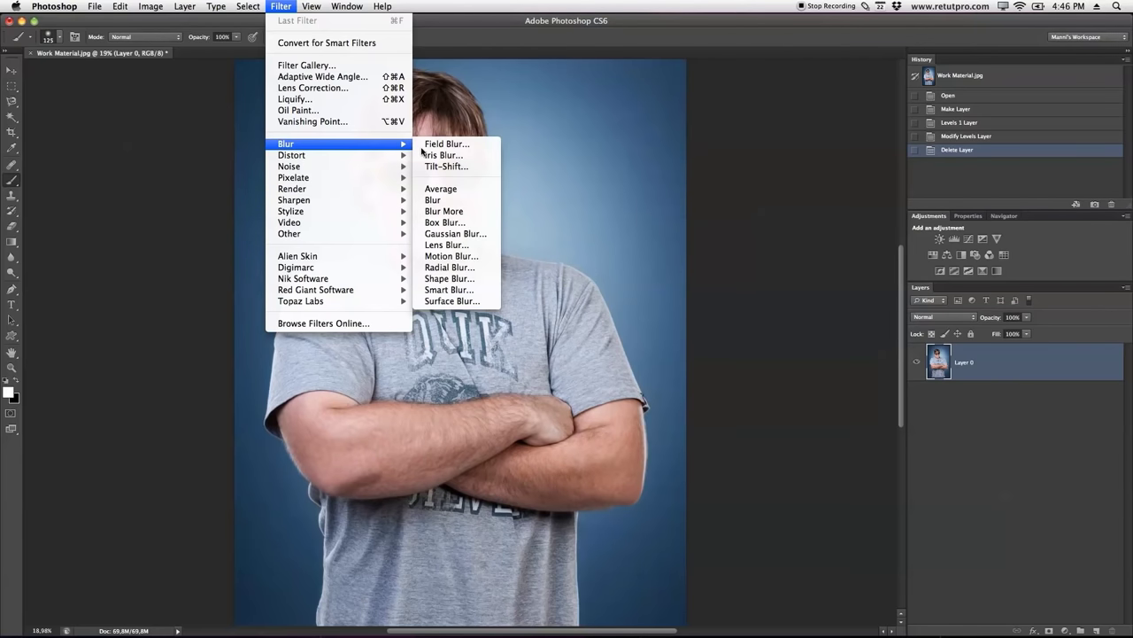
{"action": "left_click", "coordinate": [434, 234]}
{"action": "left_click", "coordinate": [1084, 383]}
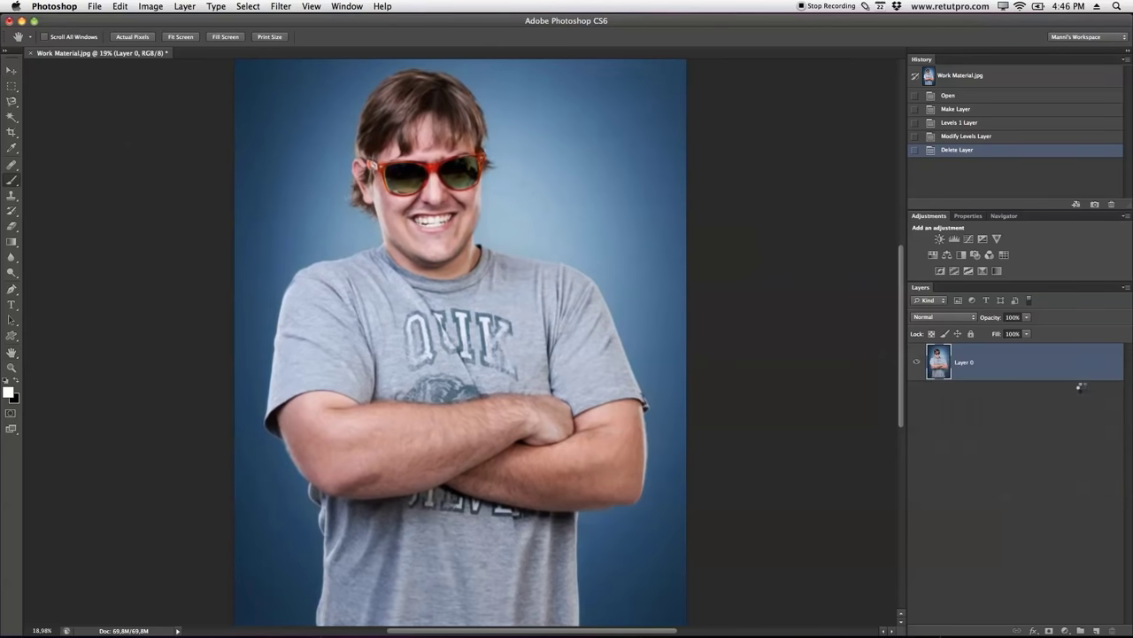
{"action": "left_click_drag", "start_coordinate": [366, 238], "coordinate": [361, 235]}
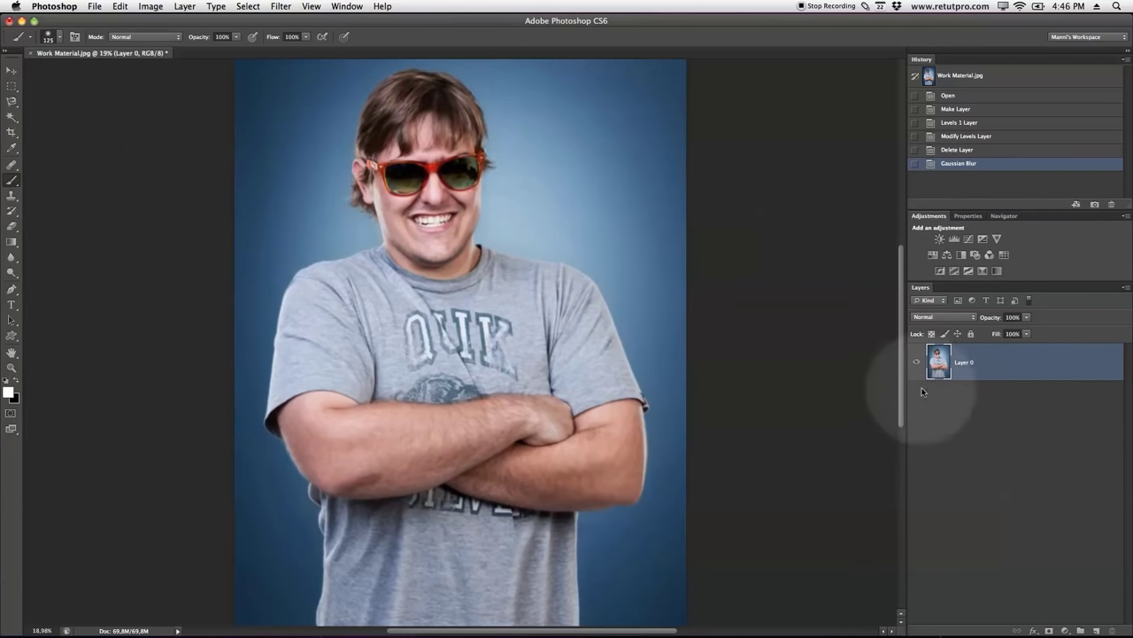
{"action": "left_click", "coordinate": [960, 151]}
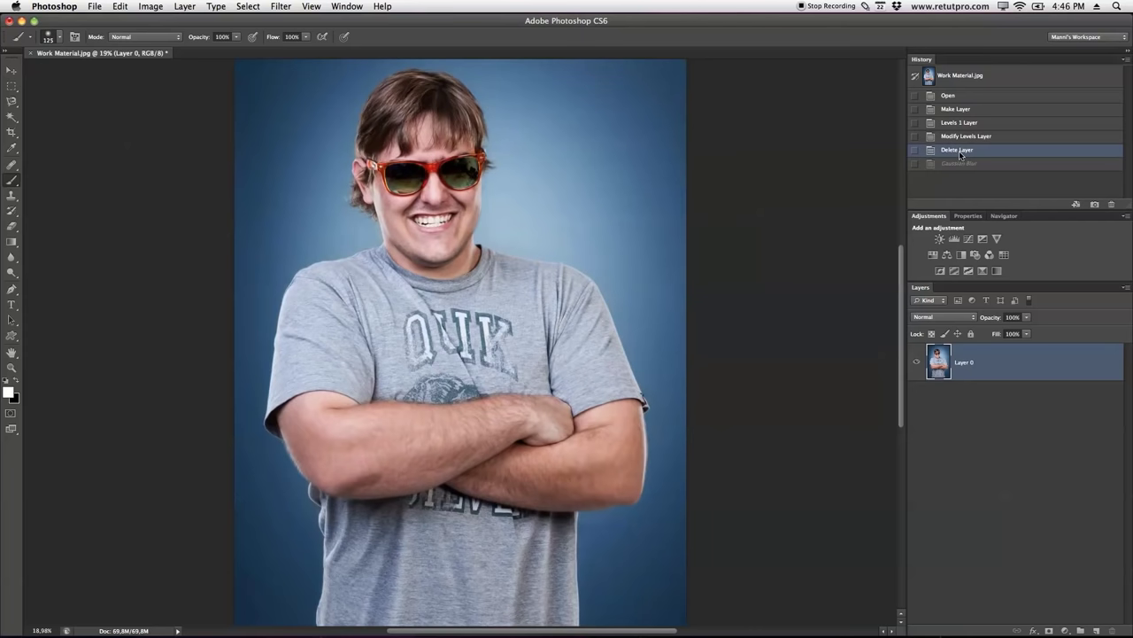
Step: Convert Layer 0 to a smart object and apply a Gaussian Blur smart filter with a radius of 4.6 pixels
{"action": "right_click", "coordinate": [970, 359]}
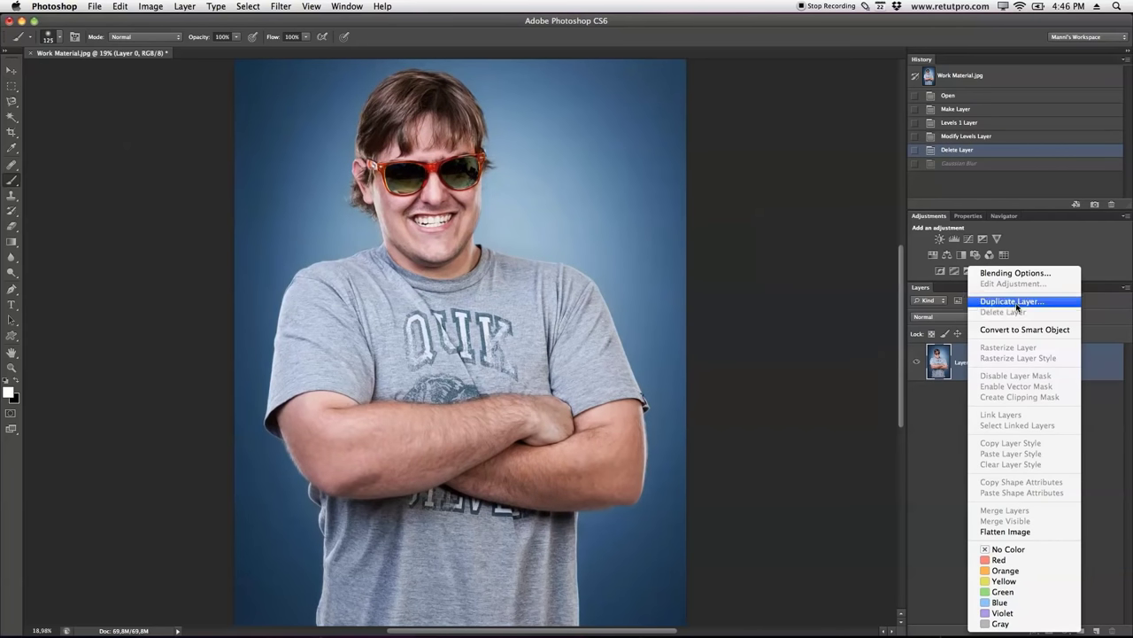
{"action": "left_click", "coordinate": [1012, 330]}
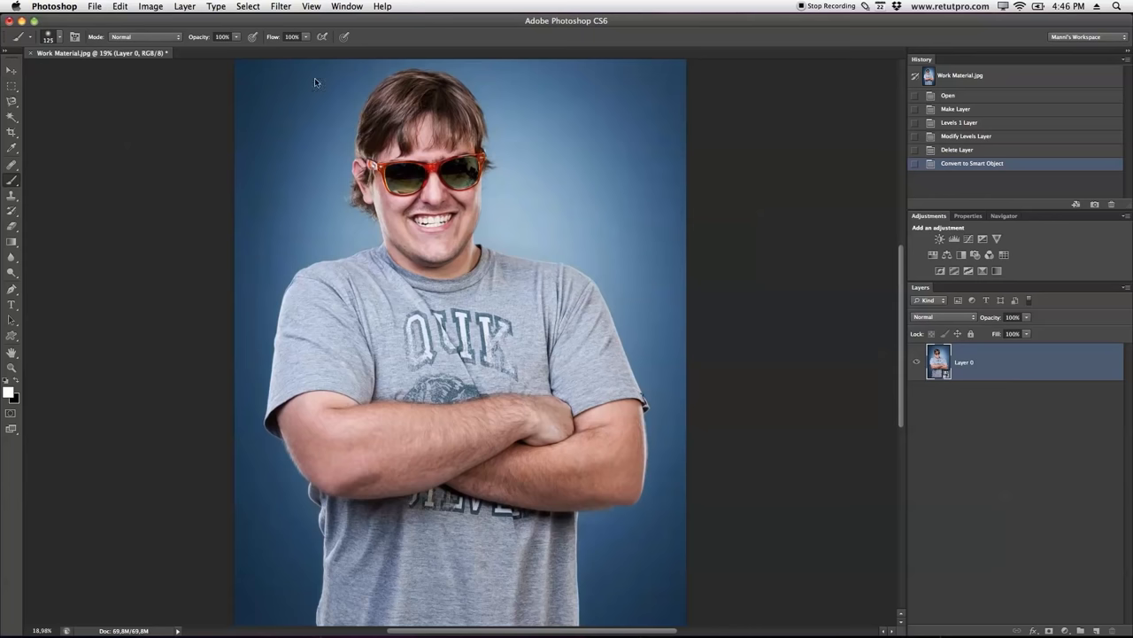
{"action": "left_click", "coordinate": [280, 6]}
{"action": "mouse_move", "coordinate": [309, 149]}
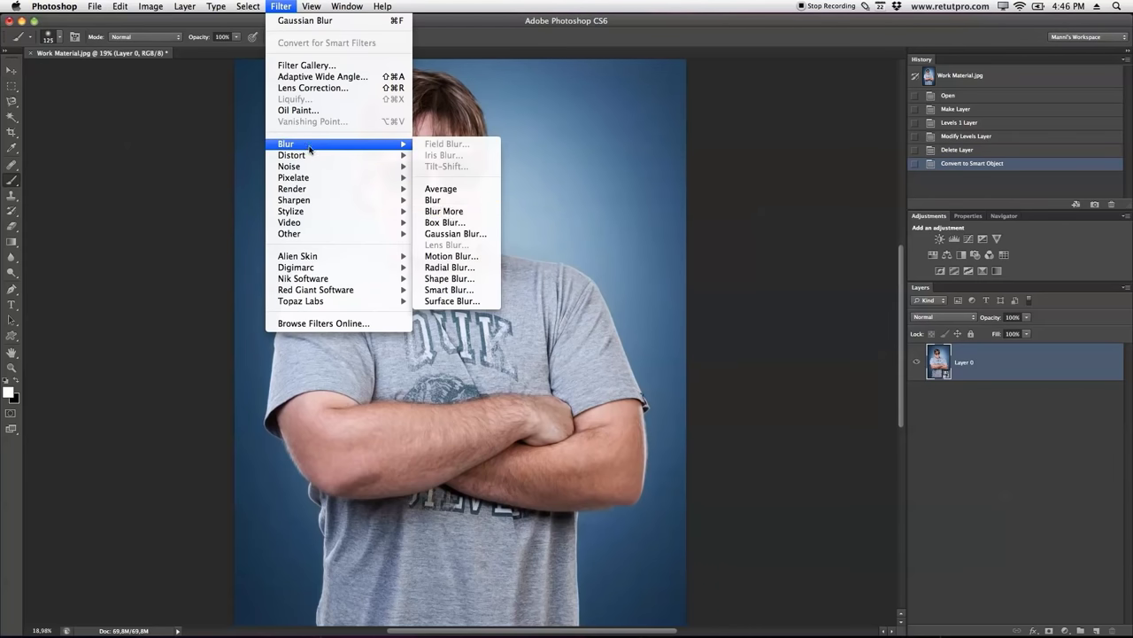
{"action": "left_click", "coordinate": [456, 233]}
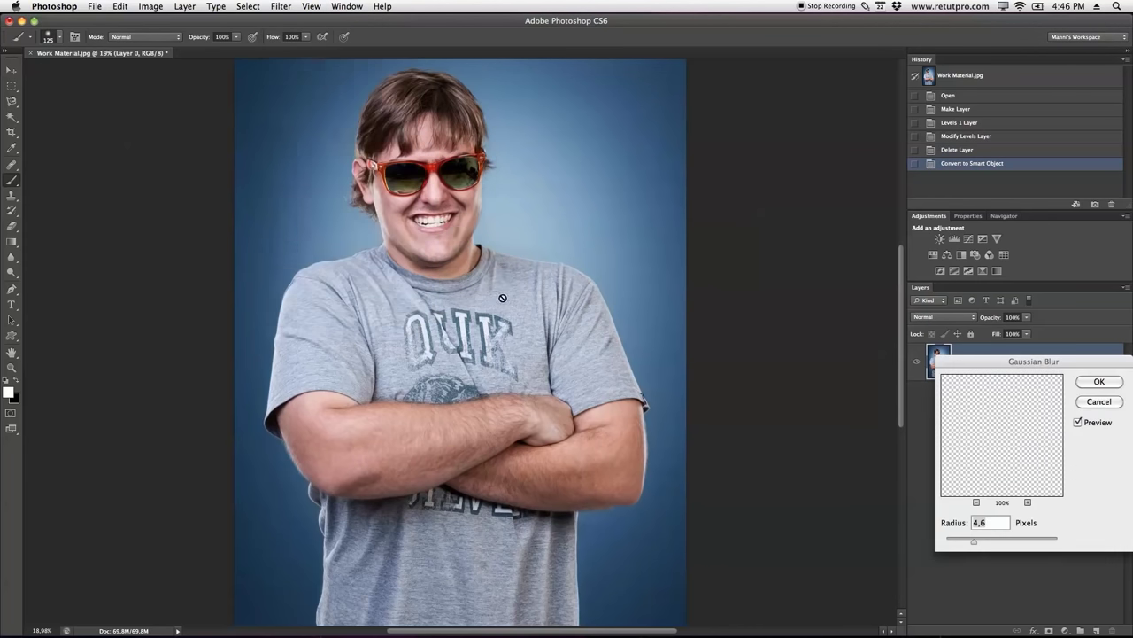
{"action": "left_click", "coordinate": [1098, 382]}
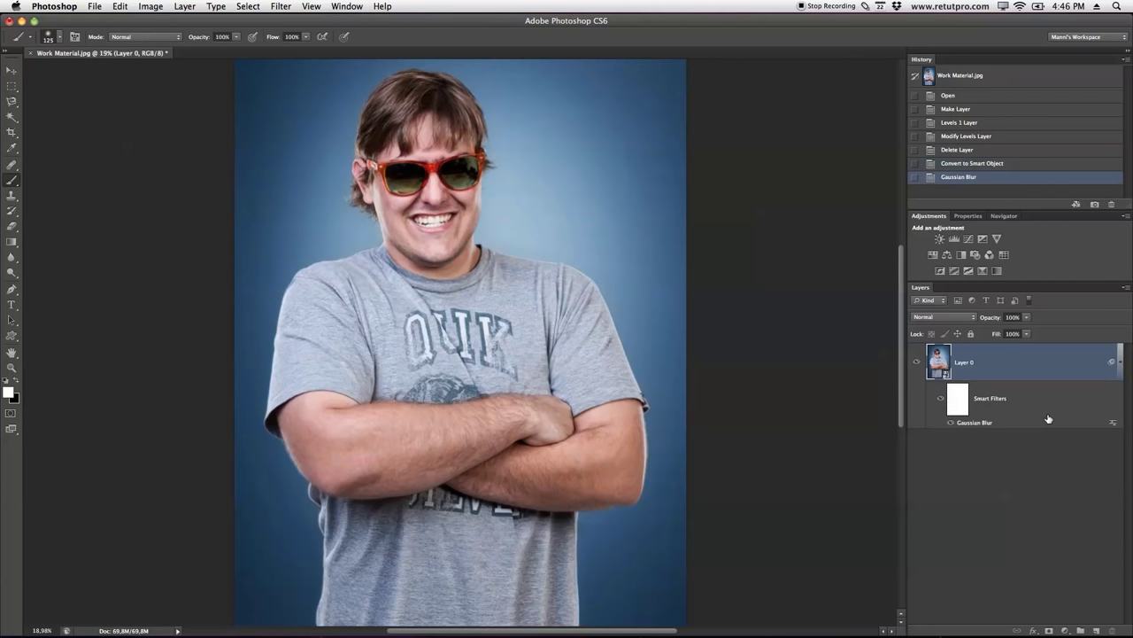
Step: Disable all smart filters on Layer 0 and collapse its filter list
{"action": "left_click", "coordinate": [988, 382]}
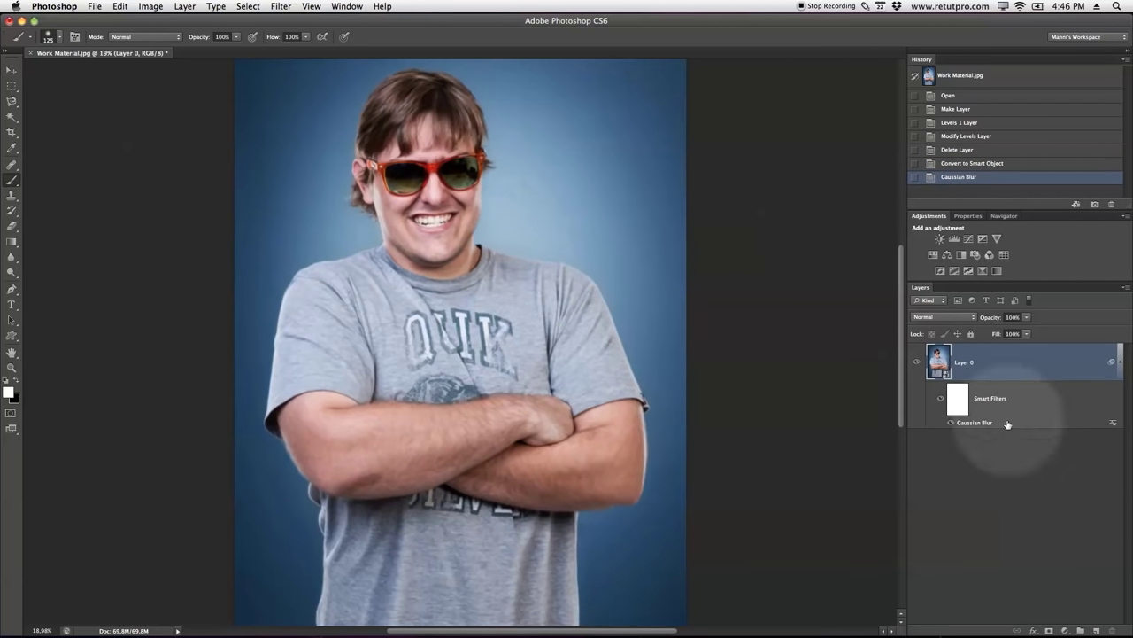
{"action": "left_click", "coordinate": [941, 399]}
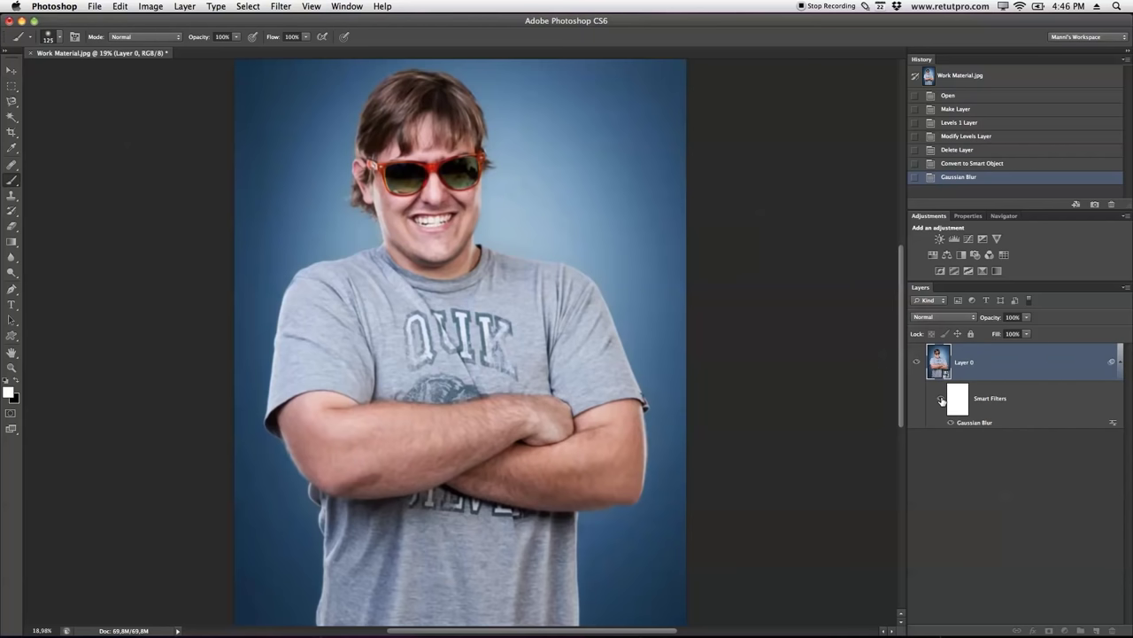
{"action": "left_click", "coordinate": [1109, 360]}
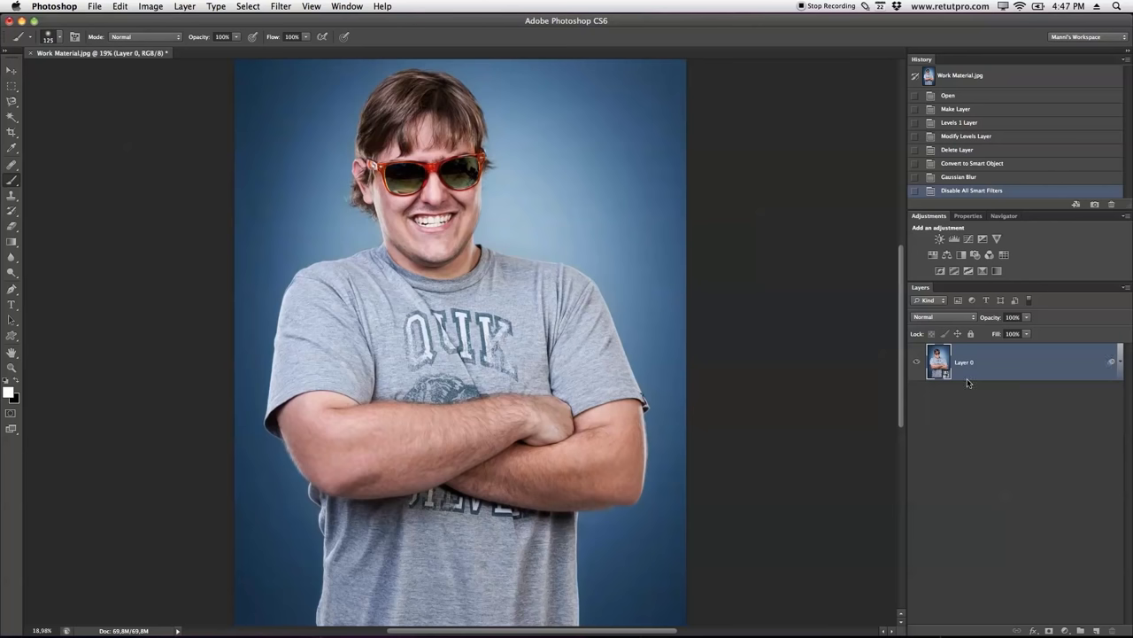
Step: Review the zoom, snapping and guide commands, and show the rulers around the image
{"action": "left_click", "coordinate": [314, 6]}
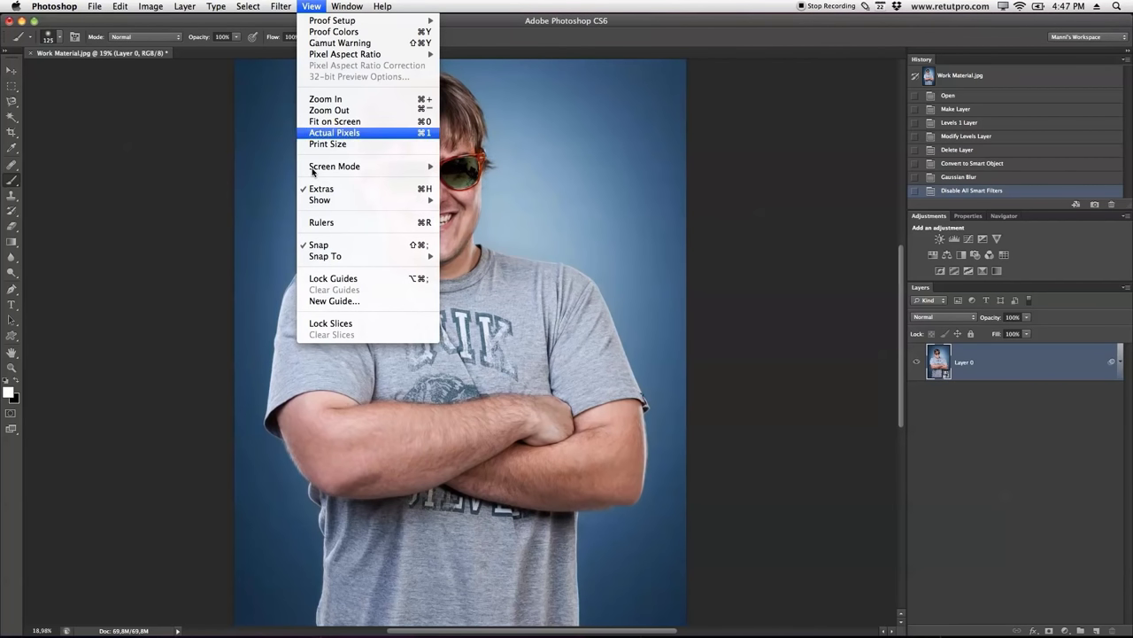
{"action": "mouse_move", "coordinate": [315, 256]}
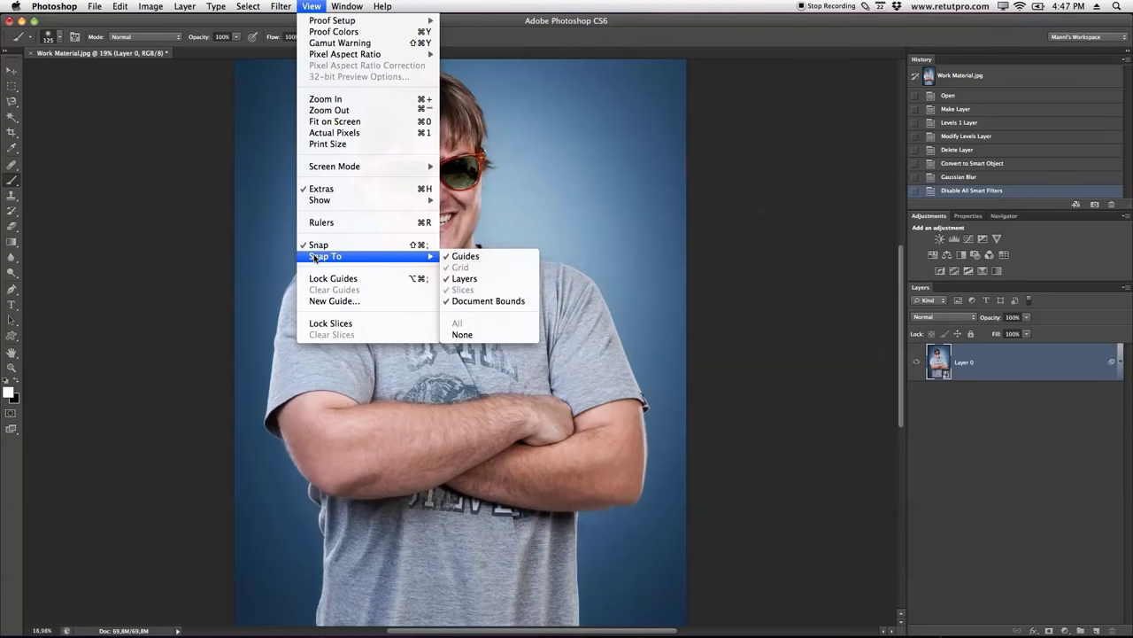
{"action": "left_click", "coordinate": [783, 253]}
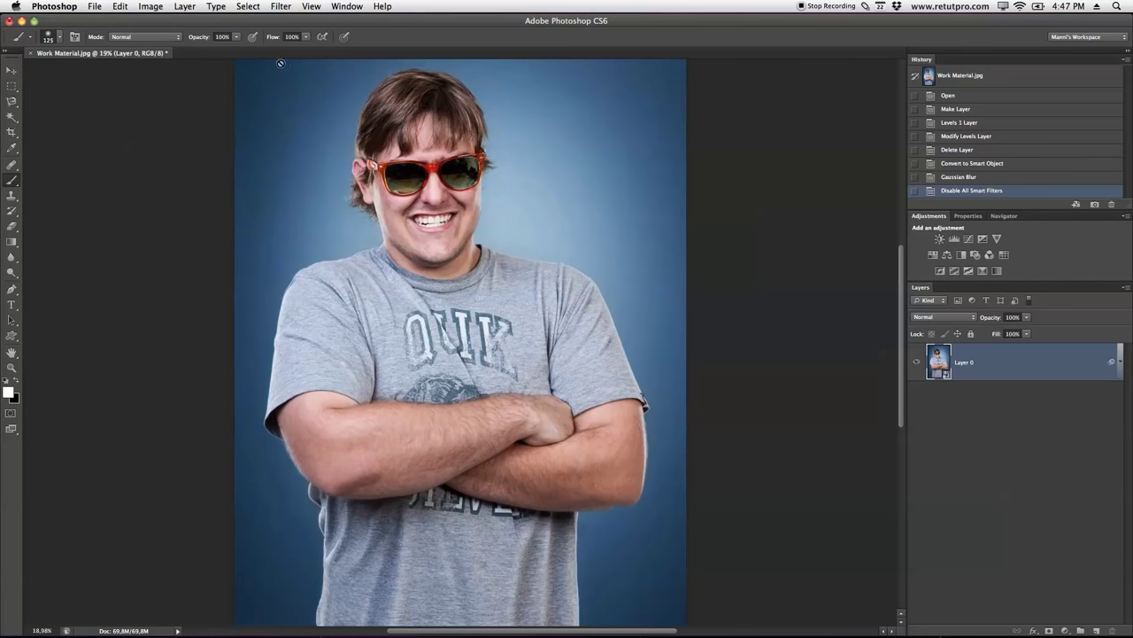
{"action": "left_click", "coordinate": [314, 7]}
{"action": "left_click", "coordinate": [325, 223]}
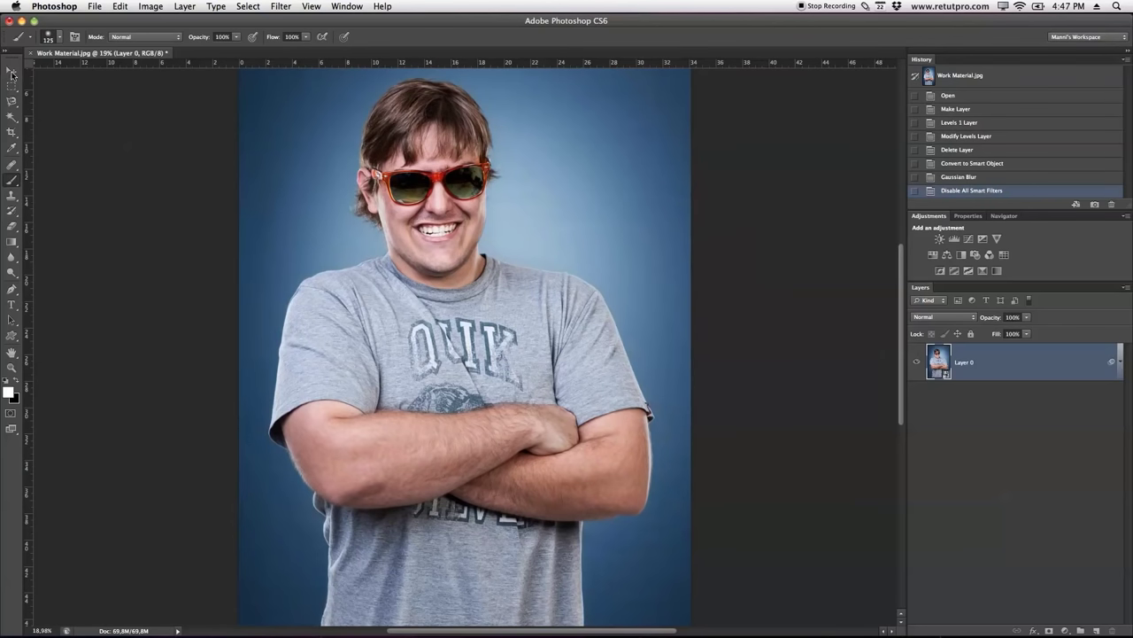
Step: With the Move tool, place a horizontal guide across the chest and vertical guides at about 7 cm and 3 cm
{"action": "left_click", "coordinate": [15, 72]}
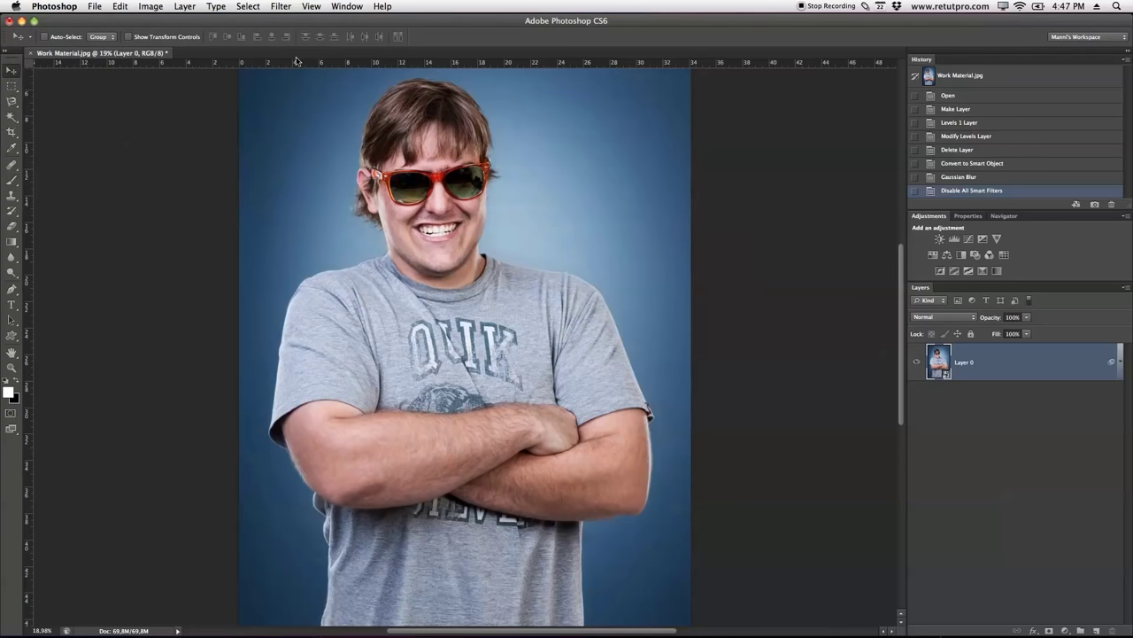
{"action": "left_click_drag", "start_coordinate": [299, 62], "coordinate": [333, 359]}
{"action": "left_click_drag", "start_coordinate": [34, 406], "coordinate": [339, 282]}
{"action": "left_click_drag", "start_coordinate": [32, 315], "coordinate": [285, 337]}
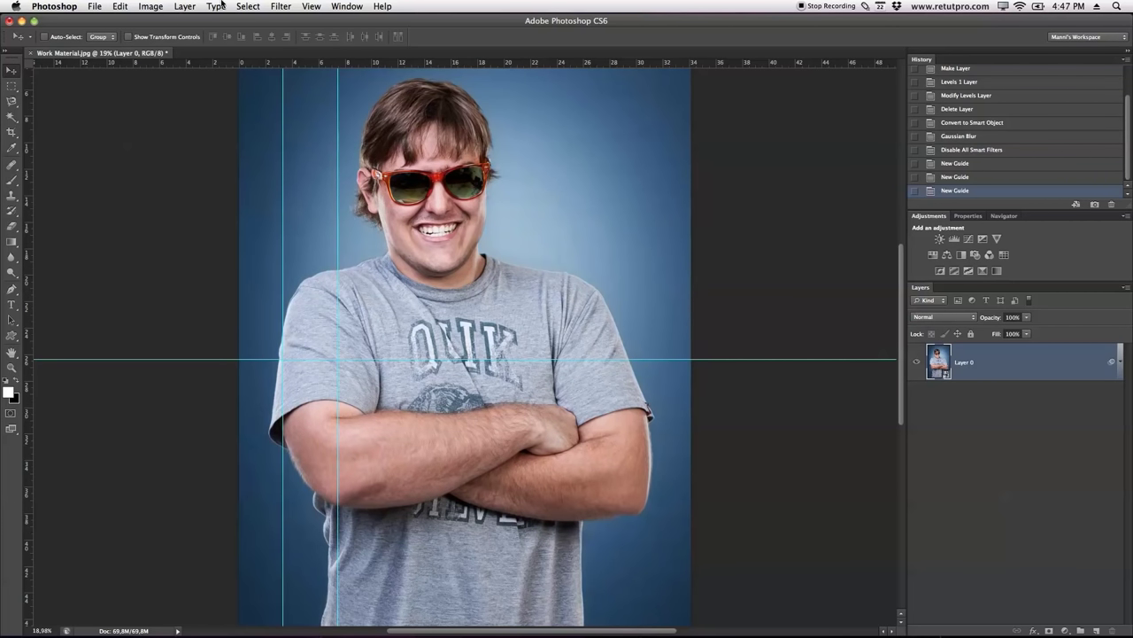
Step: Add a new vertical guide at the 50% position of the image
{"action": "left_click", "coordinate": [262, 4]}
{"action": "mouse_move", "coordinate": [312, 5]}
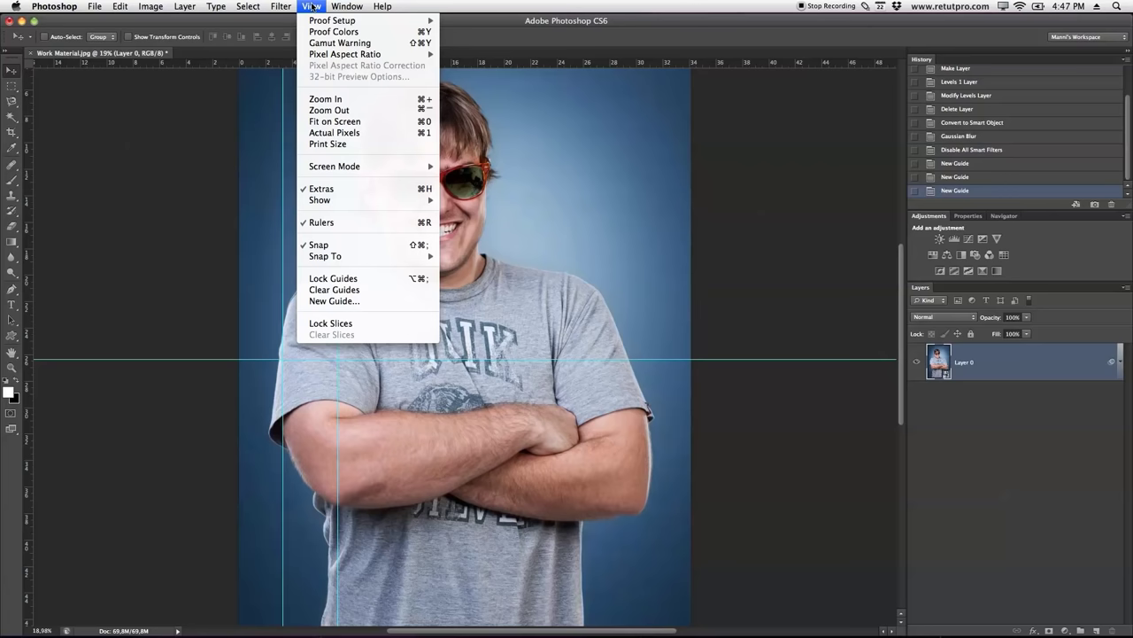
{"action": "left_click", "coordinate": [324, 302]}
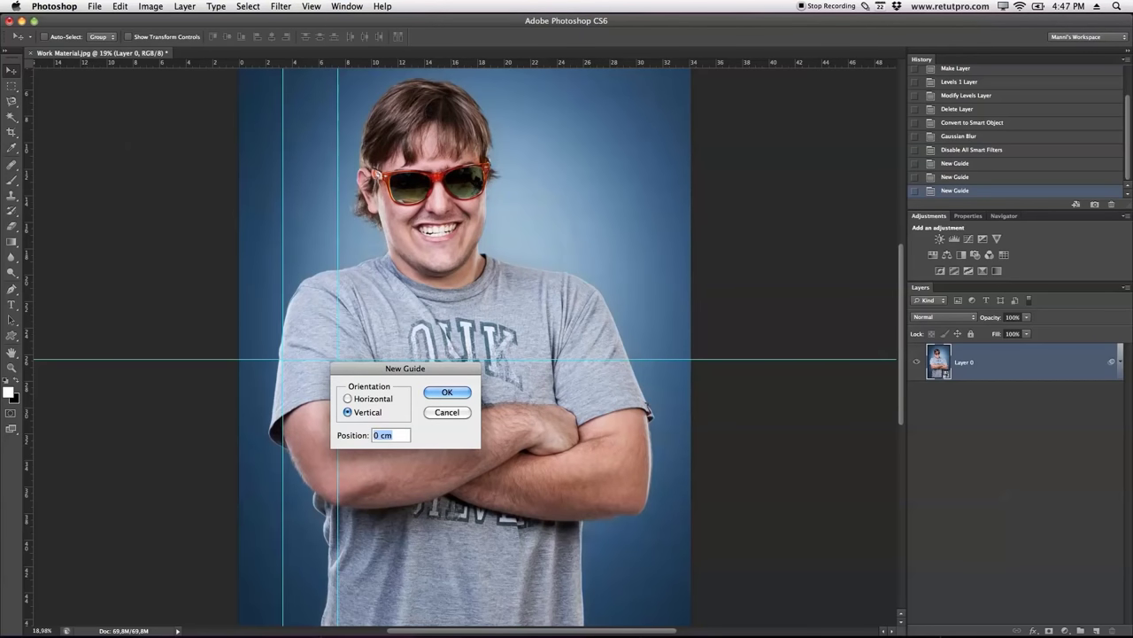
{"action": "type", "text": "50%"}
{"action": "key", "text": "Return"}
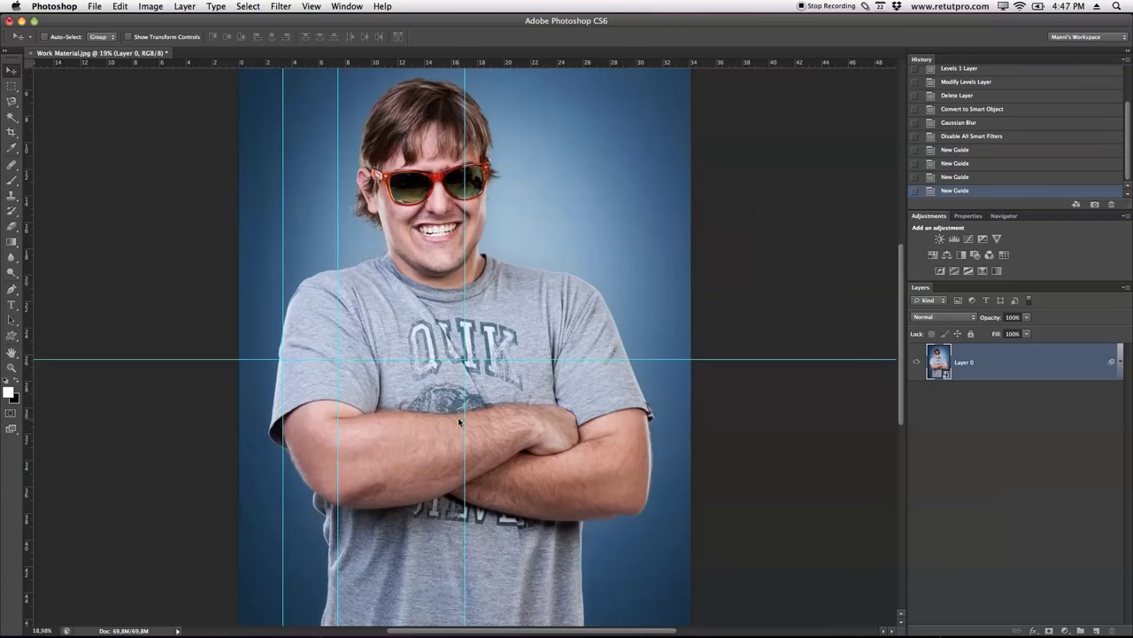
Step: Clear all guides and fit the whole image on screen
{"action": "left_click", "coordinate": [311, 6]}
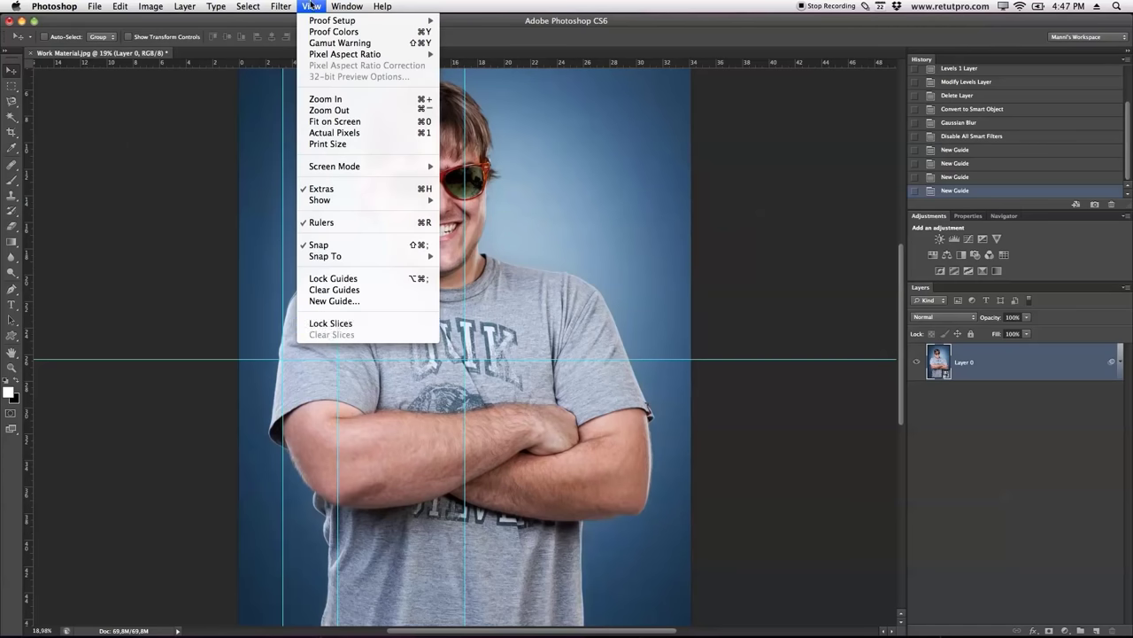
{"action": "left_click", "coordinate": [332, 290]}
{"action": "left_click", "coordinate": [315, 6]}
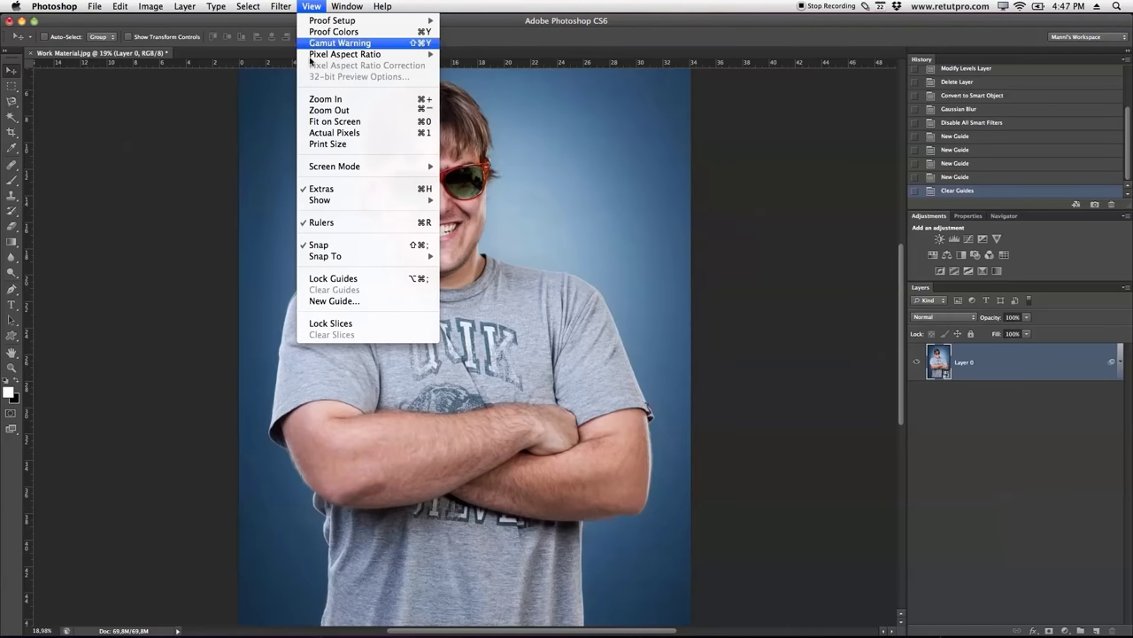
{"action": "left_click", "coordinate": [368, 121]}
Step: Examine the snapping options, the list of panels, the arrange, workspace and extension commands, and the help commands
{"action": "left_click", "coordinate": [312, 6]}
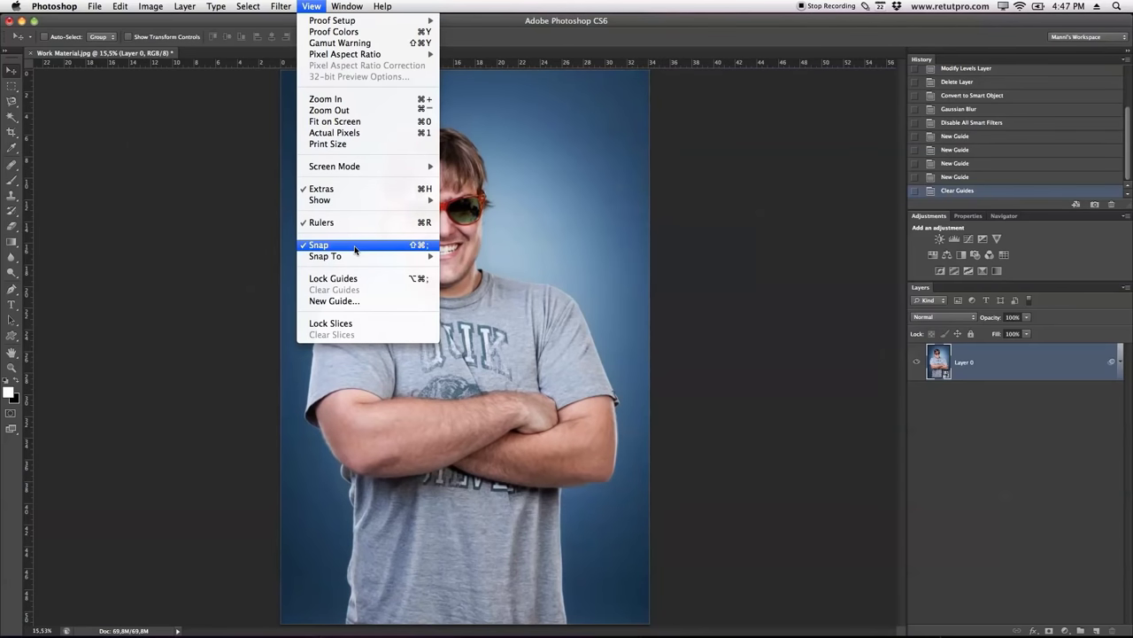
{"action": "mouse_move", "coordinate": [344, 7]}
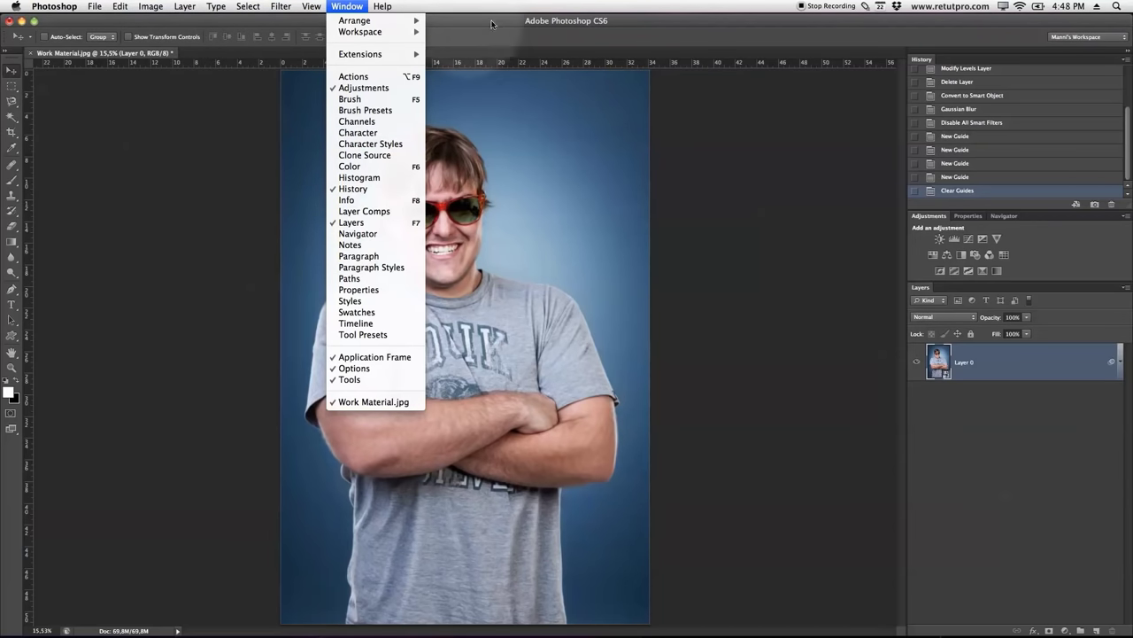
{"action": "left_click", "coordinate": [1055, 6]}
{"action": "left_click", "coordinate": [897, 331]}
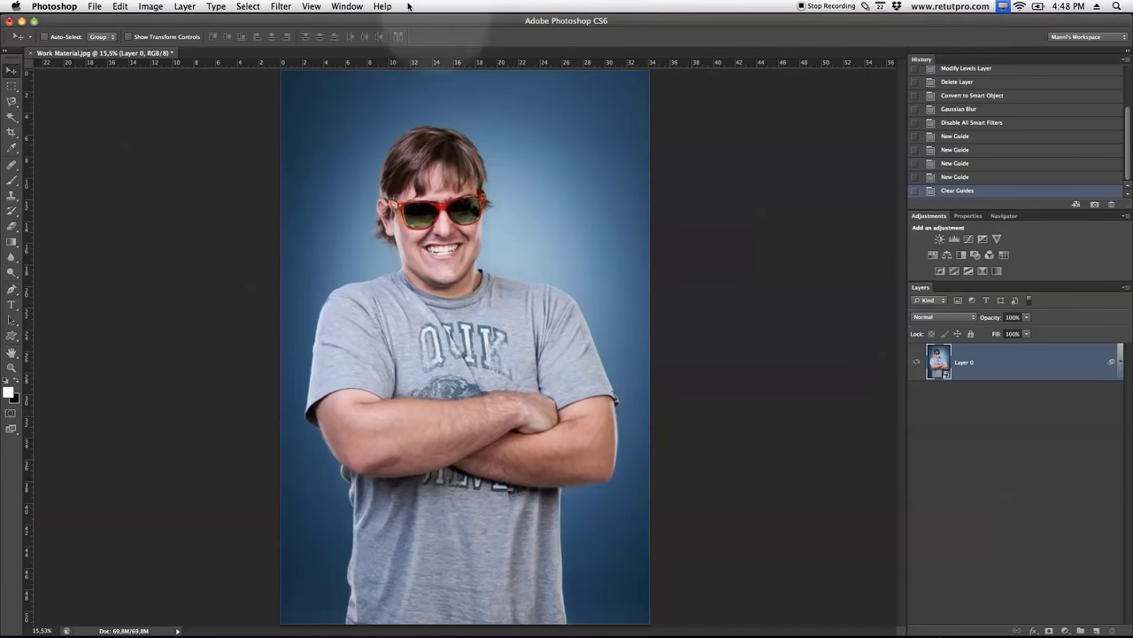
{"action": "left_click", "coordinate": [344, 6]}
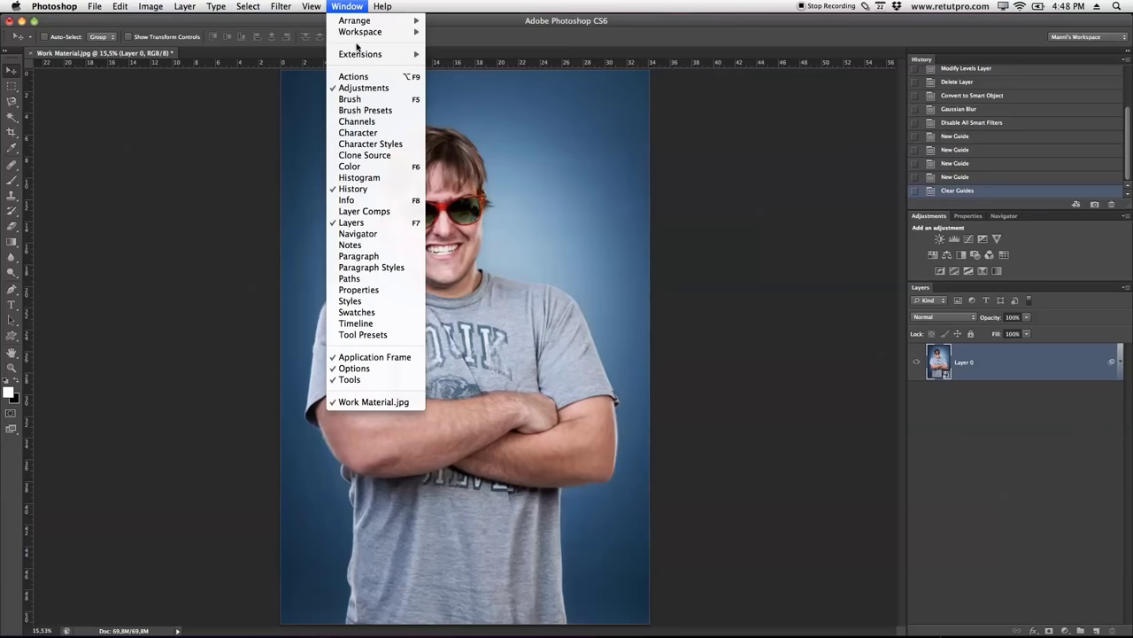
{"action": "mouse_move", "coordinate": [359, 35]}
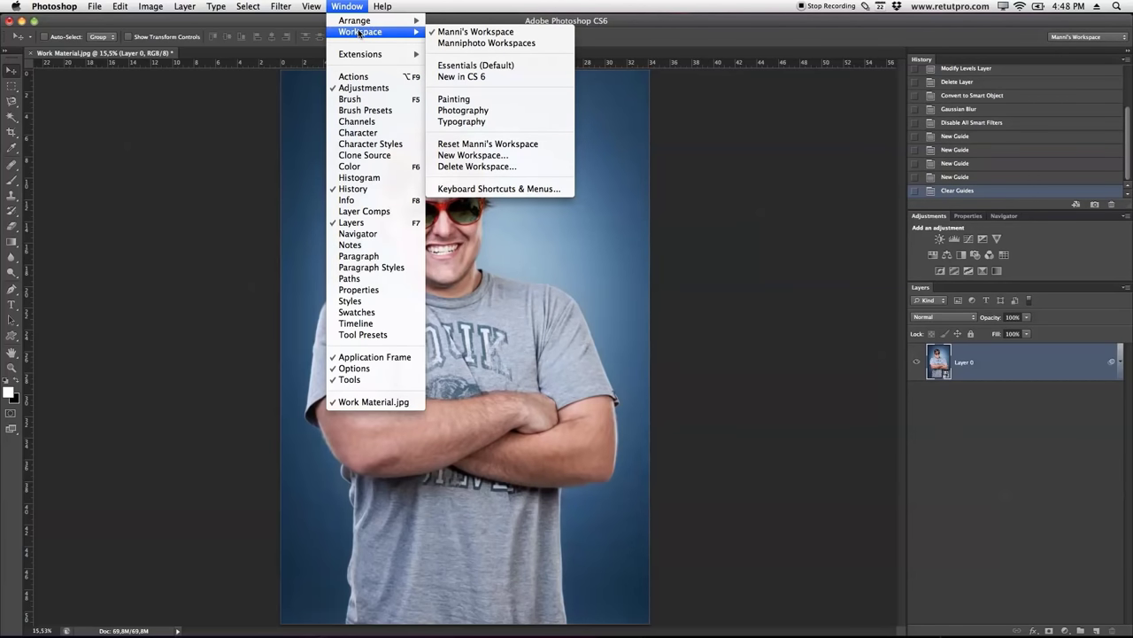
{"action": "mouse_move", "coordinate": [398, 24]}
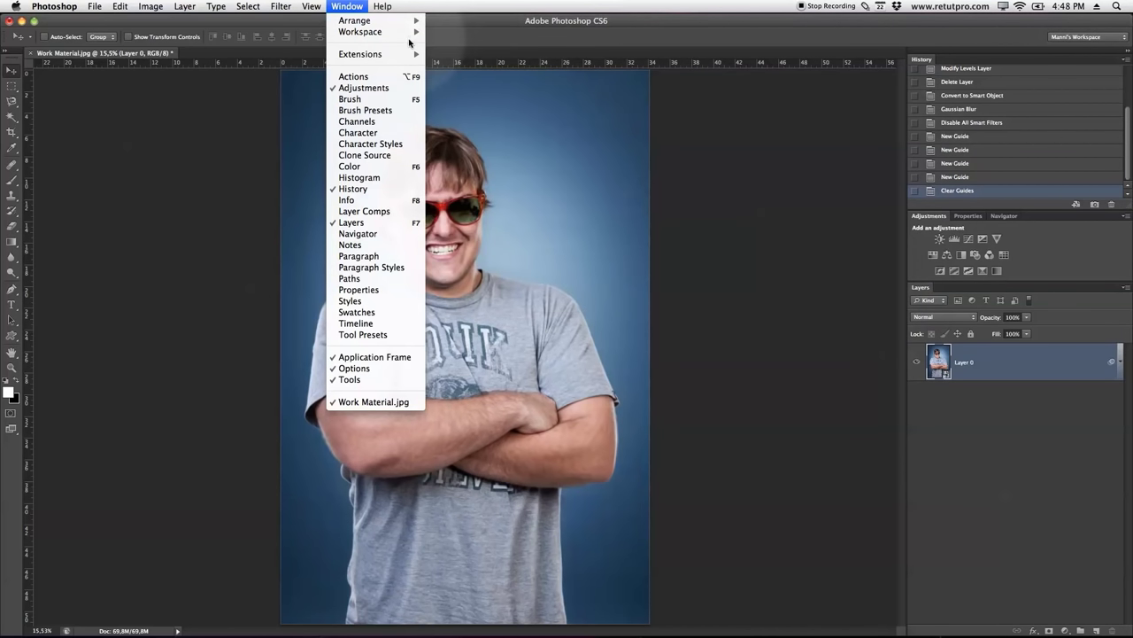
{"action": "mouse_move", "coordinate": [394, 55]}
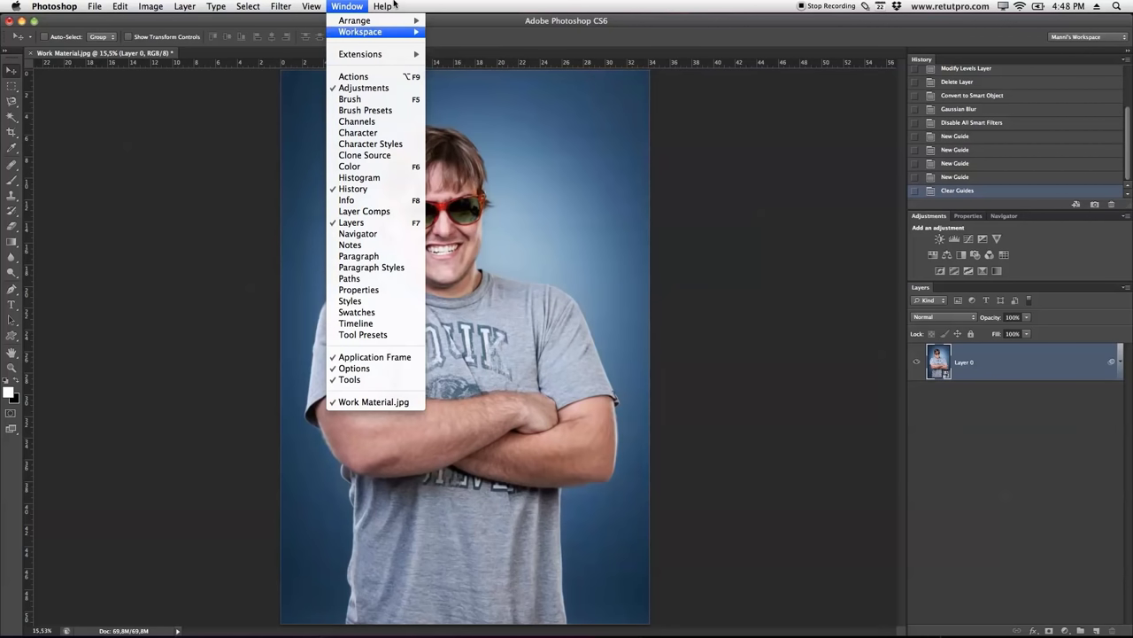
{"action": "mouse_move", "coordinate": [384, 6]}
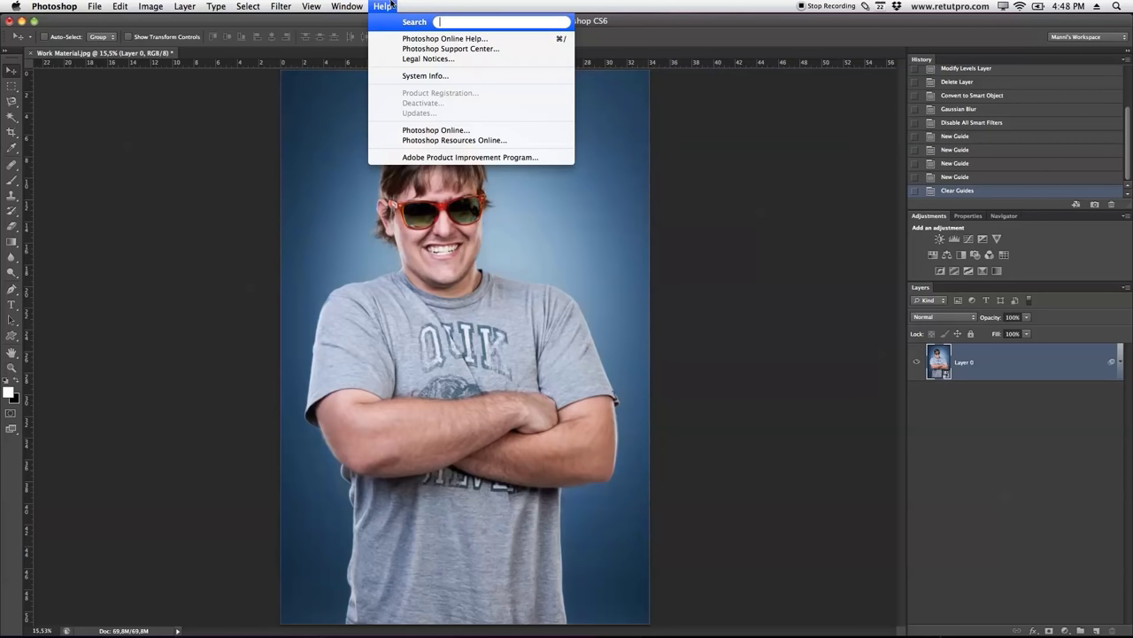
{"action": "left_click", "coordinate": [391, 6]}
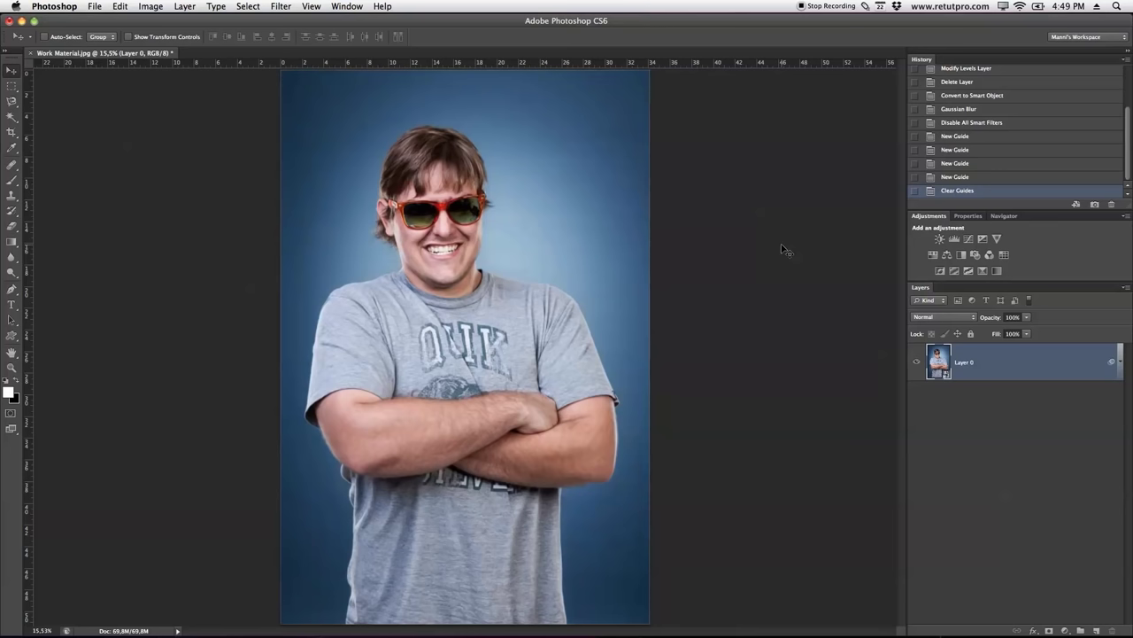
Step: Turn off the application frame, switch to the desktop behind the floating image window, and return to Photoshop
{"action": "left_click", "coordinate": [348, 7]}
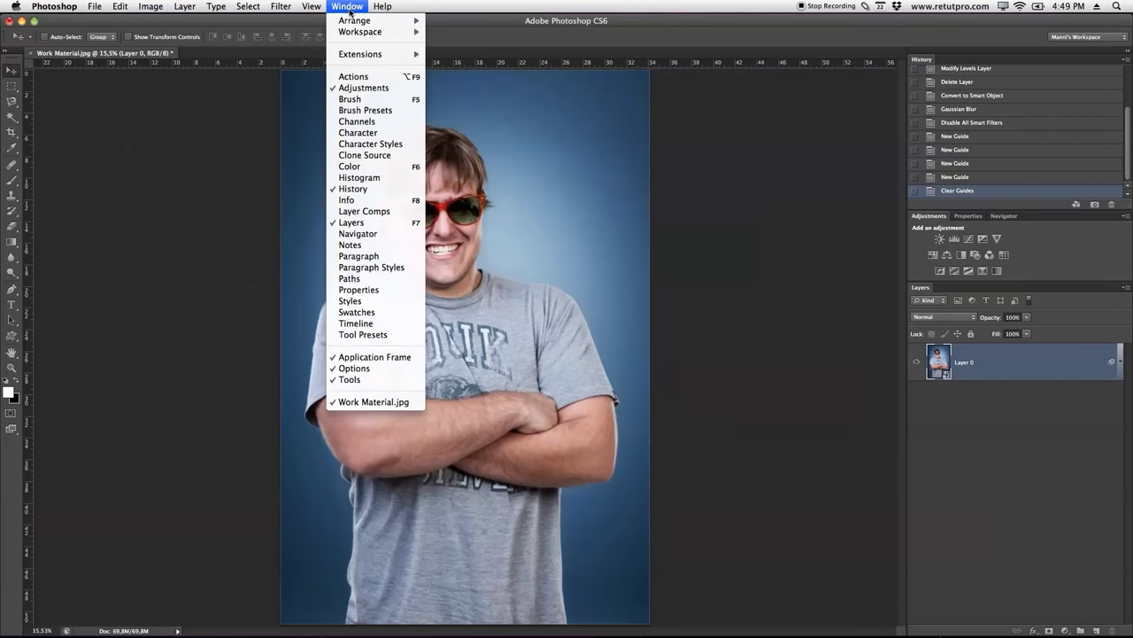
{"action": "left_click", "coordinate": [363, 352]}
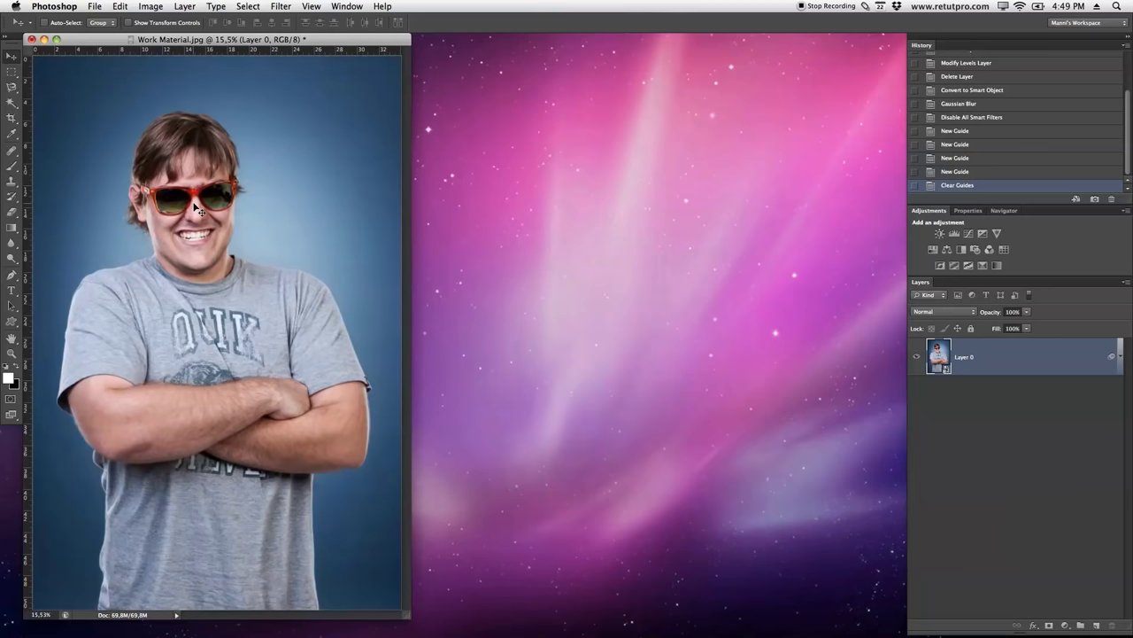
{"action": "left_click", "coordinate": [518, 191]}
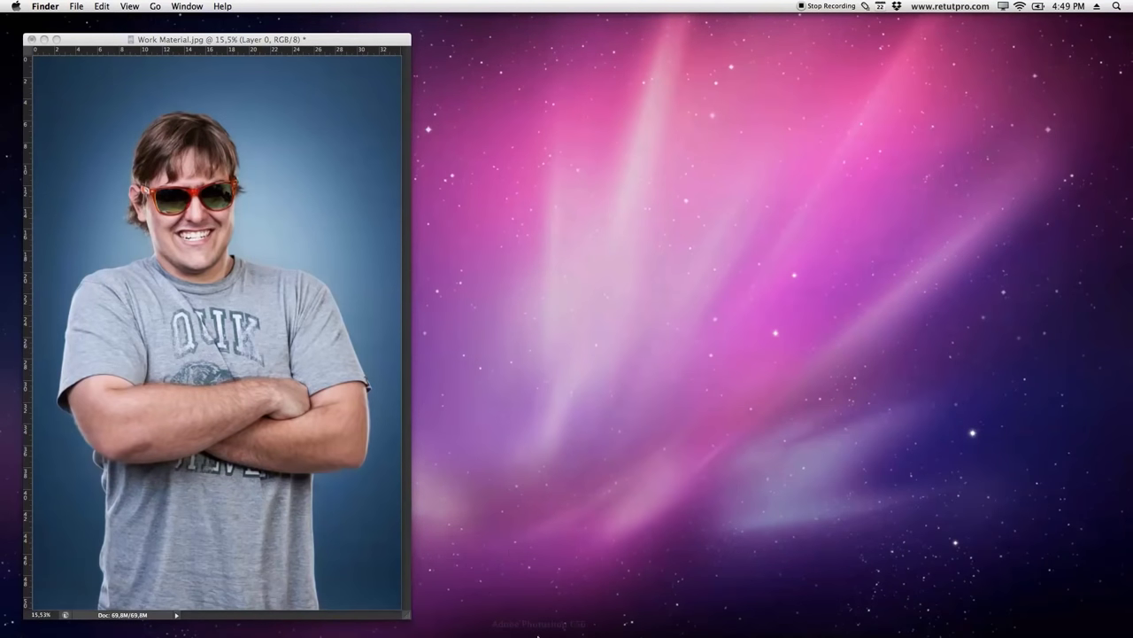
{"action": "left_click", "coordinate": [286, 297]}
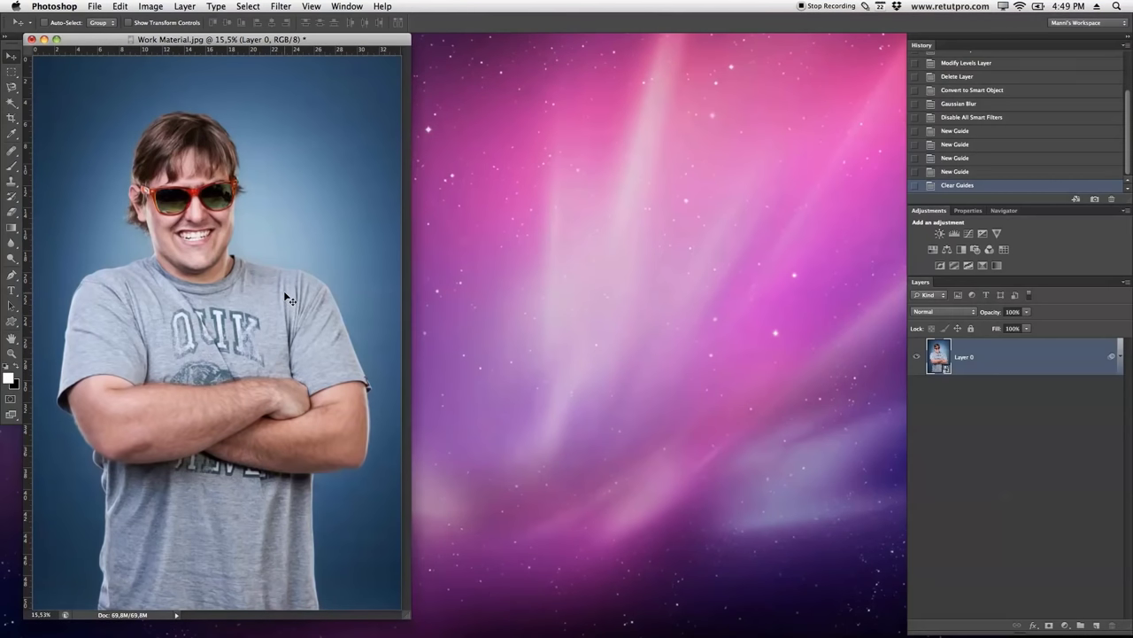